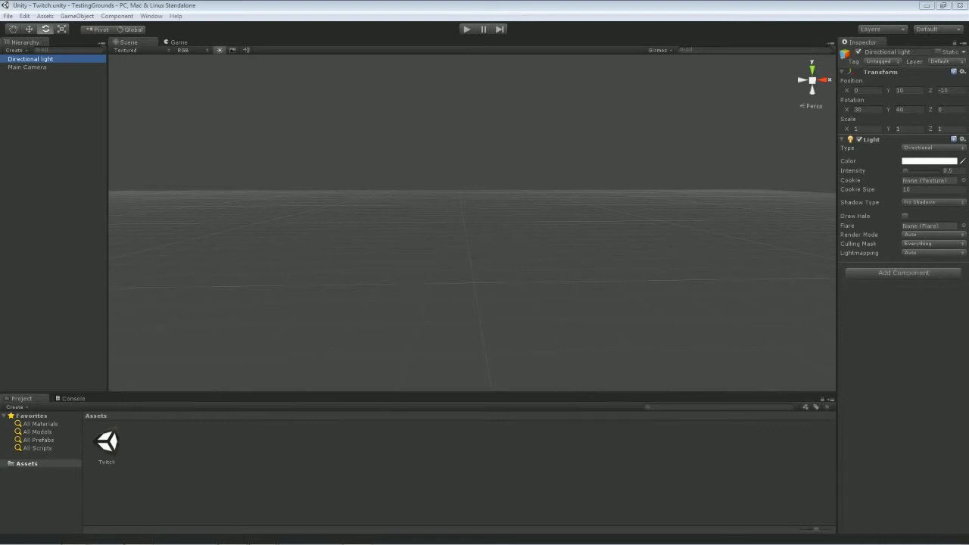
Create a sphere in the scene and activate the Move tool for it
click(935, 376)
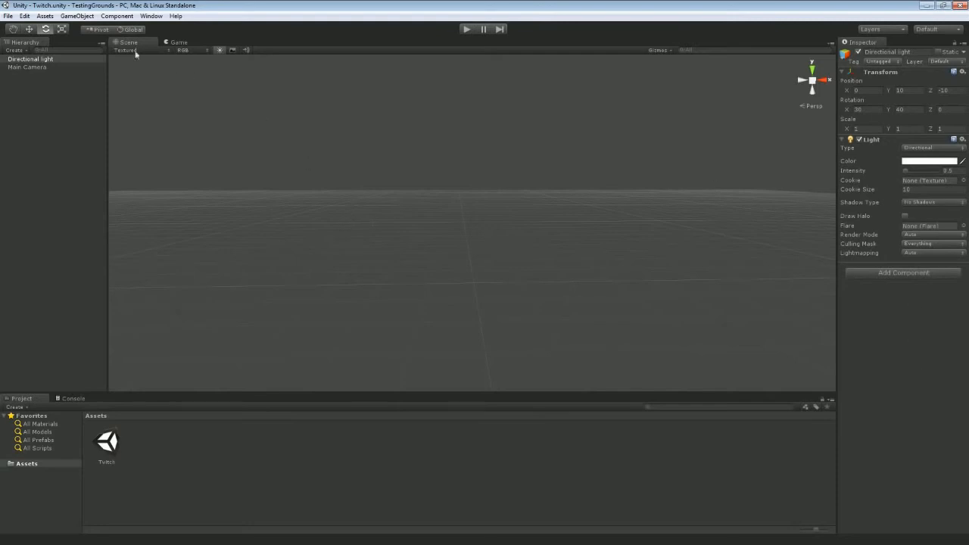
click(79, 16)
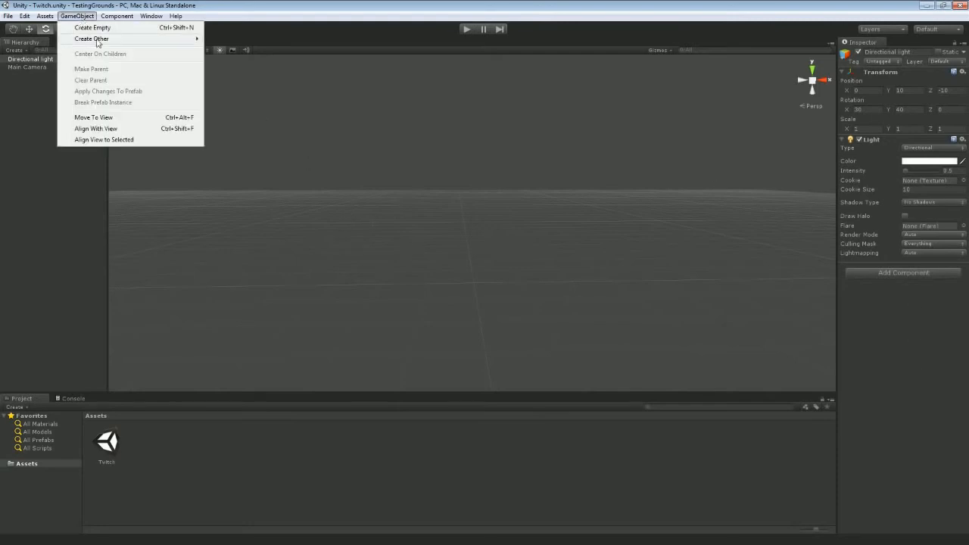
mouse_move(97, 40)
click(251, 158)
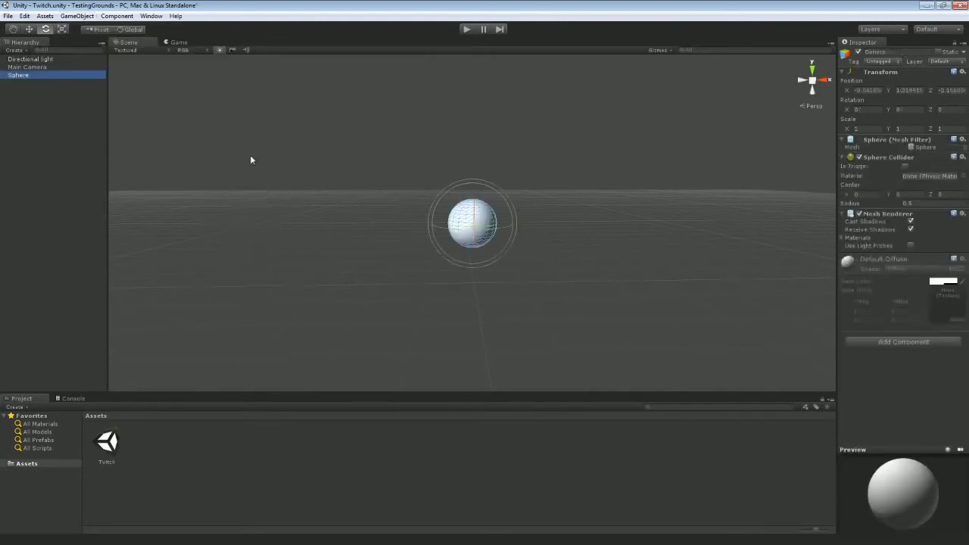
click(29, 29)
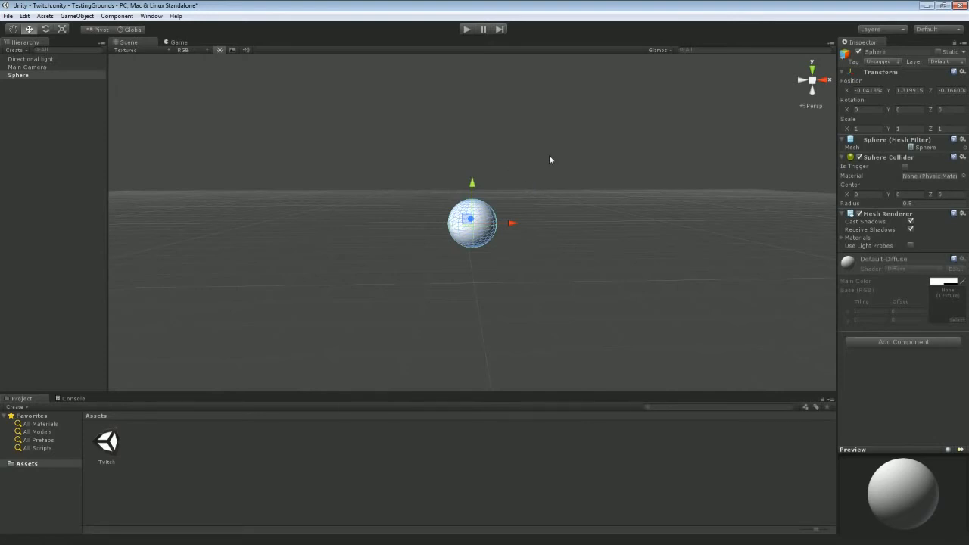
Inspect the sphere's mesh up close, then preview it in the Game view with rendering statistics displayed
scroll(549, 160, up, 5)
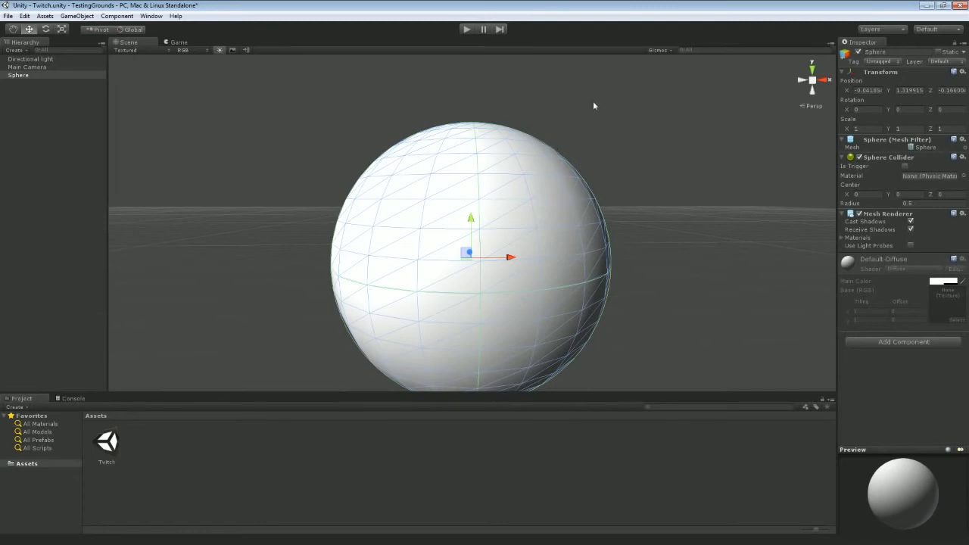
right_drag(592, 106, 597, 123)
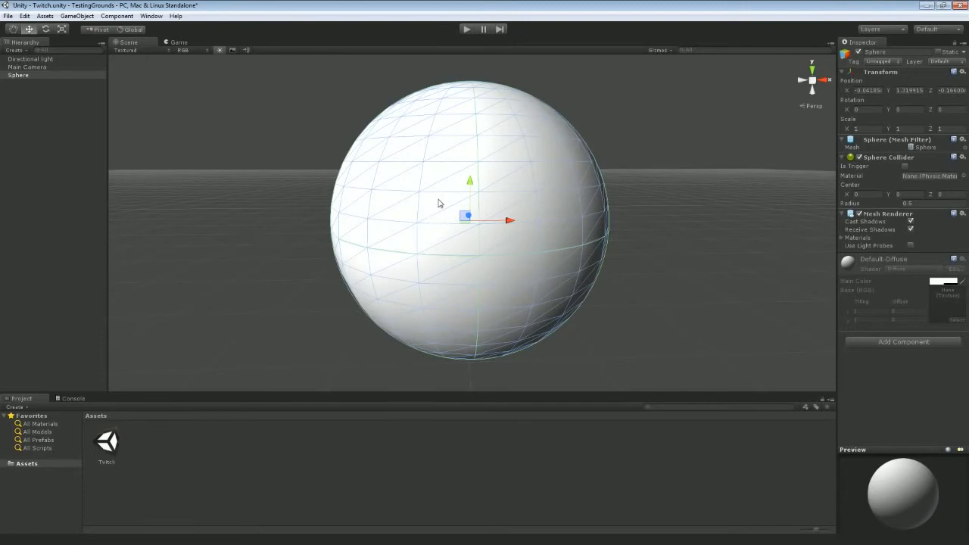
click(180, 44)
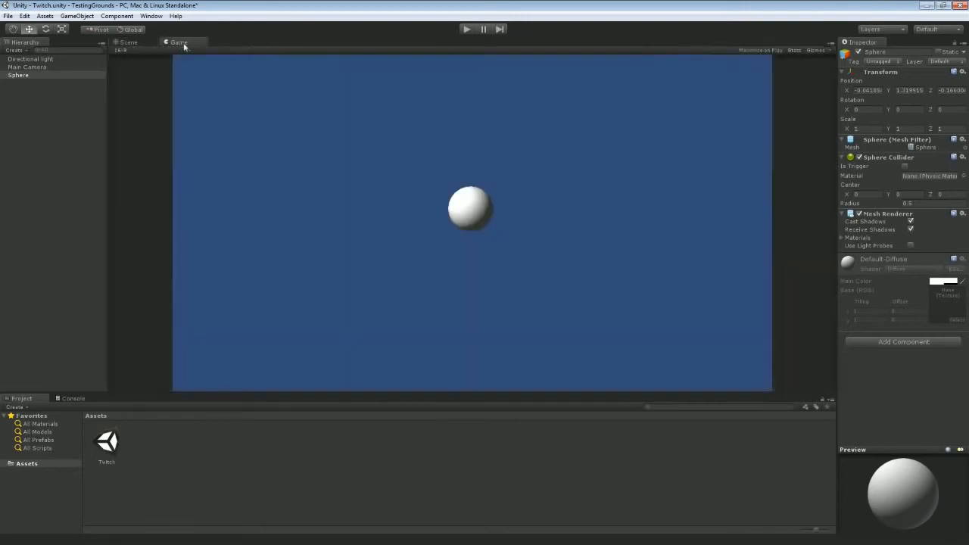
click(793, 49)
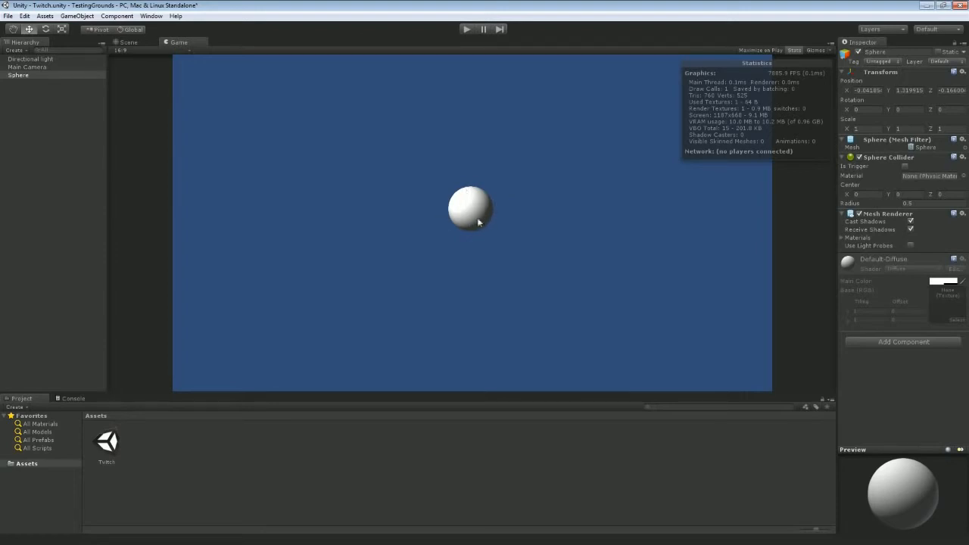
Delete the sphere in the Scene view and create a cube in its place
click(125, 42)
key(Delete)
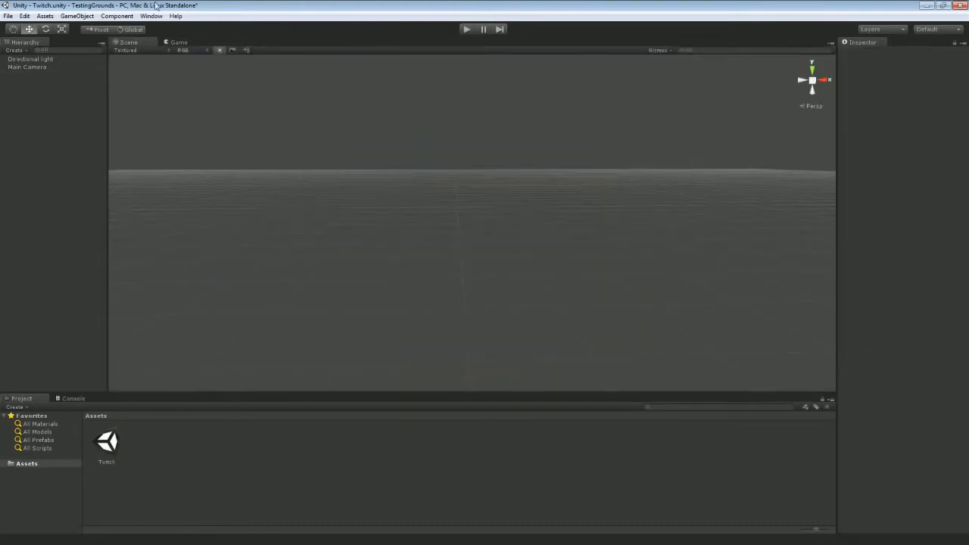
click(77, 16)
mouse_move(101, 40)
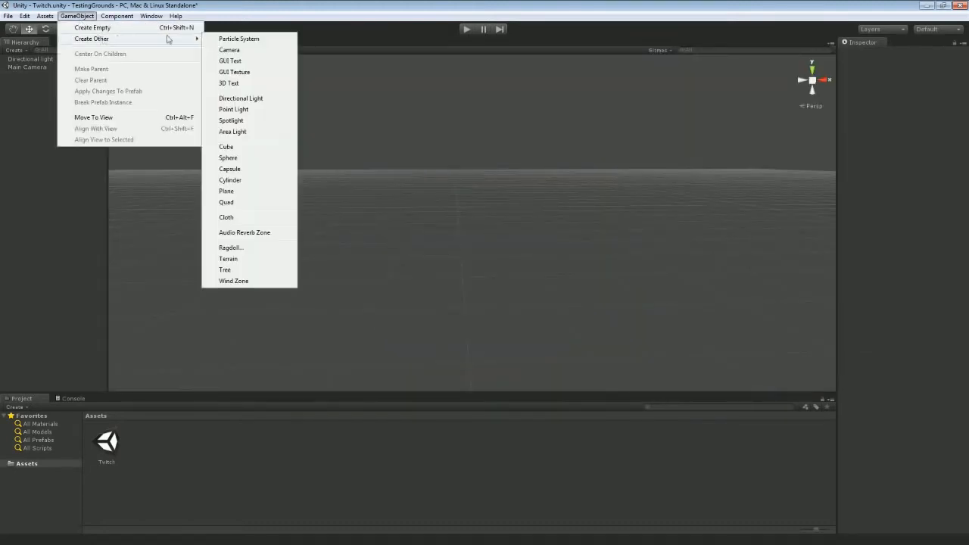
click(243, 147)
Check the cube's rendering statistics in the Game view, and delete the cube back in the Scene view
click(179, 42)
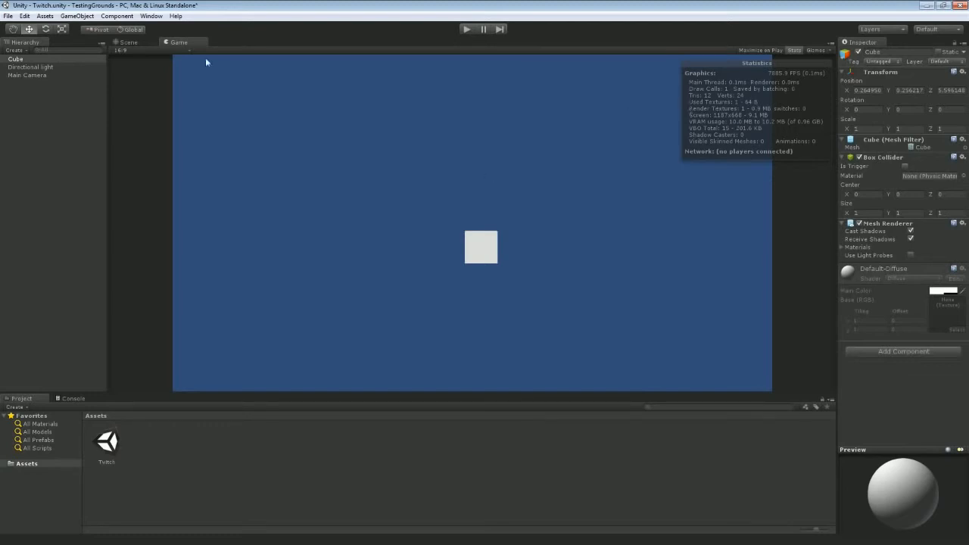
click(128, 43)
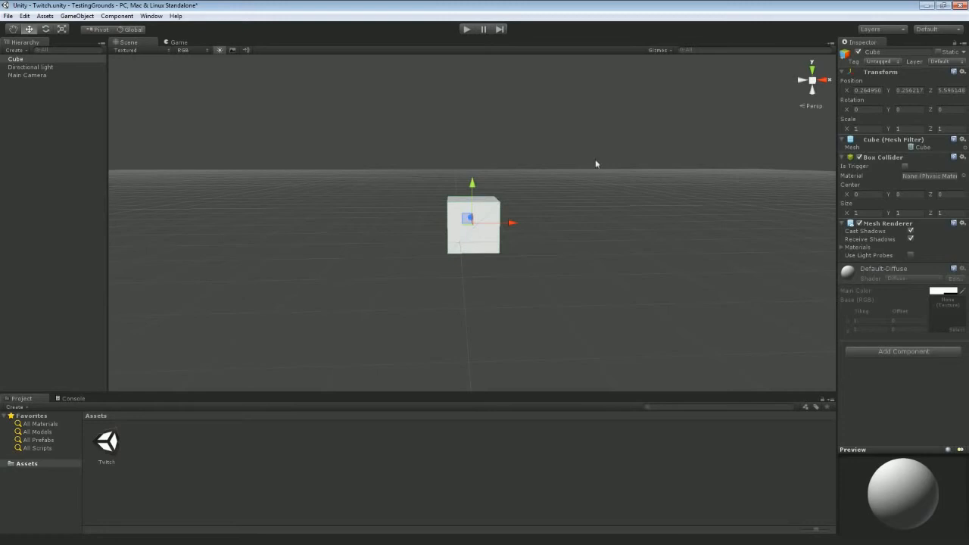
key(Delete)
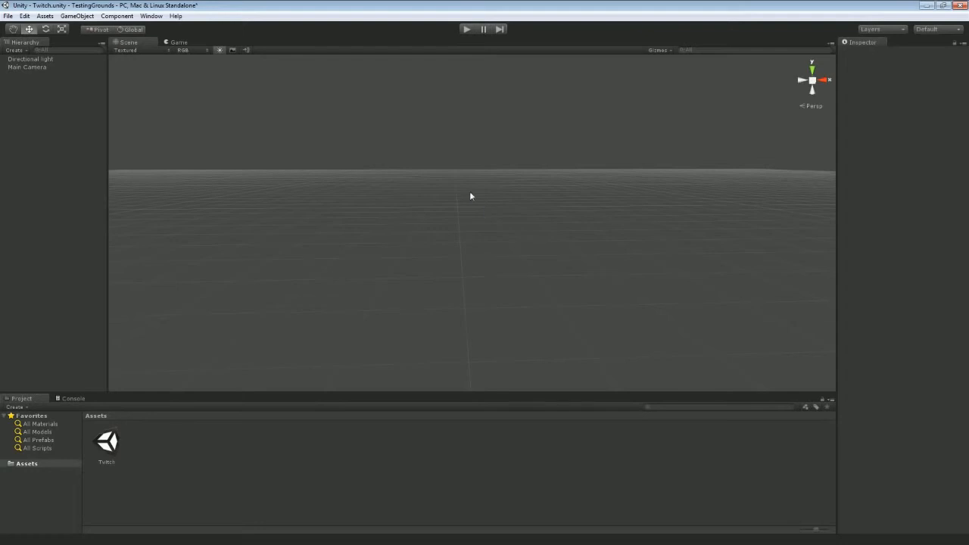
click(77, 16)
mouse_move(90, 39)
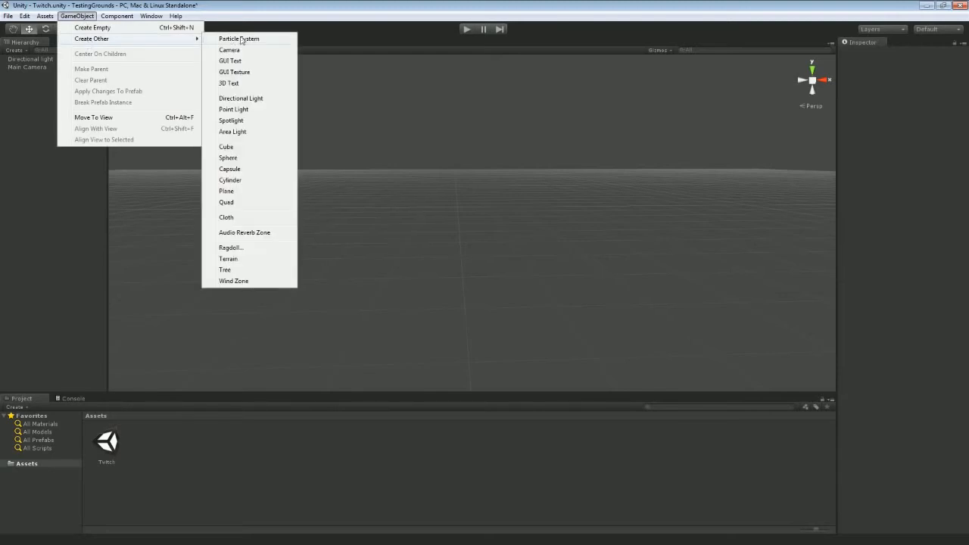
click(42, 111)
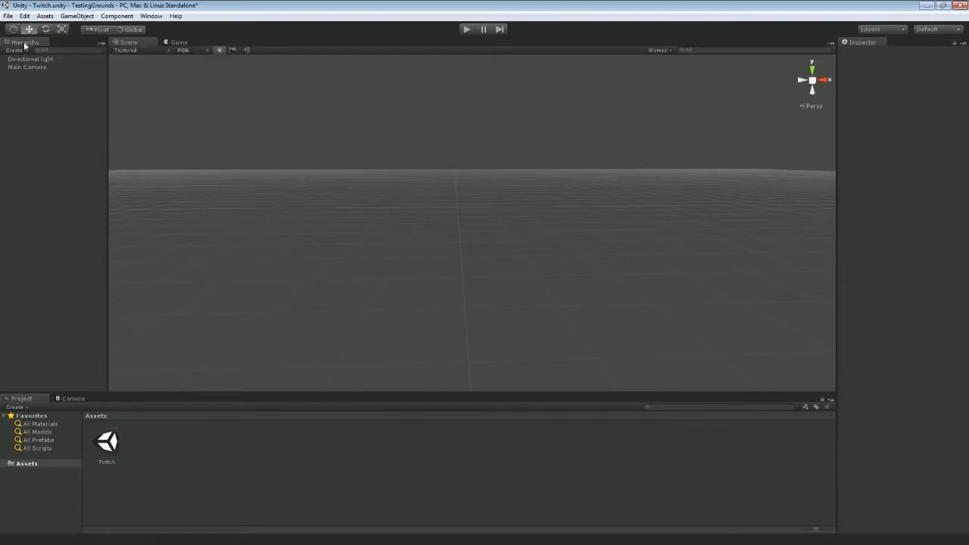
Create a capsule from the Hierarchy and rotate it back and forth about its Y axis, ending at about -6.8°
click(17, 50)
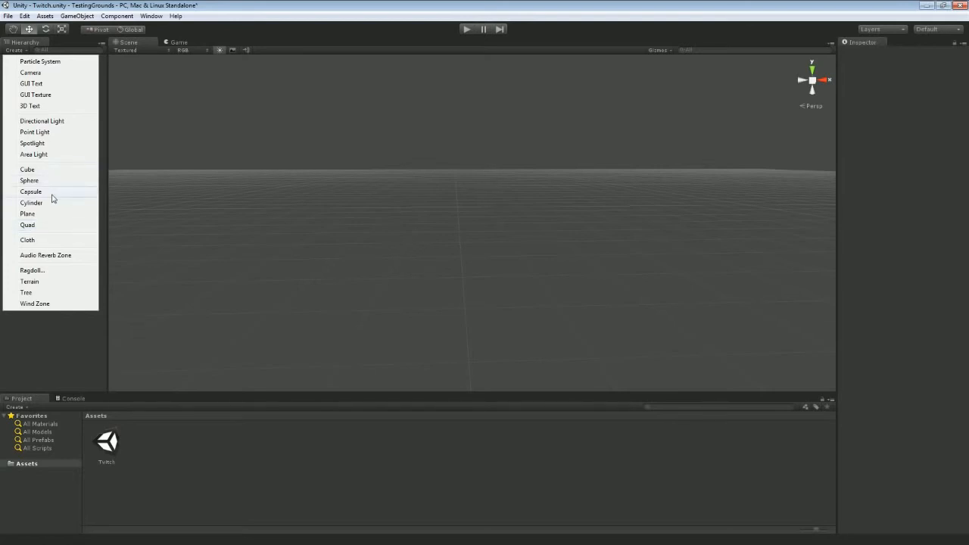
click(43, 196)
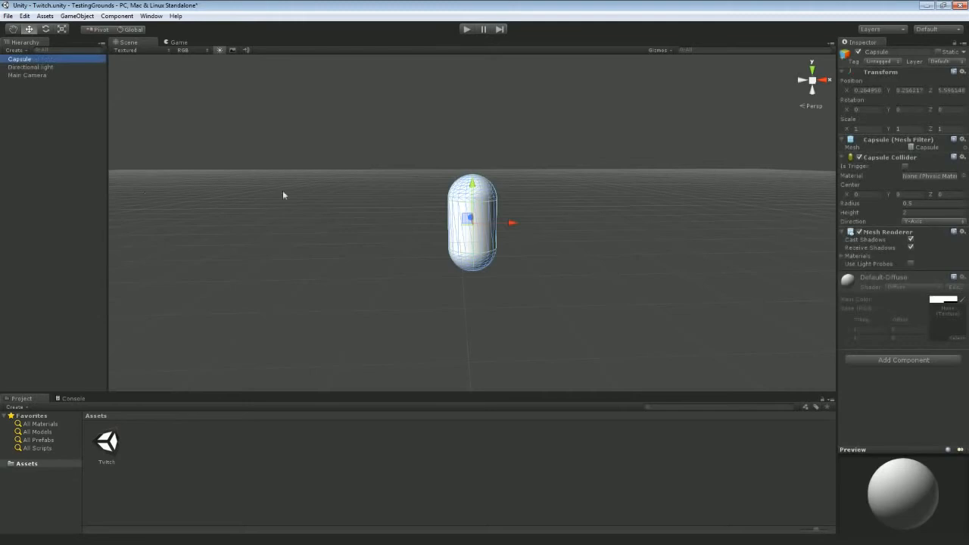
click(46, 29)
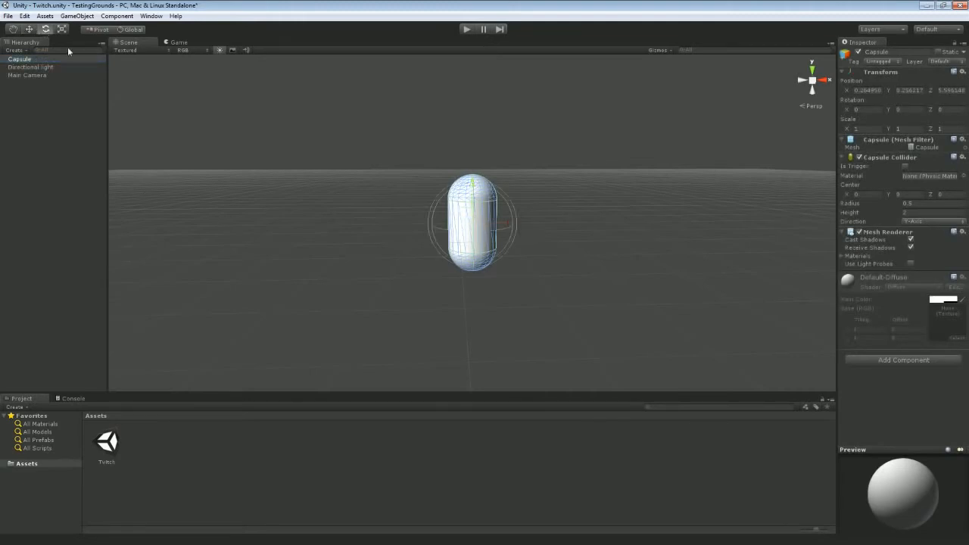
drag(502, 229, 459, 192)
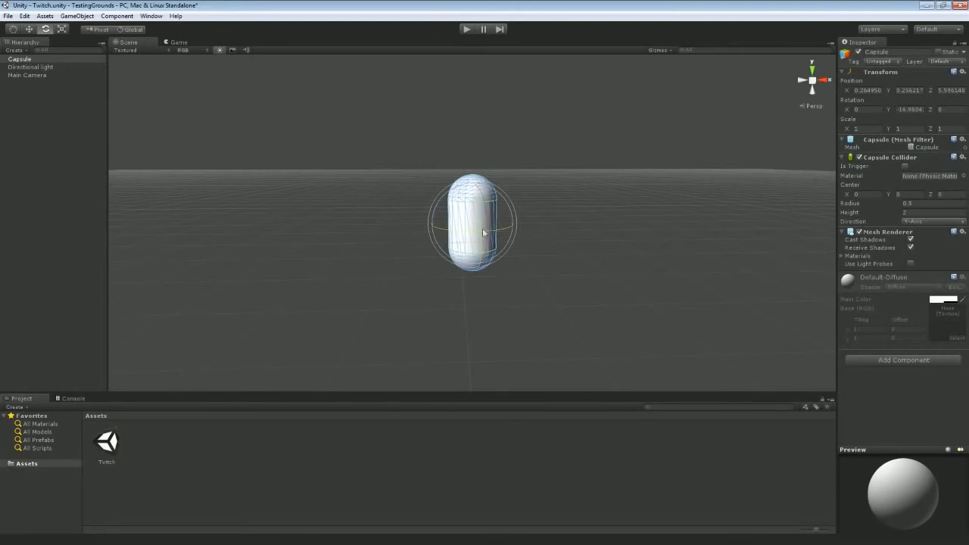
drag(470, 233, 428, 231)
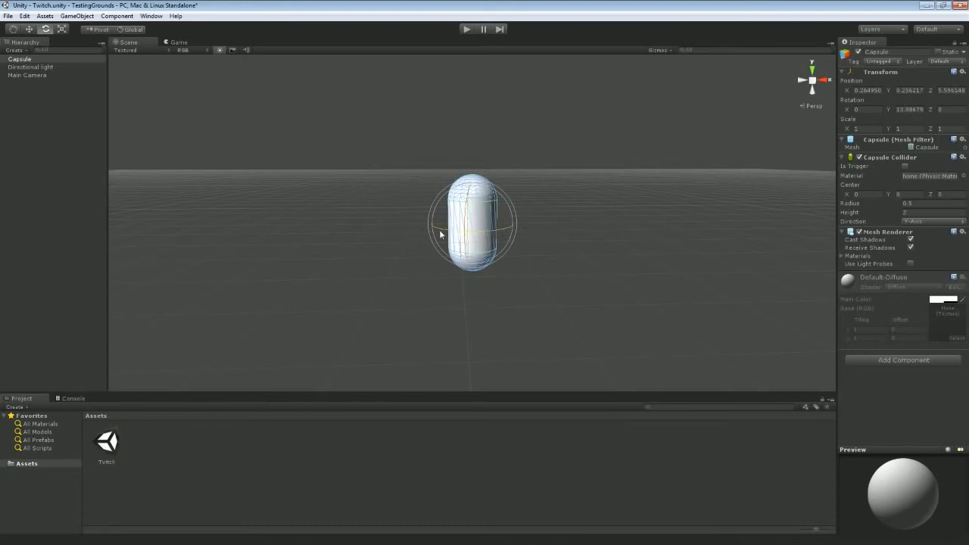
drag(441, 231, 459, 233)
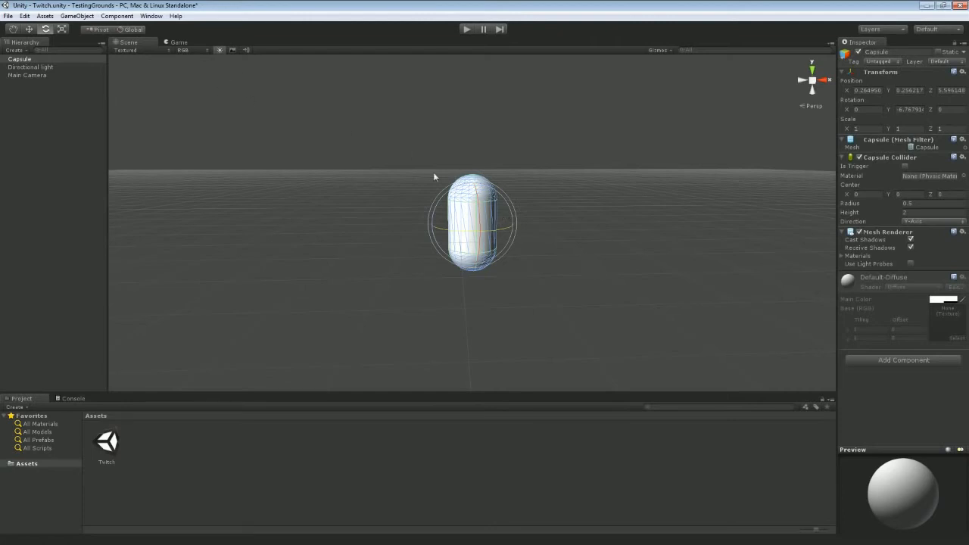
Replace the capsule with a new cylinder and rotate it about the Y axis to about -68°
key(Delete)
click(18, 50)
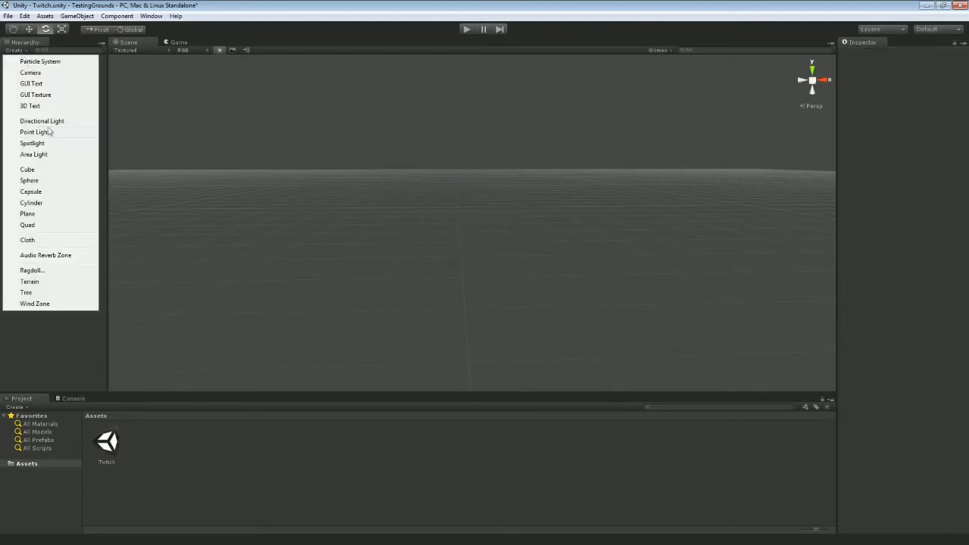
click(58, 204)
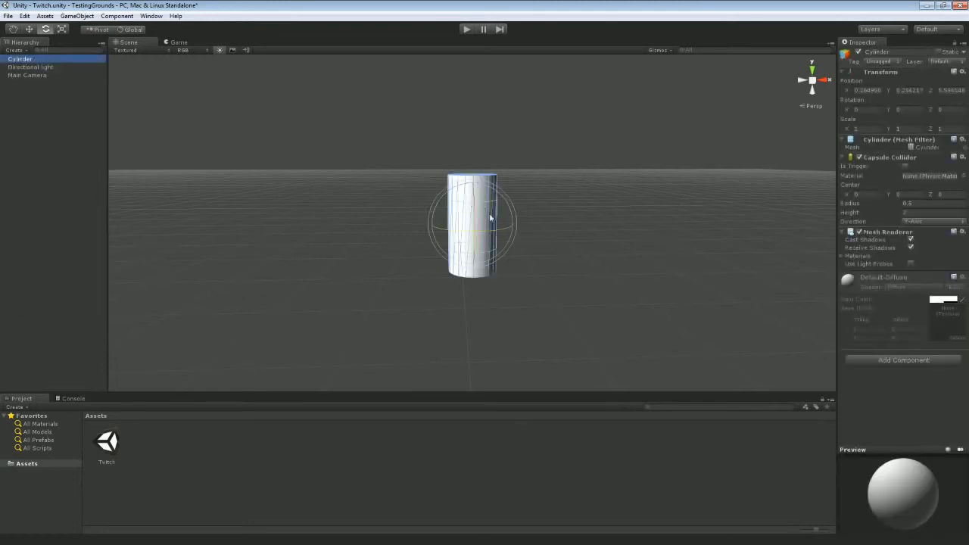
drag(492, 230, 576, 227)
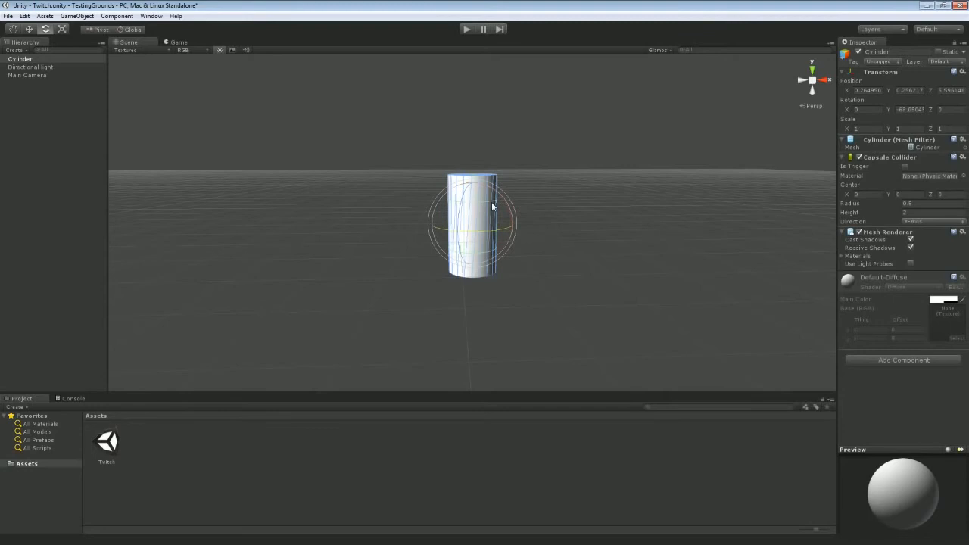
Delete the cylinder and create a plane in its place
key(Delete)
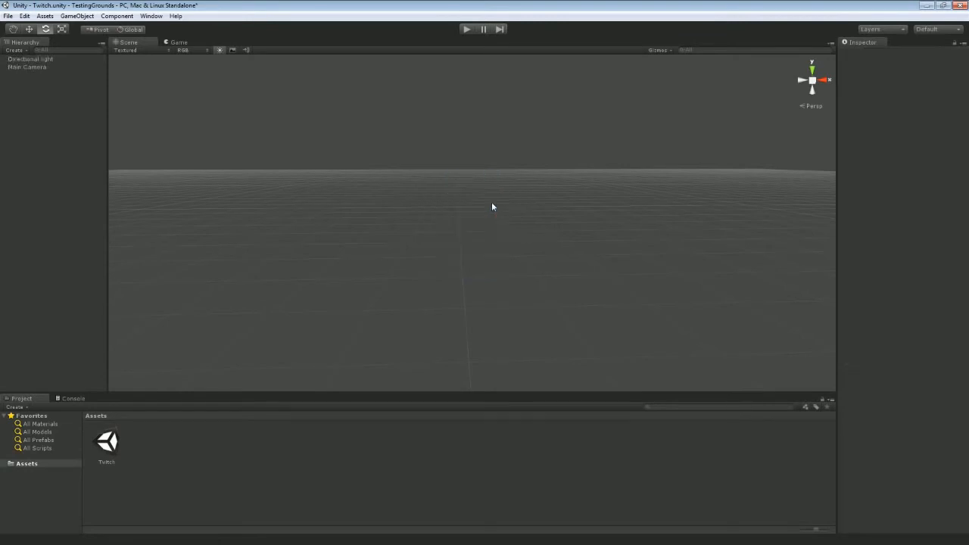
click(26, 51)
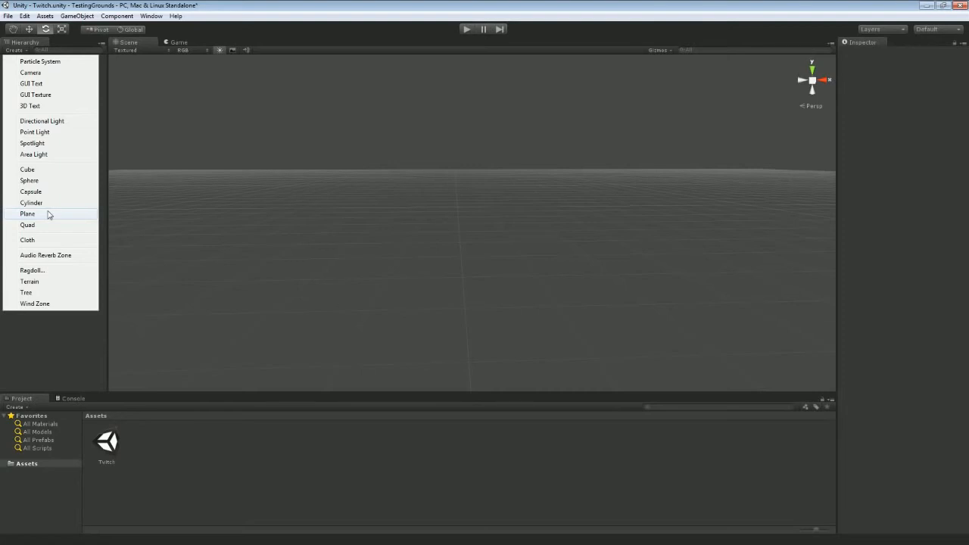
click(48, 215)
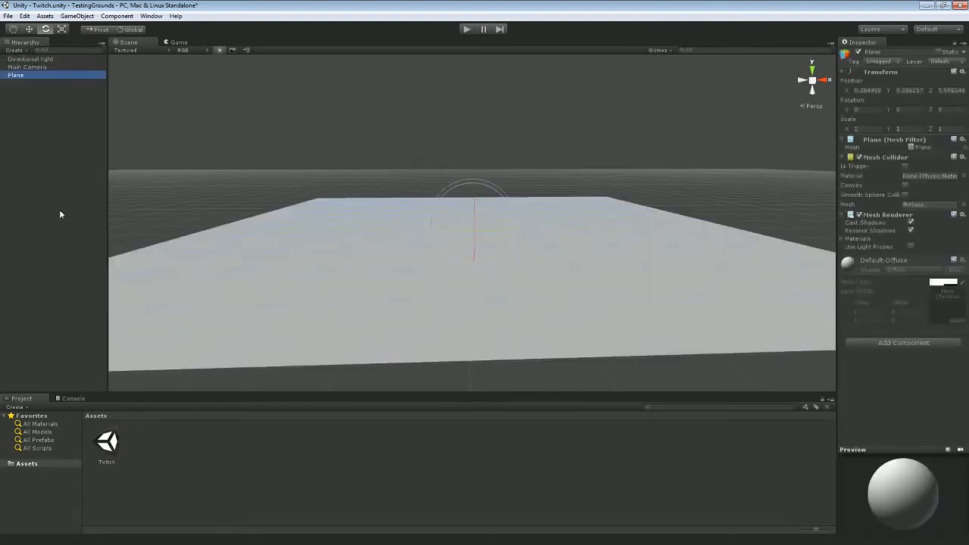
mouse_move(179, 178)
alt+mouse_down()
mouse_move(214, 182)
mouse_move(160, 184)
mouse_move(170, 184)
alt+mouse_up()
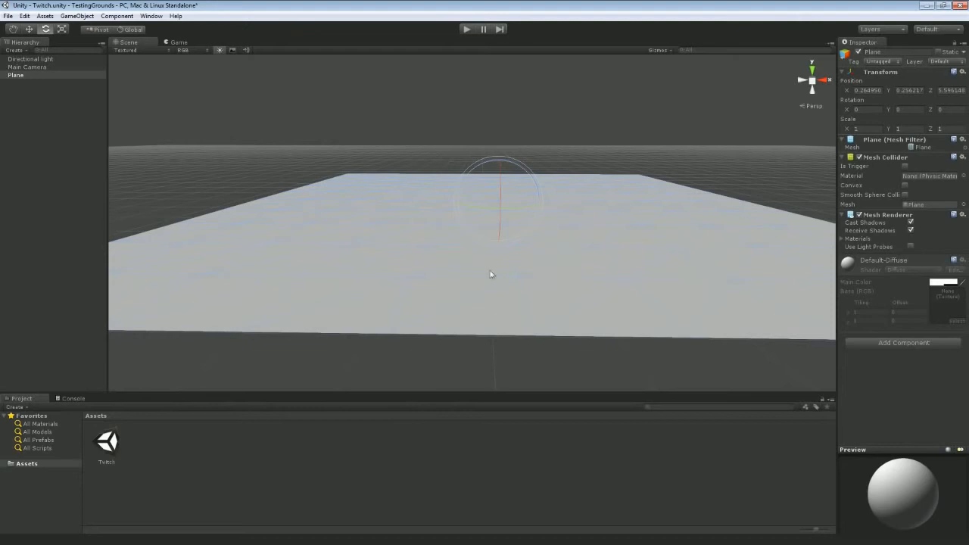
Rotate the plane about the X axis to -90° so that it stands upright
drag(502, 179, 321, 250)
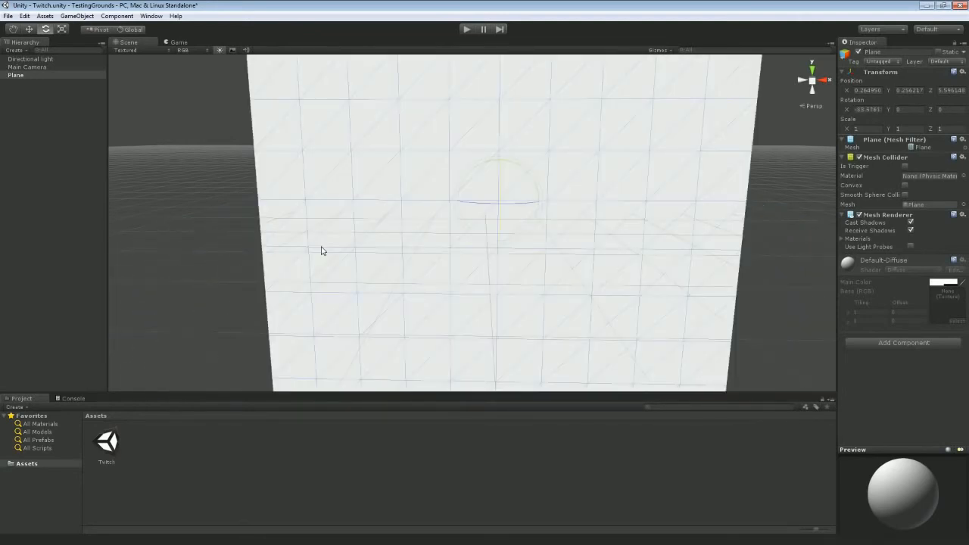
alt+drag(227, 240, 384, 197)
drag(441, 203, 441, 211)
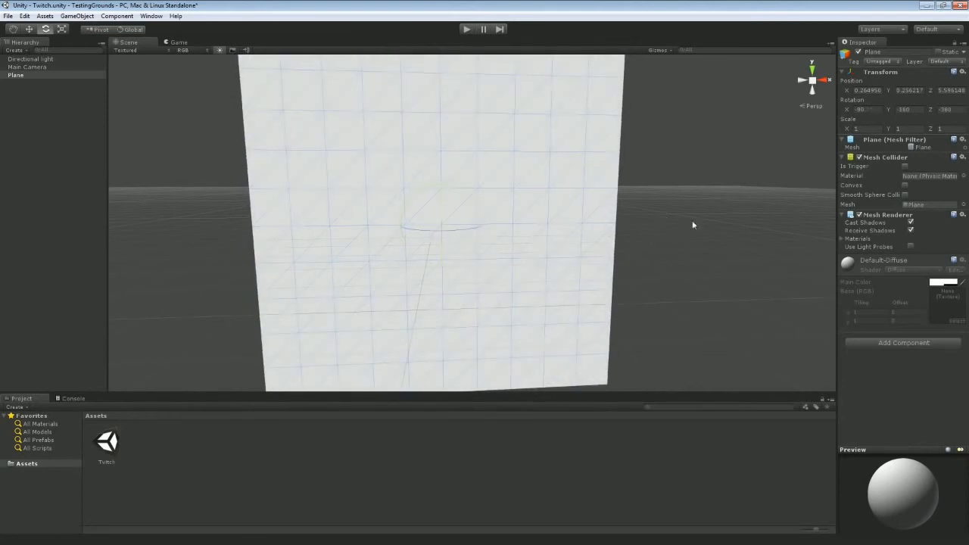
right_drag(693, 221, 692, 201)
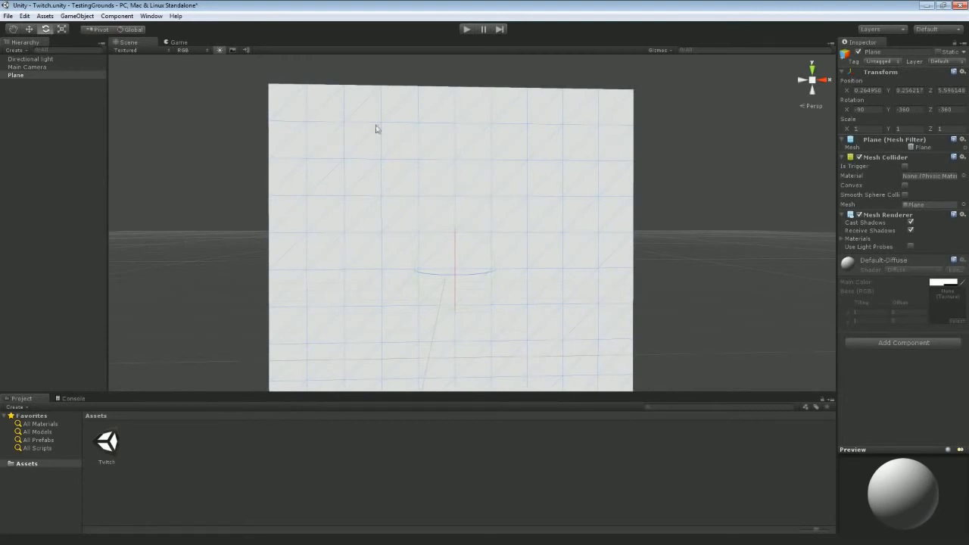
Check the upright plane's rendering statistics in the Game view, and examine its mesh grid in the Scene view
click(179, 42)
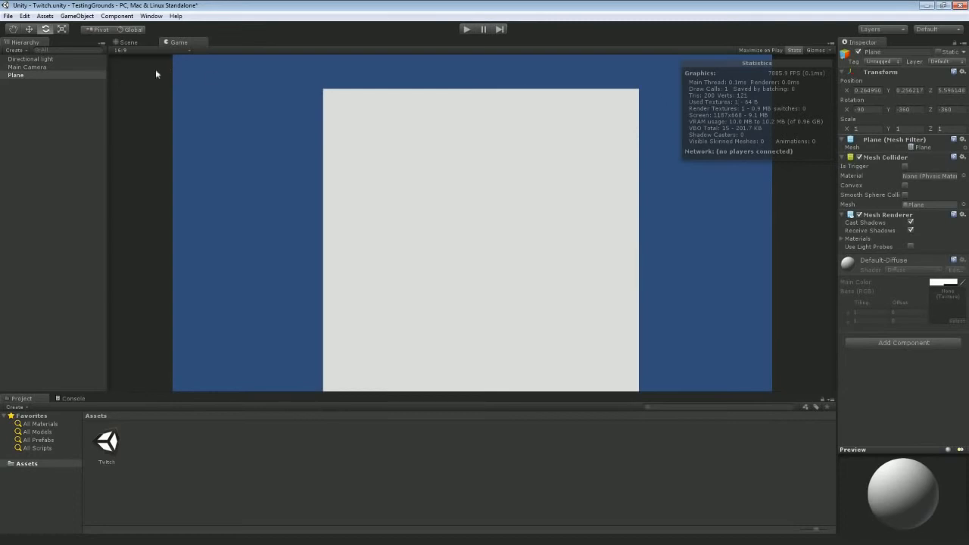
click(121, 43)
right_drag(134, 109, 223, 134)
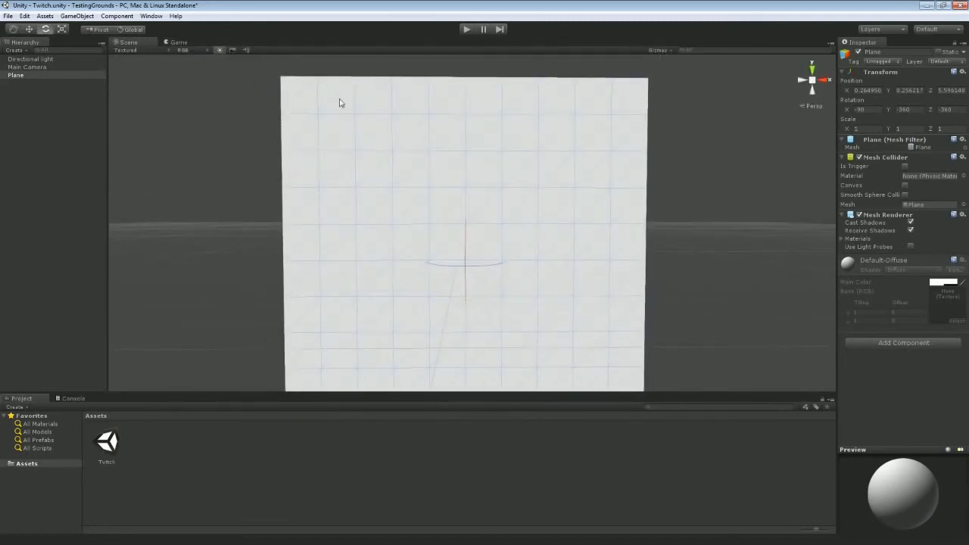
click(207, 162)
click(383, 163)
right_drag(632, 239, 684, 234)
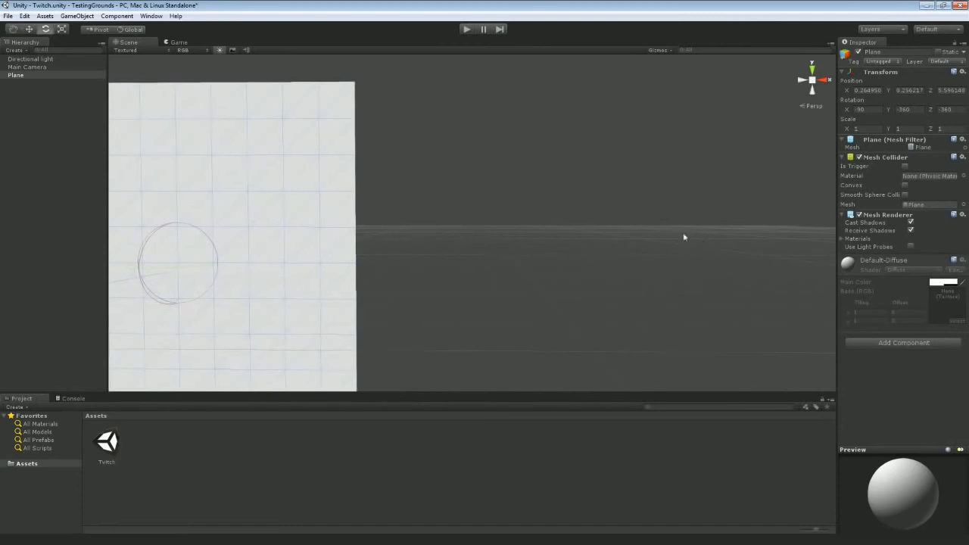
Create a quad beside the upright plane and compare the mesh grids of the two objects
click(17, 51)
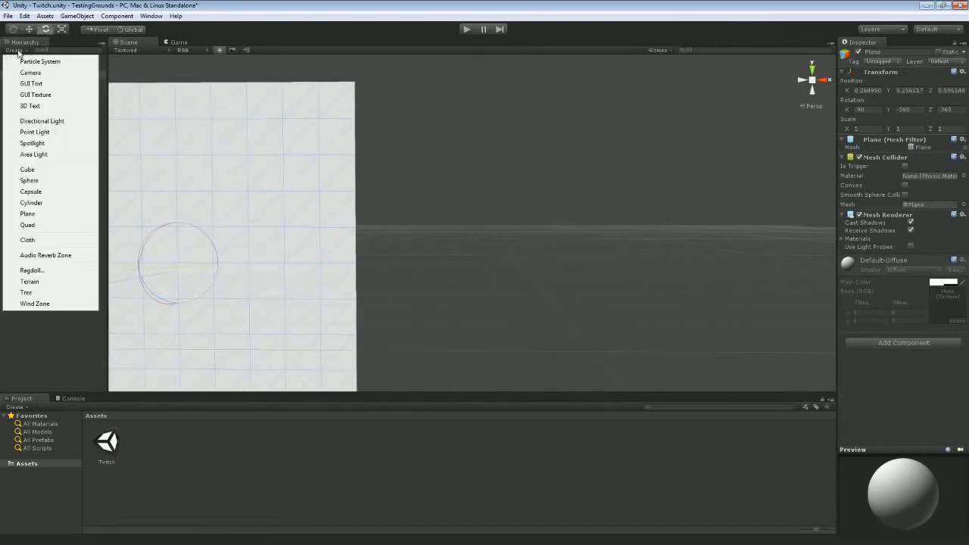
click(571, 264)
click(23, 51)
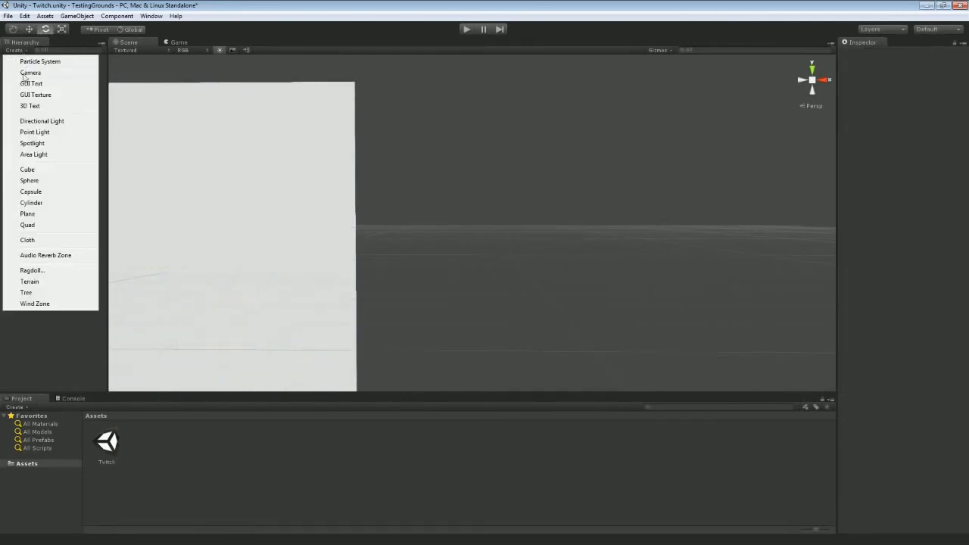
click(47, 225)
right_drag(426, 300, 432, 281)
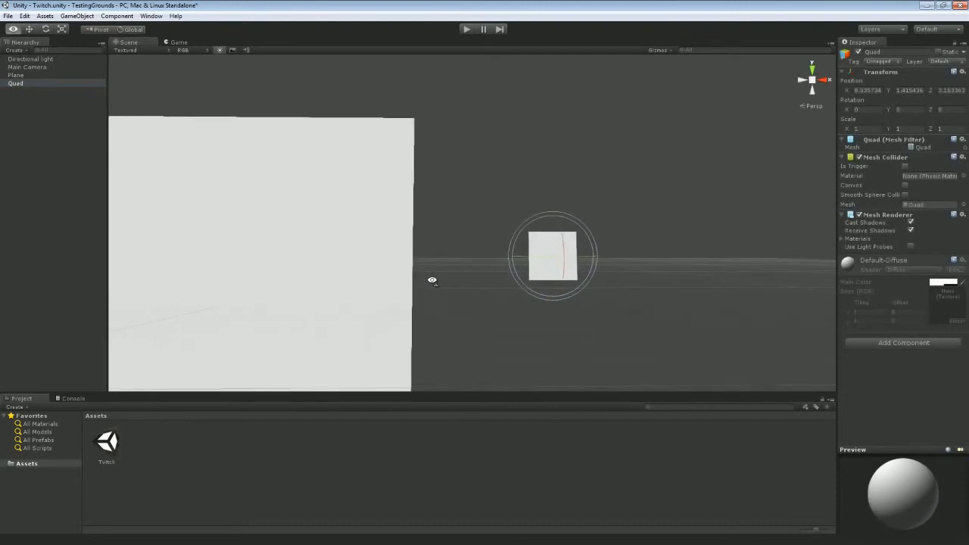
click(412, 250)
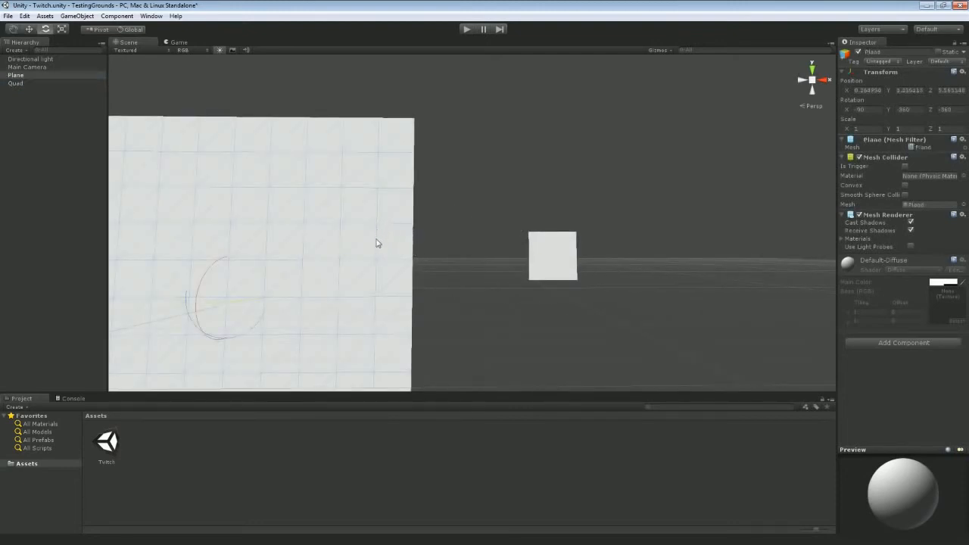
click(545, 256)
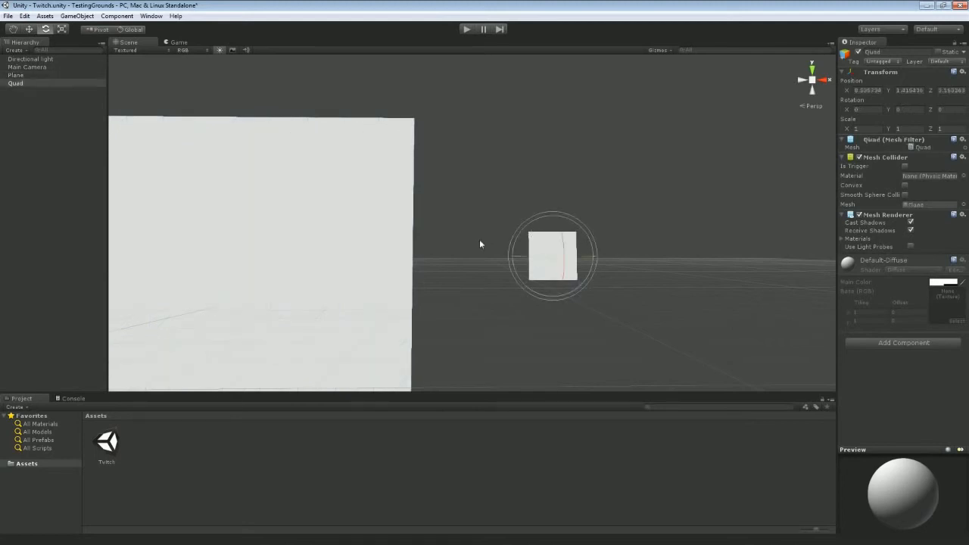
right_drag(479, 239, 488, 259)
key(w)
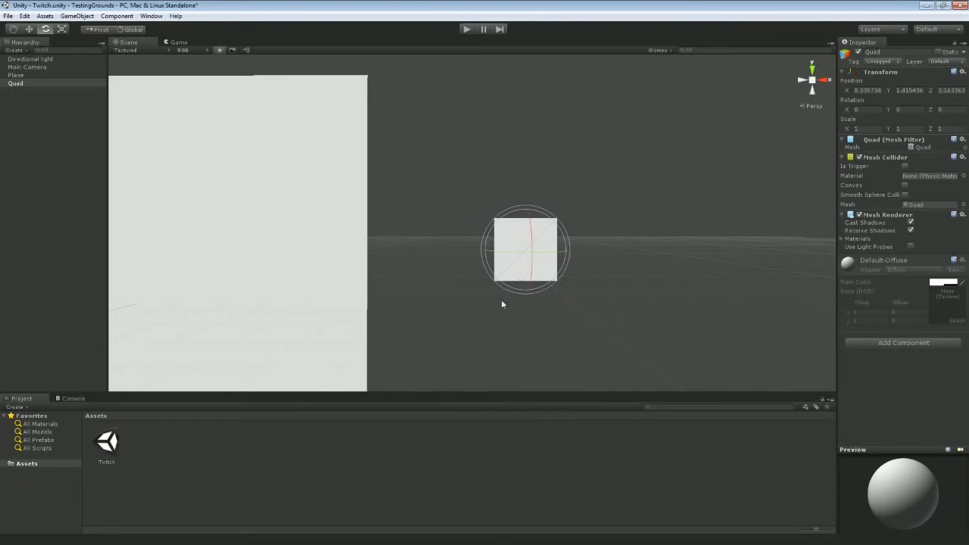
mouse_move(454, 260)
right_down()
mouse_move(432, 270)
mouse_move(497, 268)
mouse_move(456, 273)
right_up()
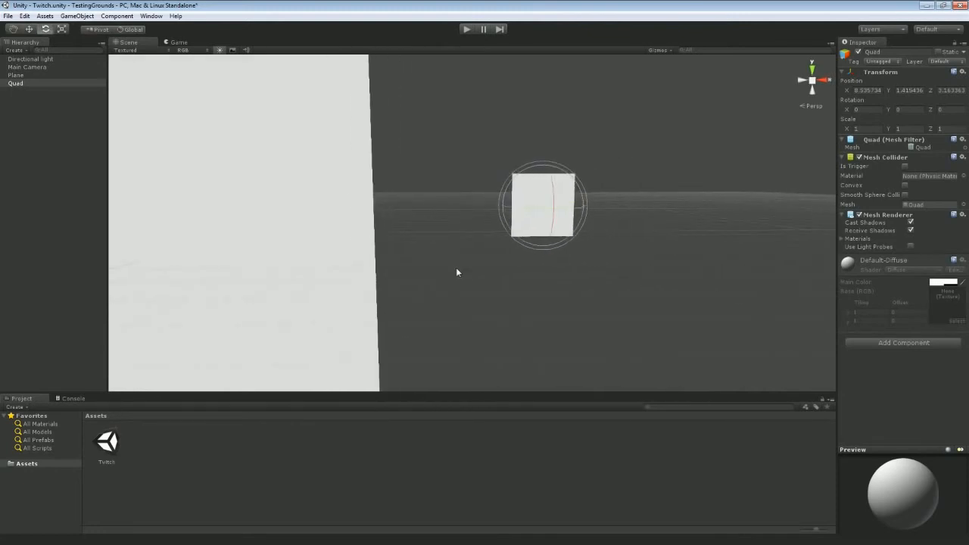
Move the quad along the X axis to about 6.7, closer to the plane
key(w)
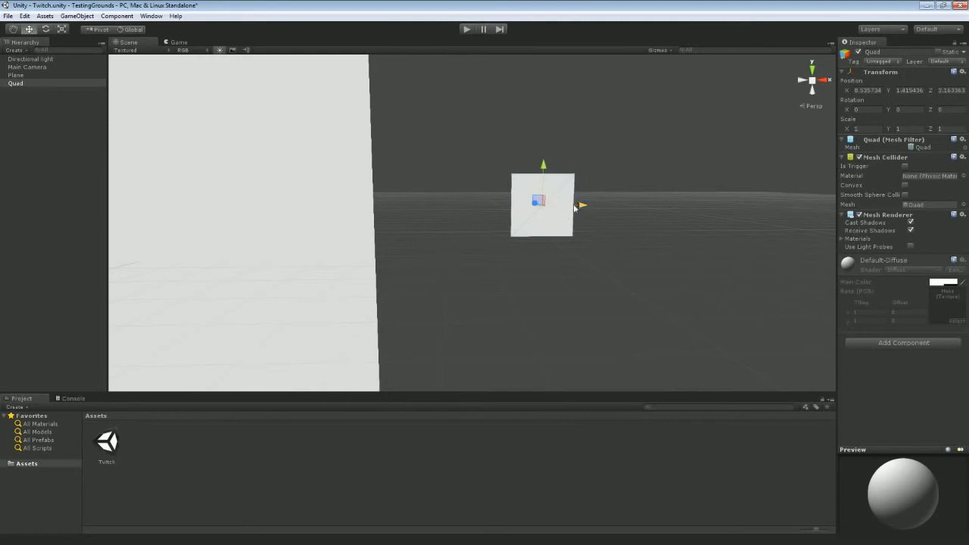
drag(579, 215, 465, 215)
mouse_move(476, 277)
right_down()
mouse_move(480, 284)
mouse_move(480, 273)
right_up()
key(a)
key(s)
click(432, 232)
click(496, 221)
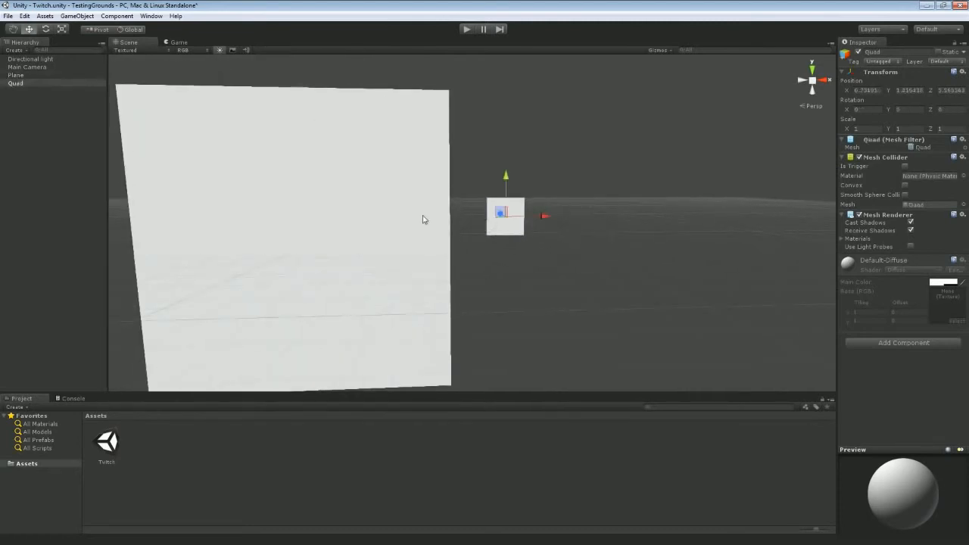
Compare the quad with the plane again and rotate the quad slightly about the Y axis
click(425, 219)
click(509, 221)
key(e)
mouse_move(534, 219)
mouse_down()
mouse_move(441, 229)
mouse_move(357, 223)
mouse_move(540, 227)
mouse_move(528, 230)
mouse_up()
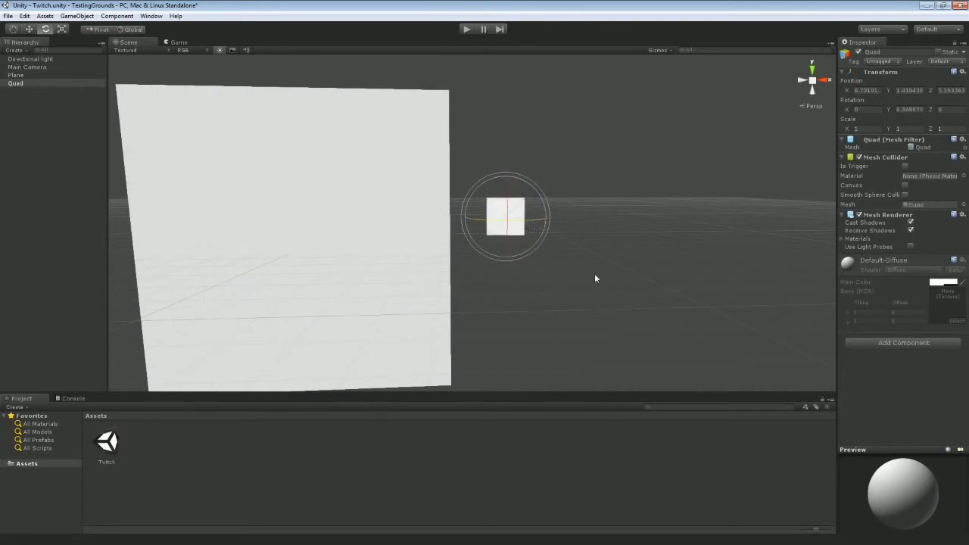
click(595, 274)
alt+drag(595, 274, 581, 270)
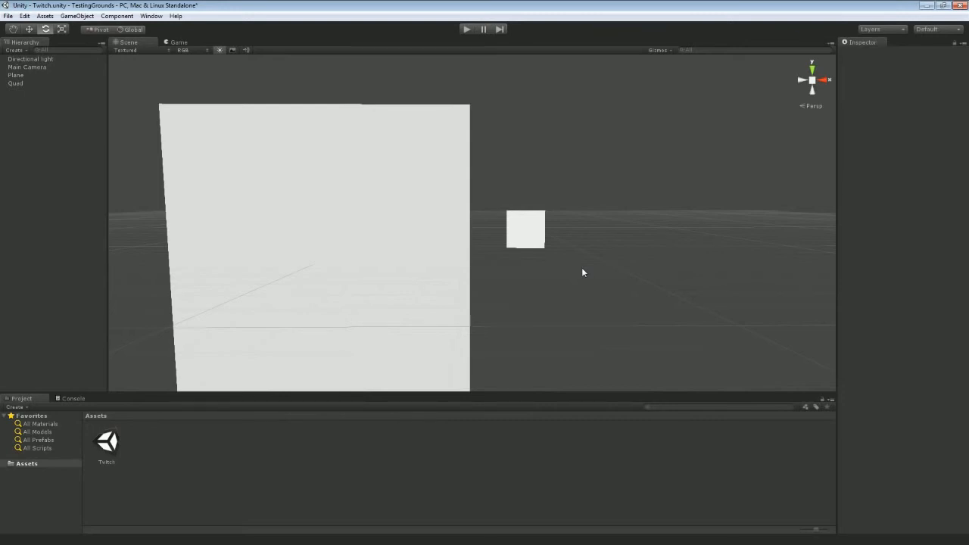
Delete the quad and the plane from the scene
click(533, 229)
key(Delete)
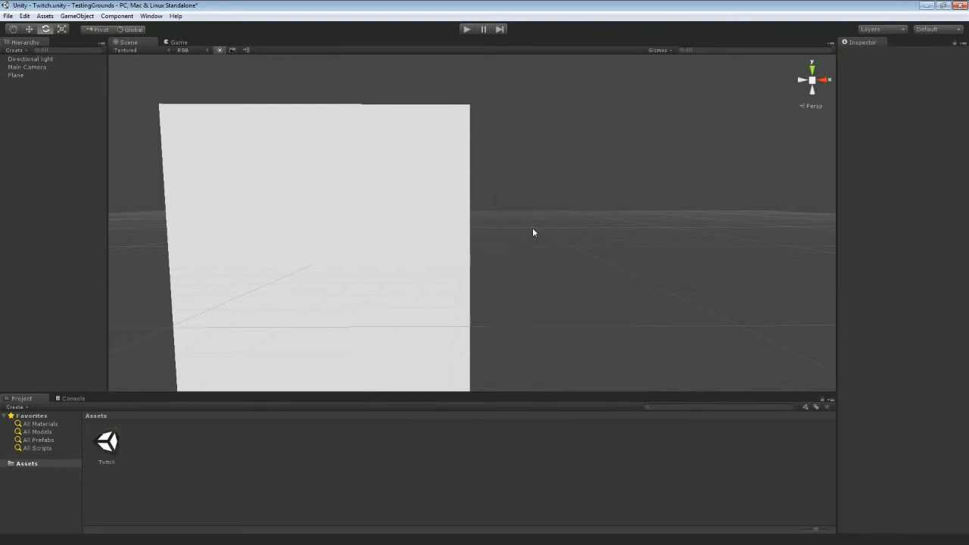
click(452, 201)
key(Delete)
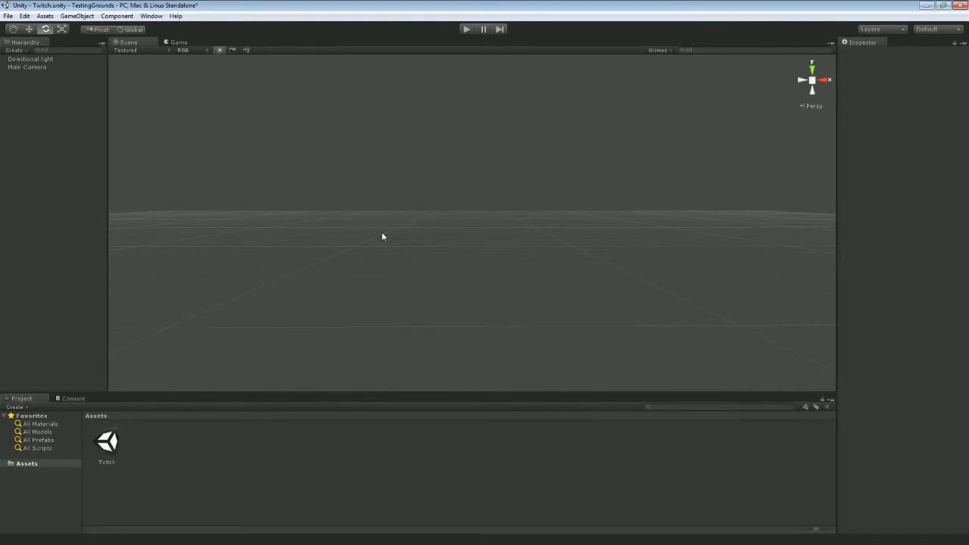
Create a cube and stretch it vertically to a Y scale of about 1.77
click(24, 52)
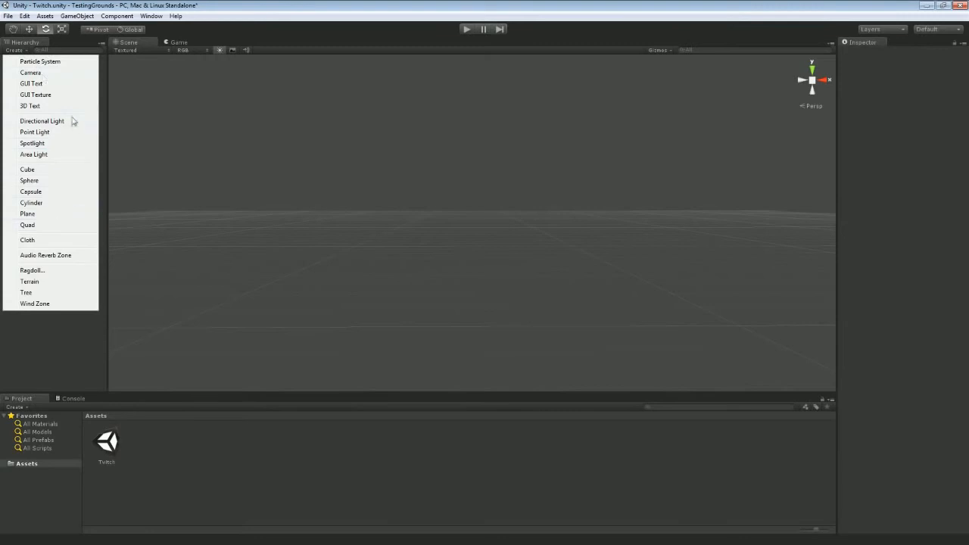
click(61, 171)
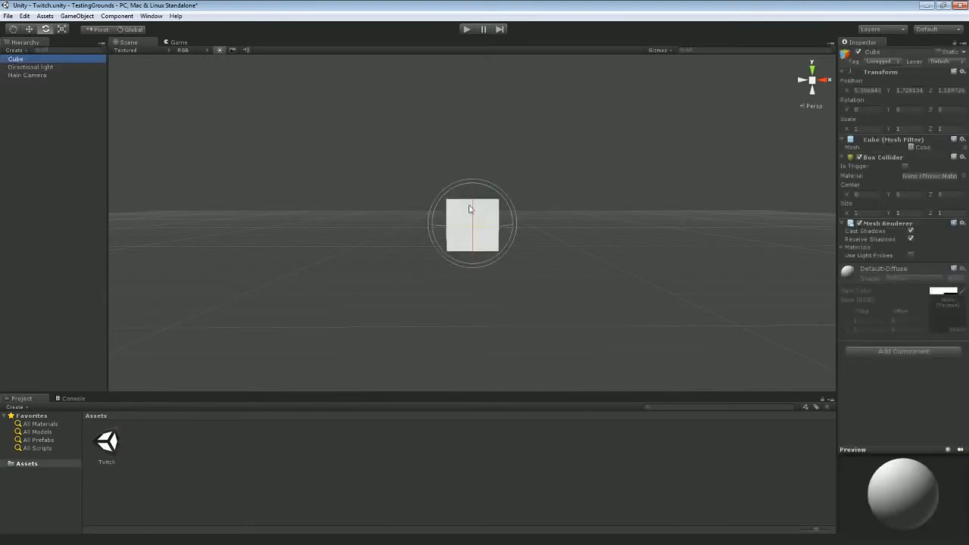
key(r)
drag(473, 183, 473, 155)
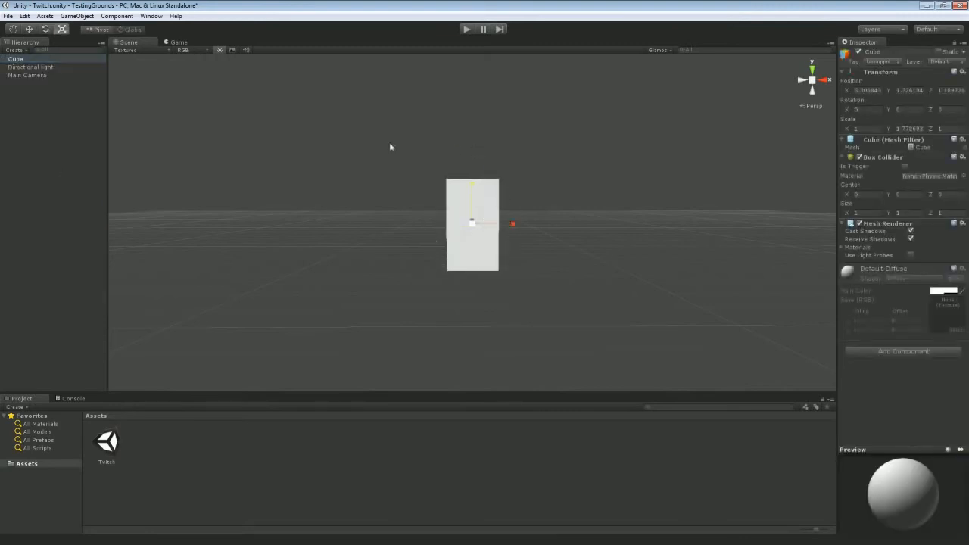
Create a sphere and move it up along the Y axis to sit on top of the stretched cube
click(17, 51)
click(48, 181)
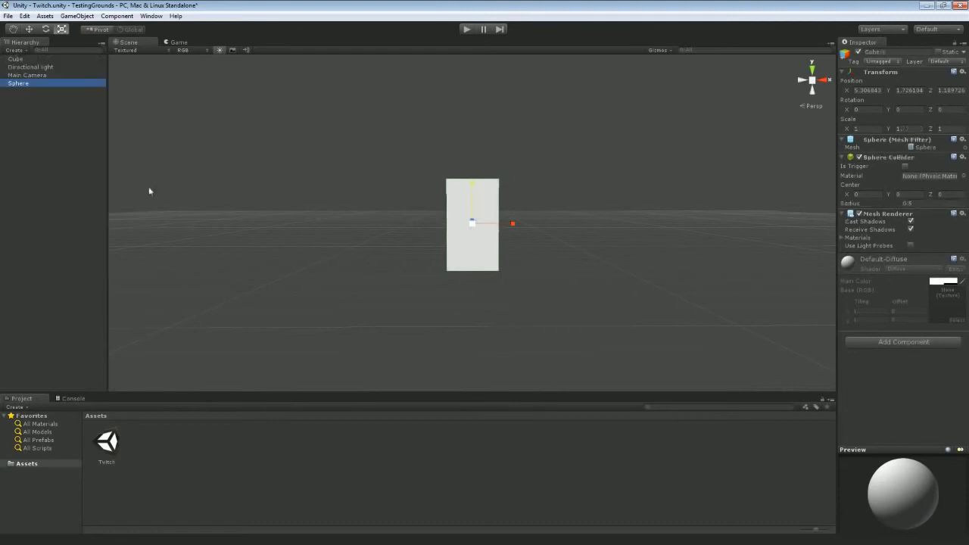
key(a)
right_drag(346, 184, 471, 172)
key(w)
key(w)
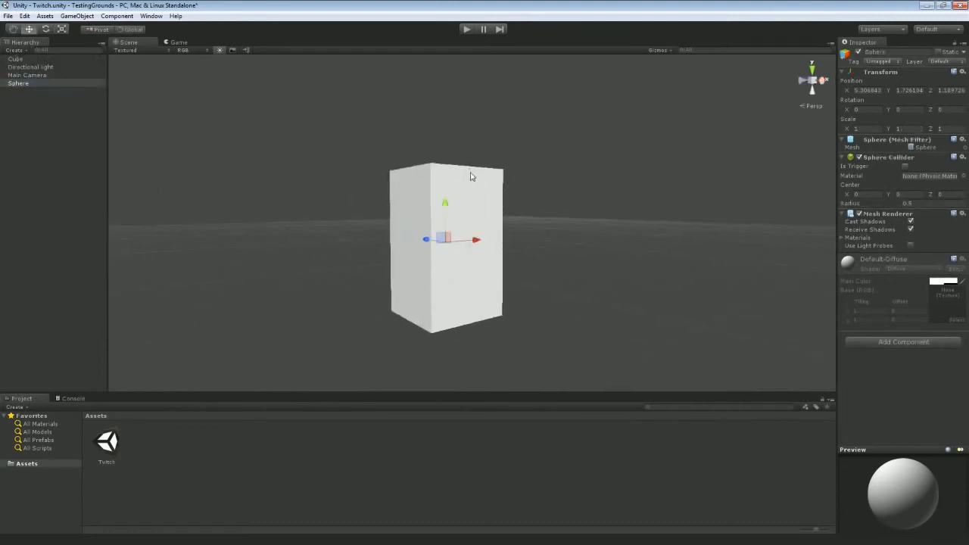
drag(445, 206, 443, 95)
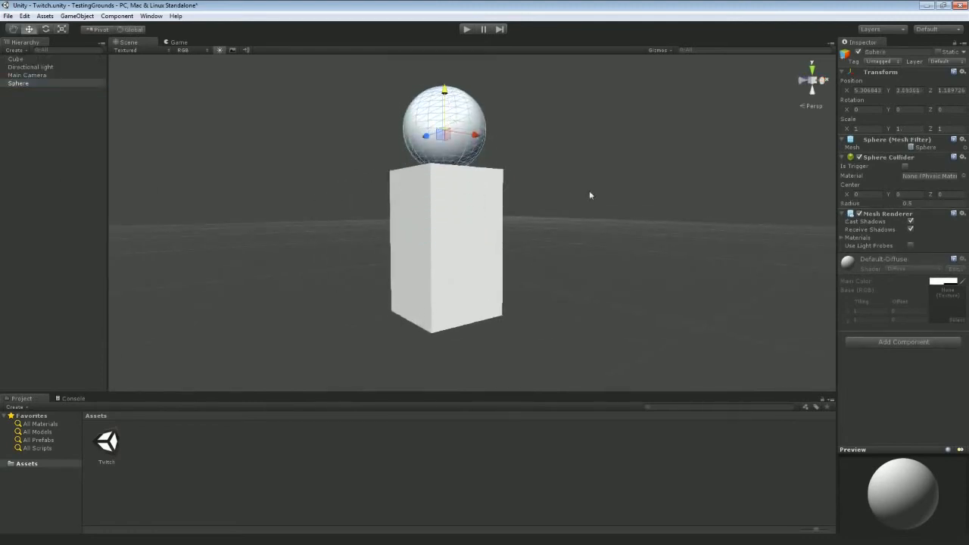
Scale the cube down along the X axis so that it is narrower than the sphere above it
right_drag(589, 190, 447, 189)
click(447, 190)
key(space)
key(space)
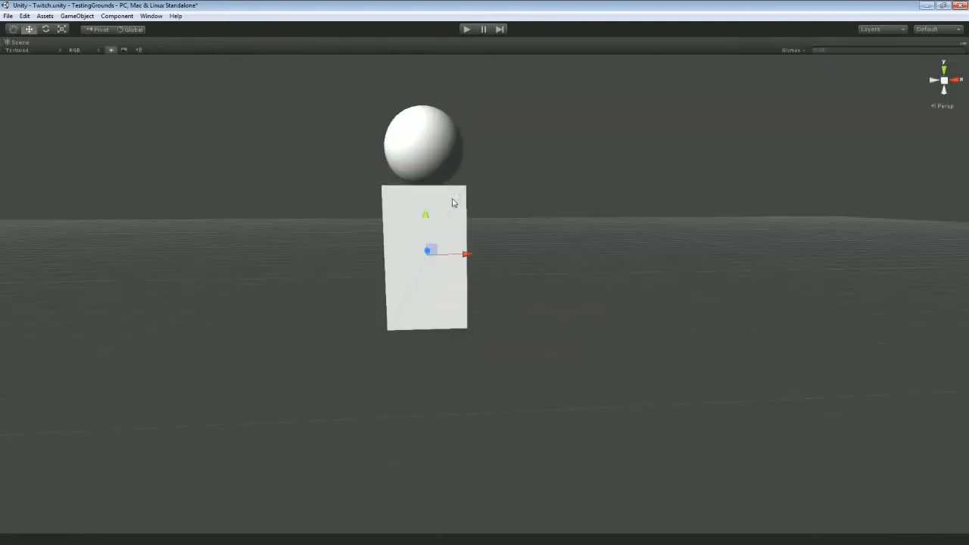
key(e)
key(r)
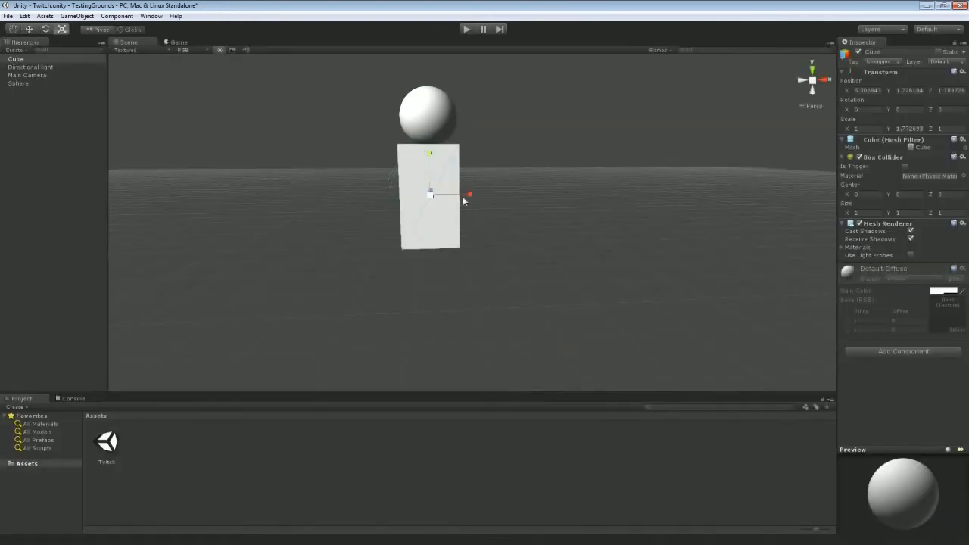
drag(470, 197, 452, 190)
click(534, 171)
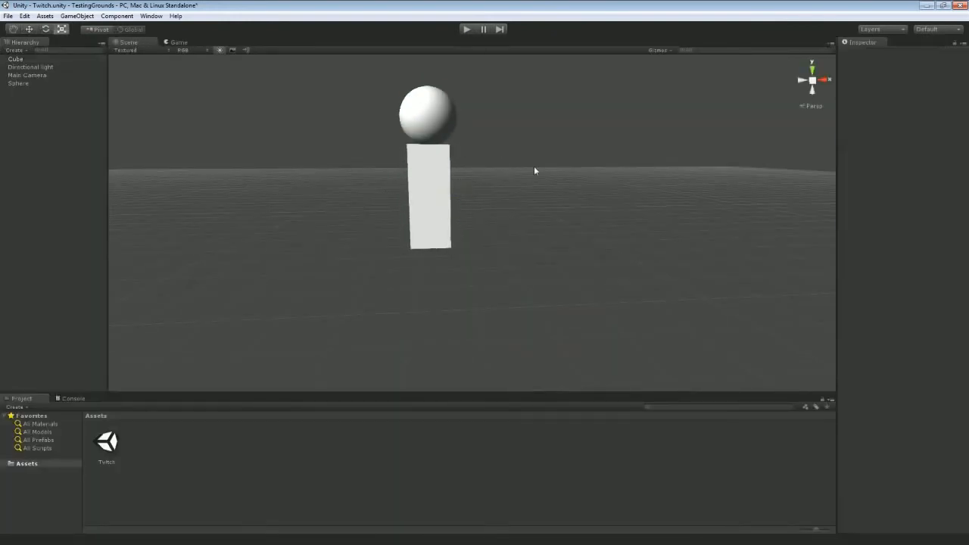
right_drag(534, 171, 479, 176)
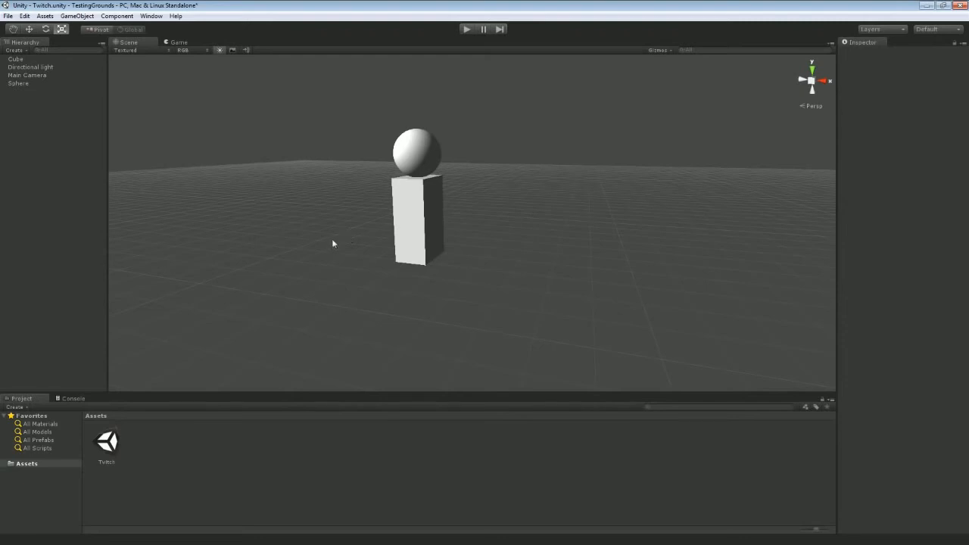
Delete the sphere and the narrowed cube from the scene
alt+drag(332, 243, 404, 206)
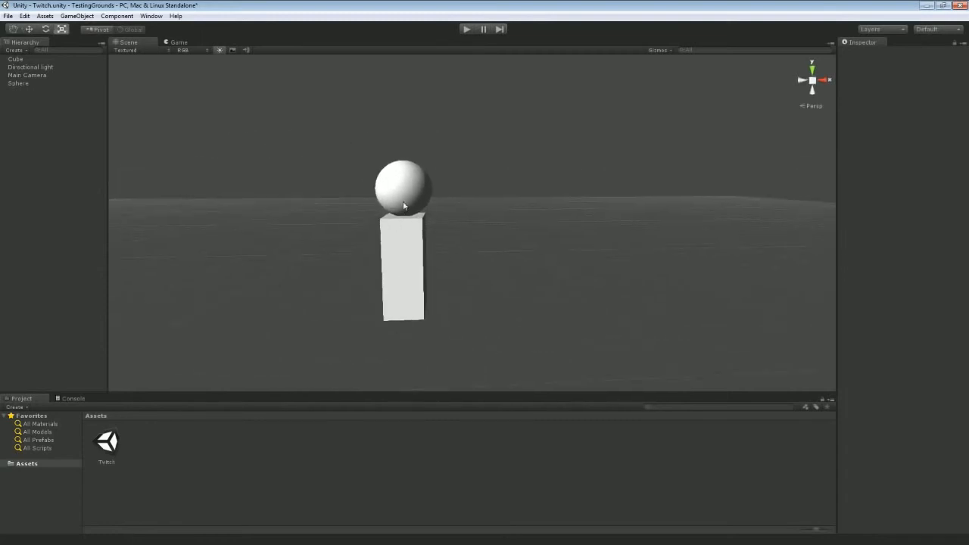
click(404, 205)
key(Delete)
click(405, 258)
key(Delete)
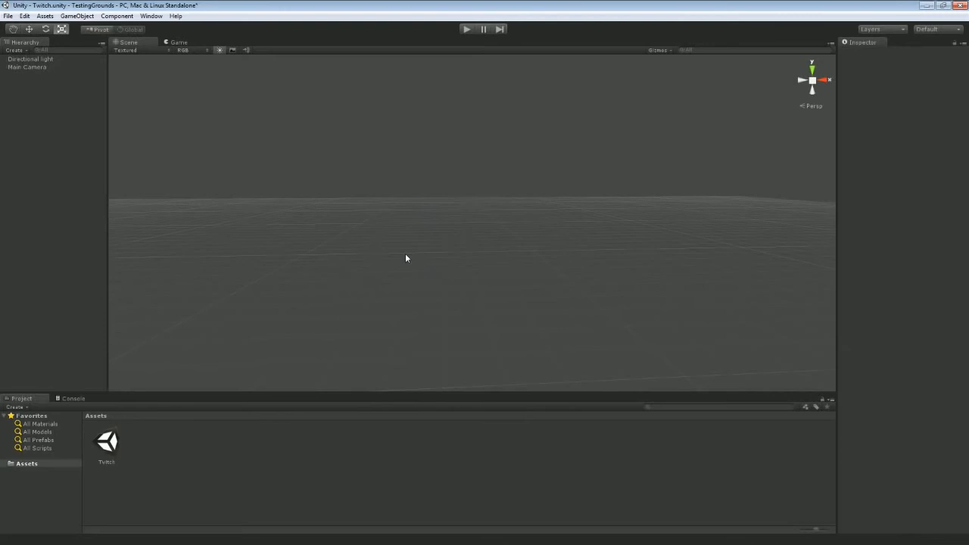
alt+drag(405, 259, 395, 258)
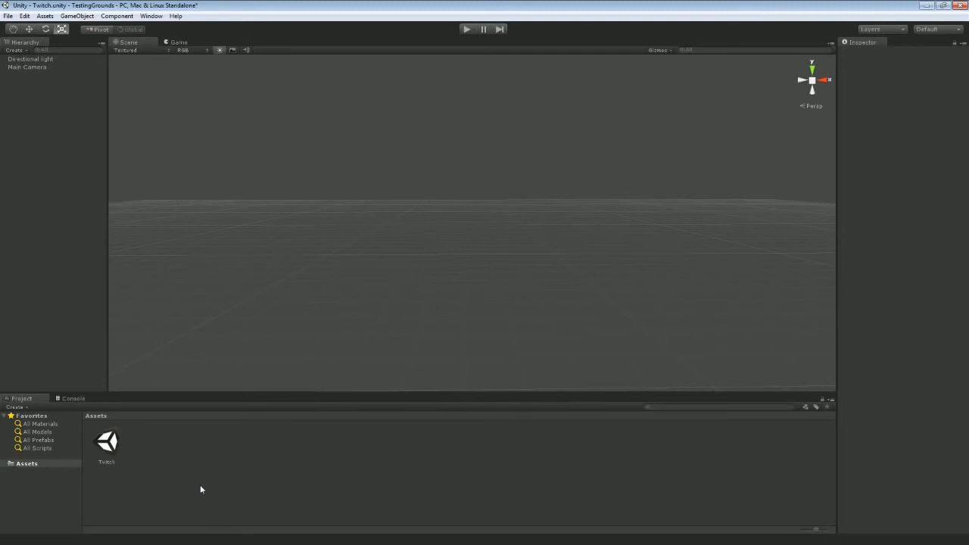
Create a folder named Models inside the project's Assets folder
click(28, 465)
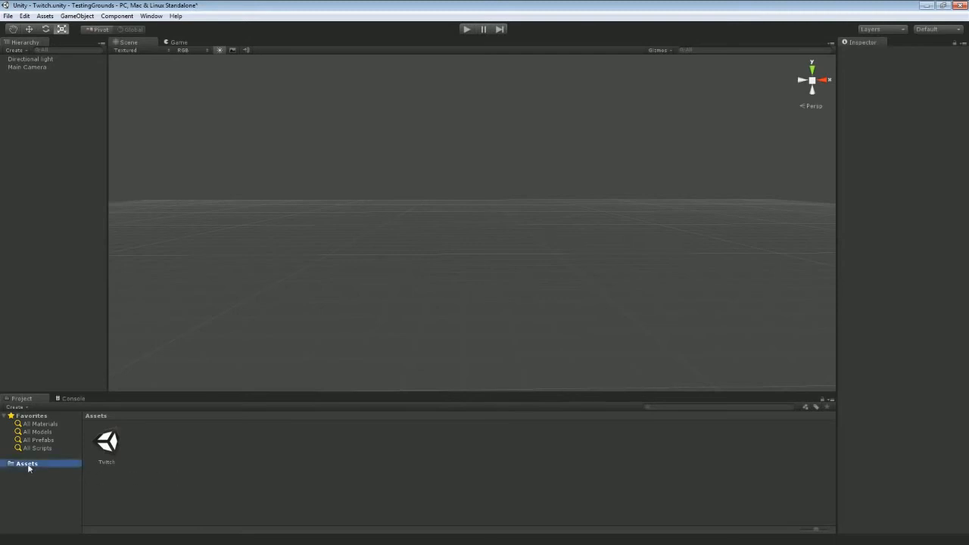
right_click(28, 465)
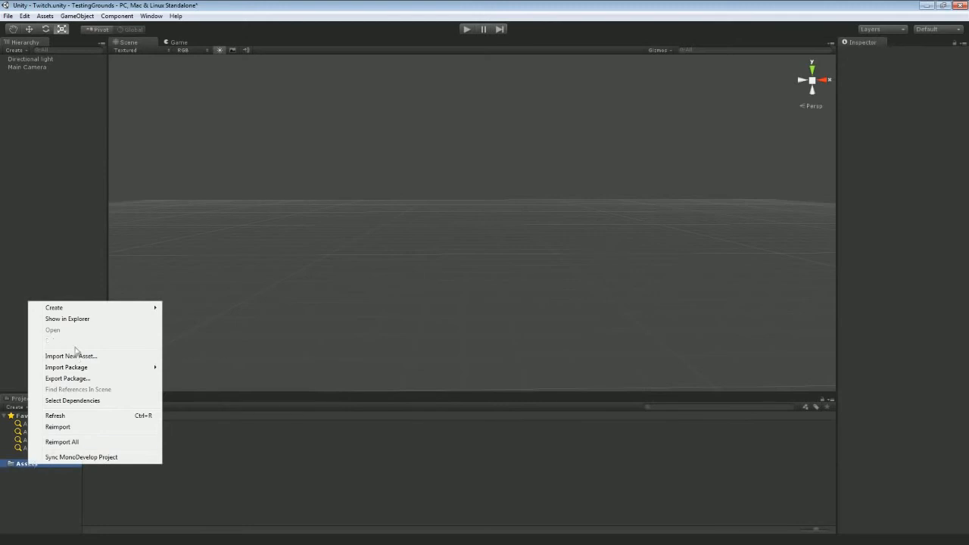
mouse_move(74, 309)
click(186, 308)
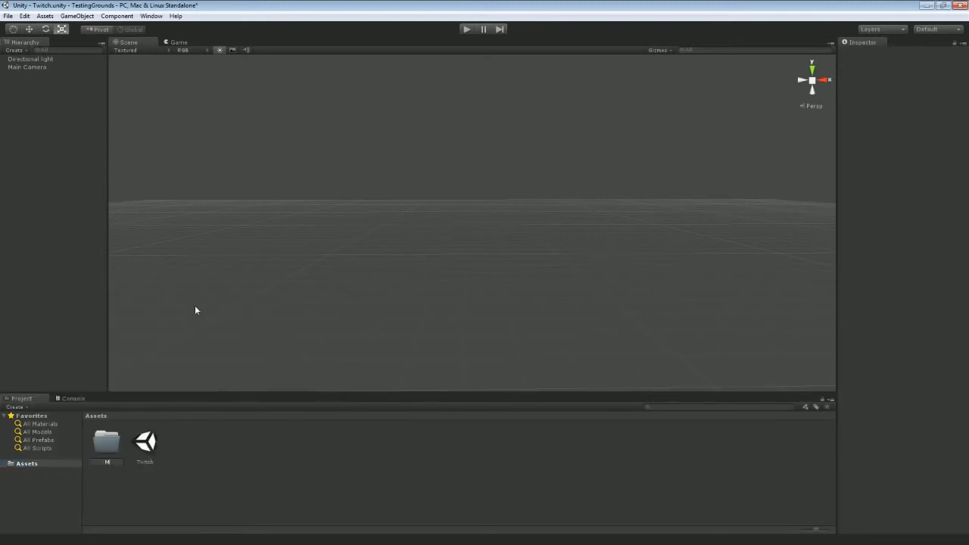
text(odels)
key(Return)
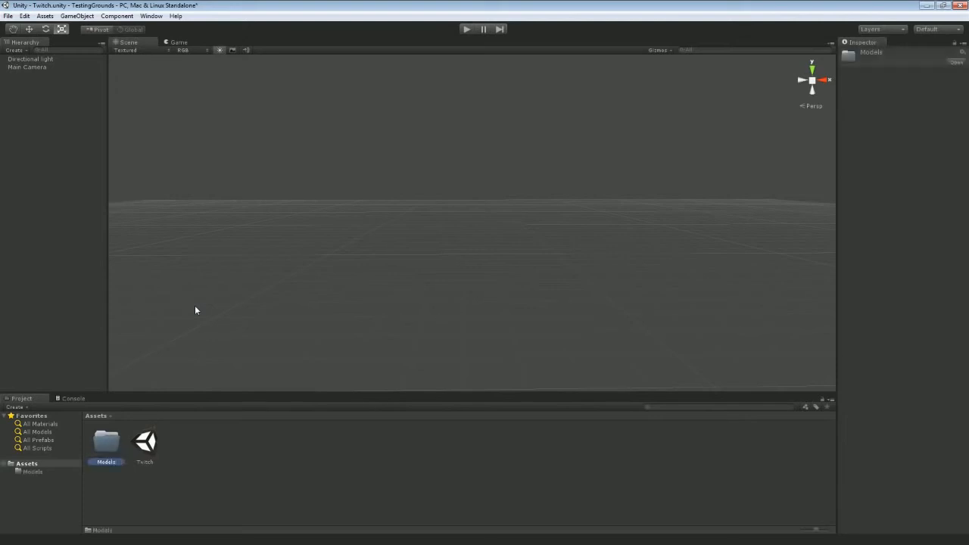
Import Torus.fbx from the Twitch Assets folder in Windows Explorer into the project's Models folder
click(33, 472)
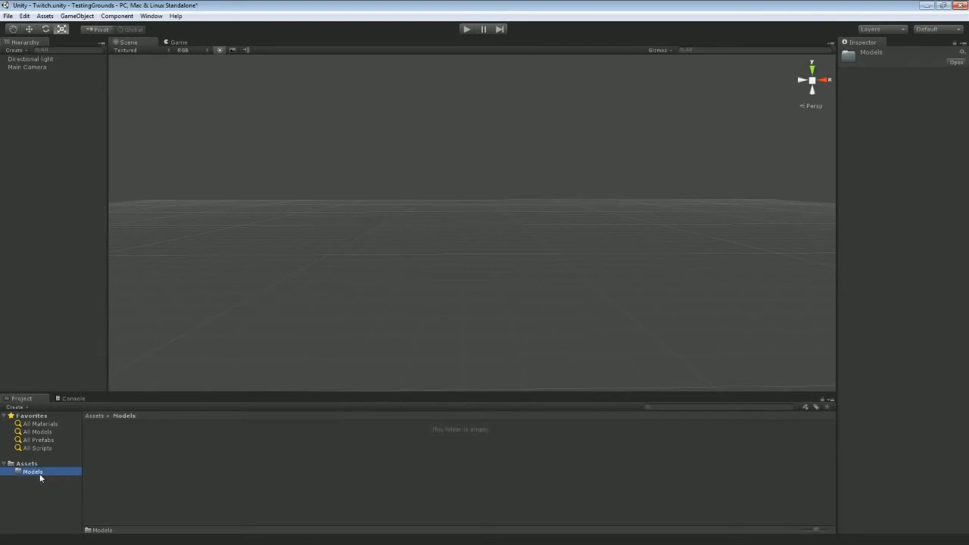
click(27, 464)
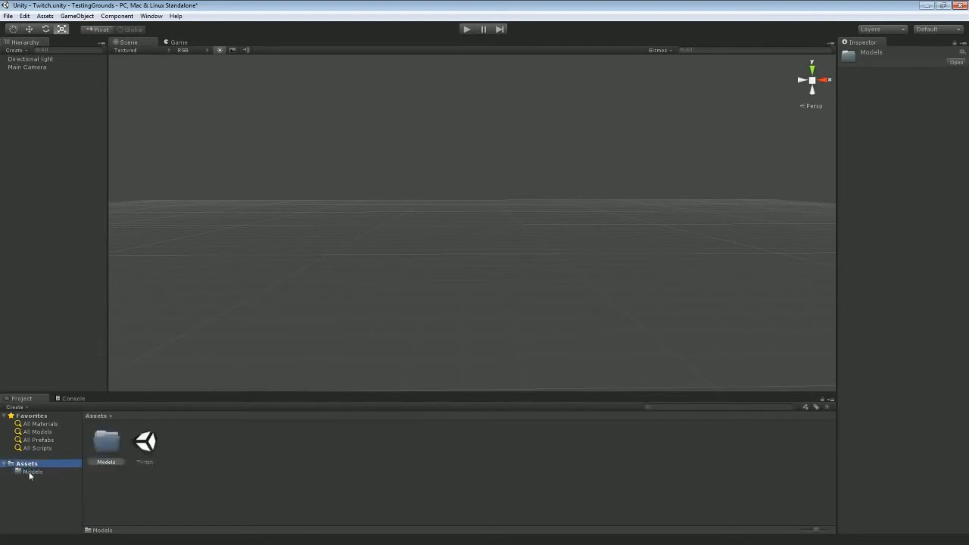
click(32, 473)
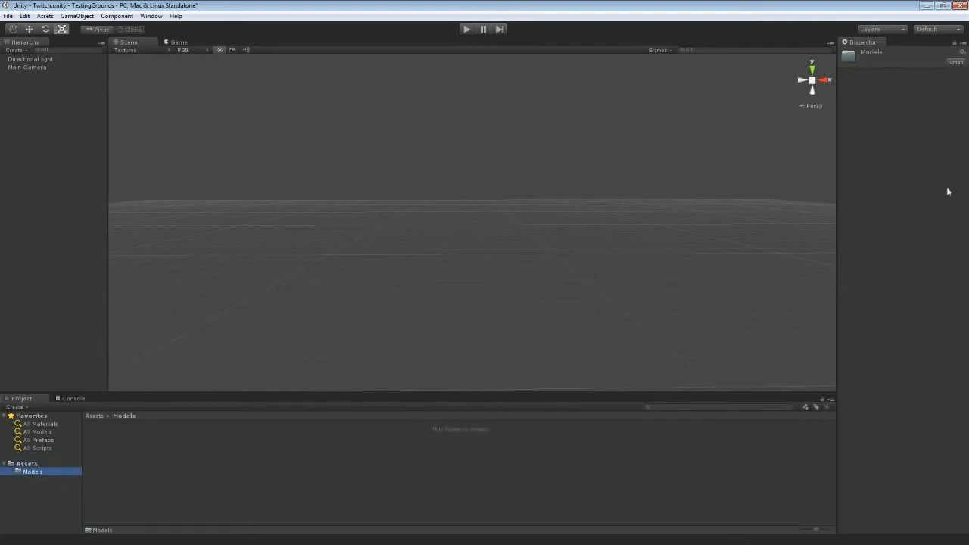
drag(968, 45, 874, 78)
click(919, 162)
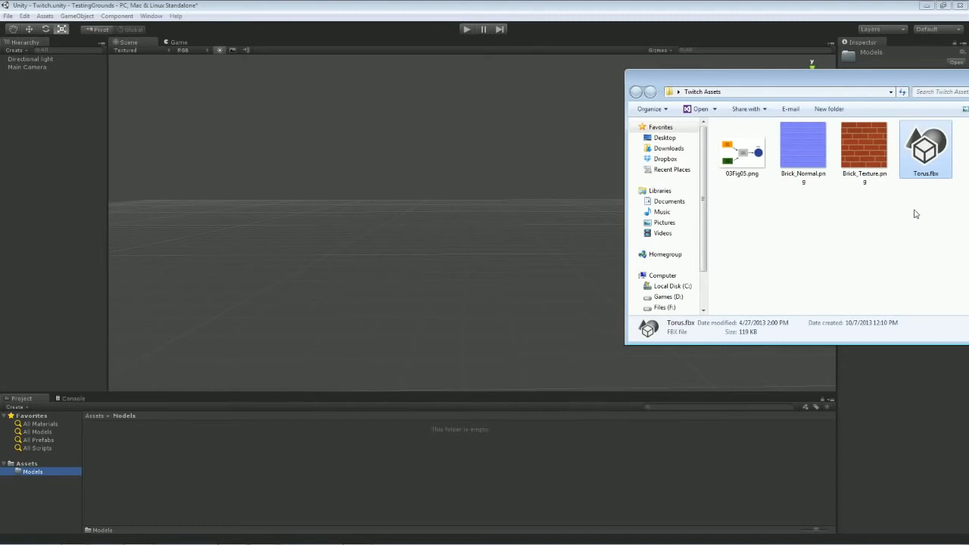
drag(925, 149, 289, 430)
drag(147, 459, 147, 459)
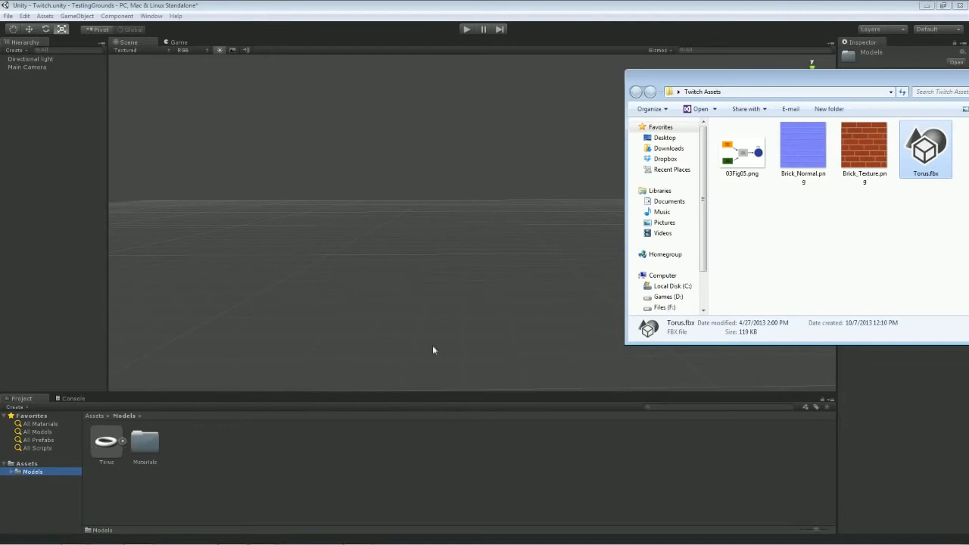
Examine the imported torus's import settings and the material that came with it in the Materials folder
drag(732, 81, 968, 27)
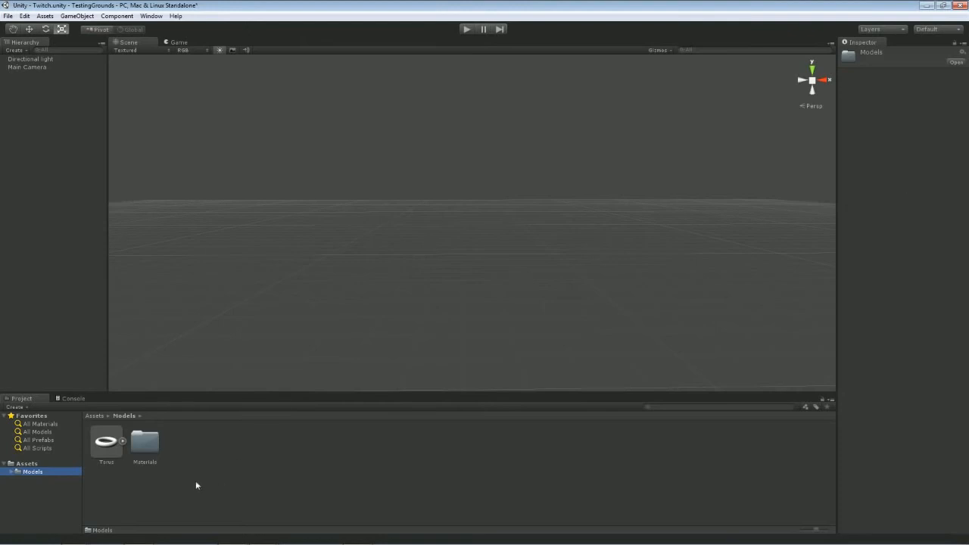
click(162, 483)
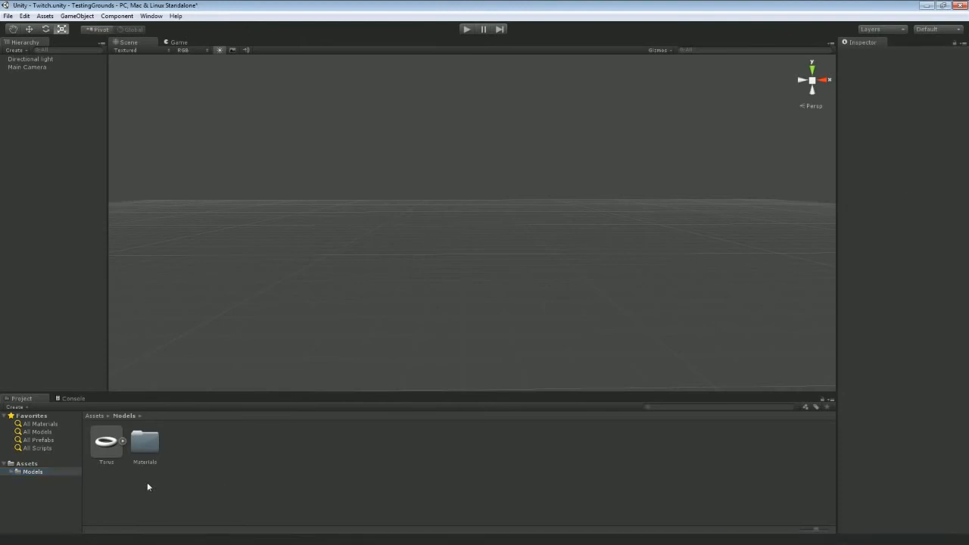
click(112, 440)
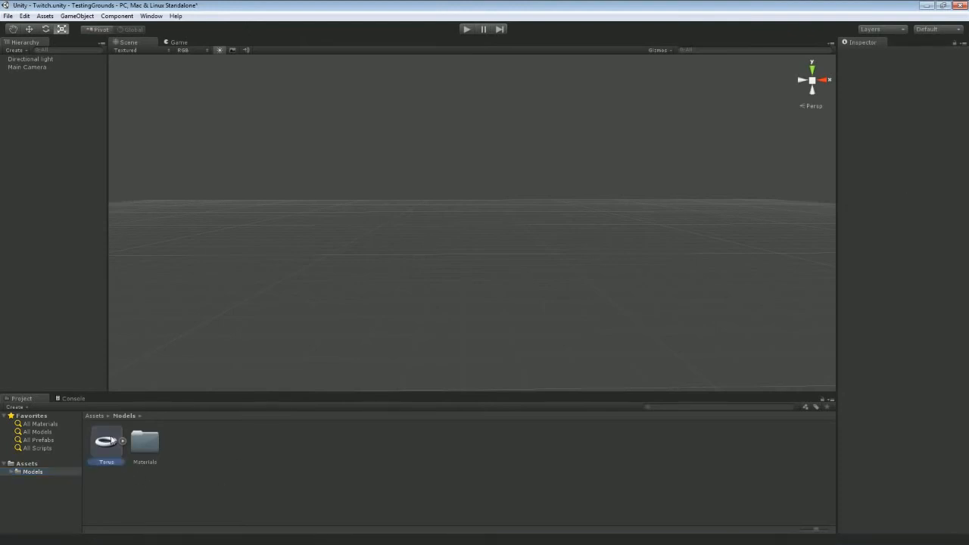
click(145, 442)
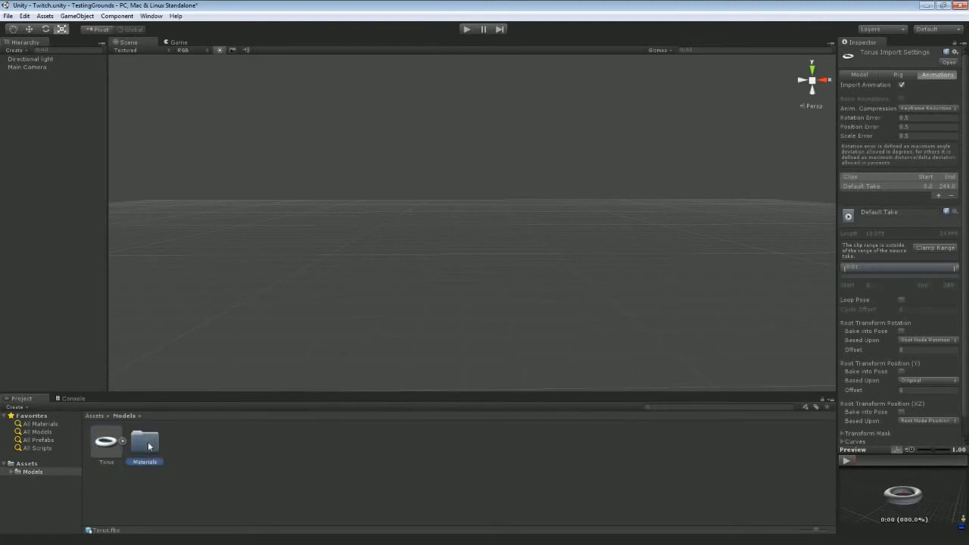
click(152, 495)
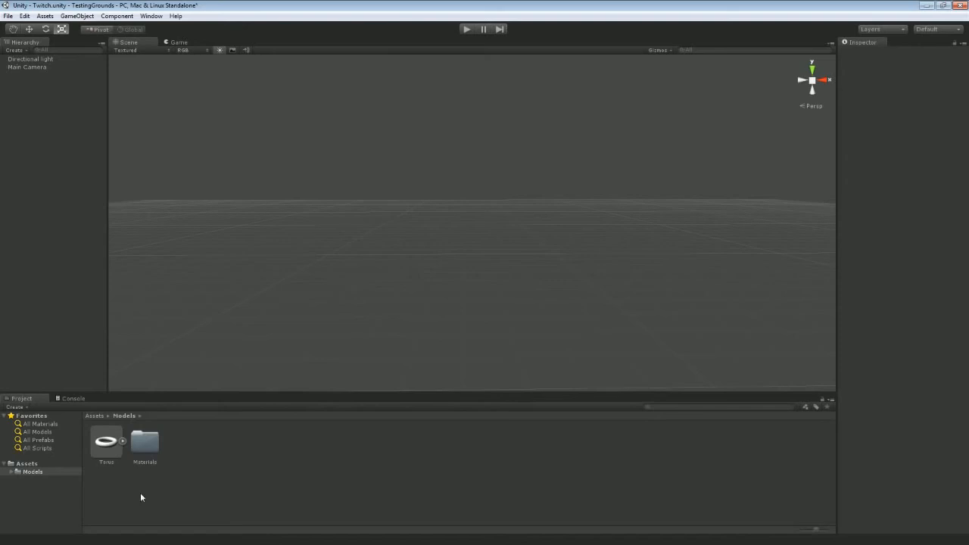
click(106, 446)
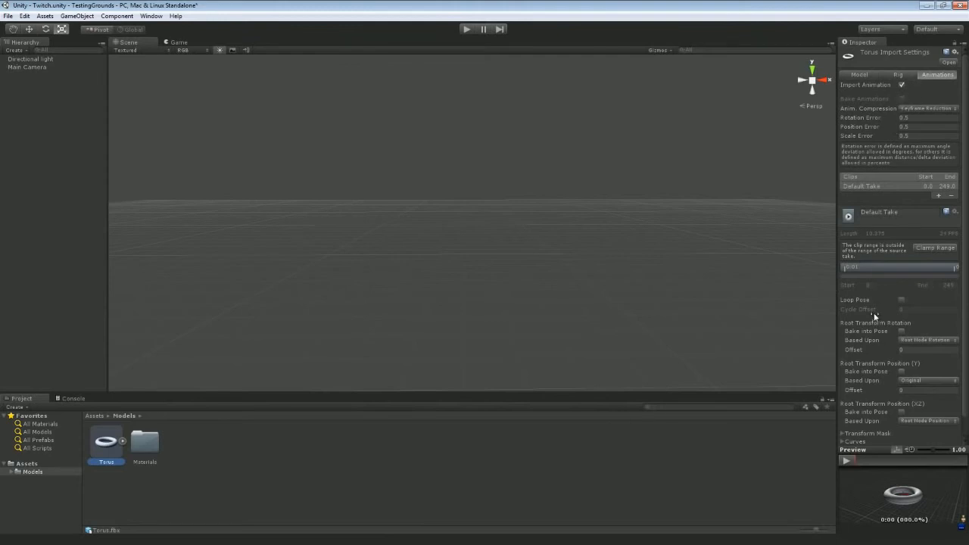
click(150, 446)
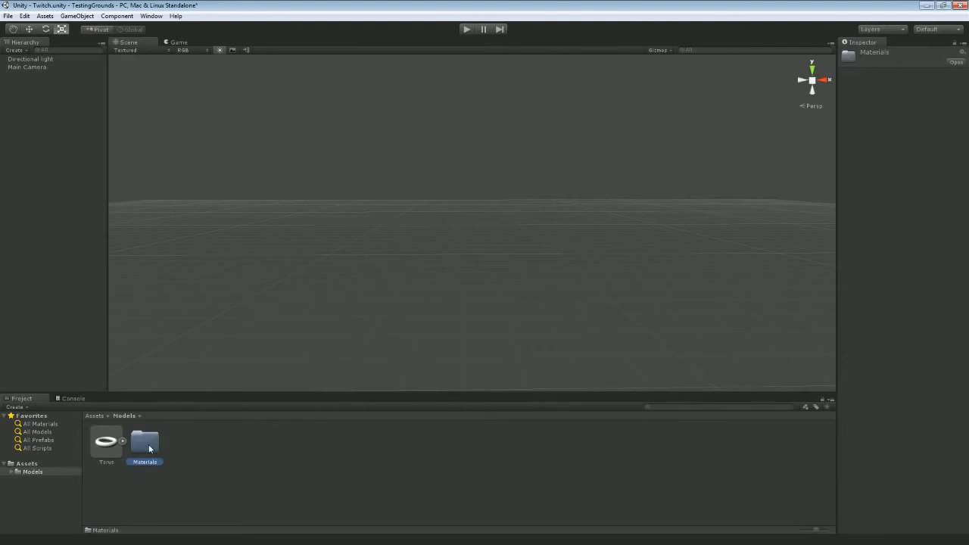
double_click(148, 445)
click(107, 446)
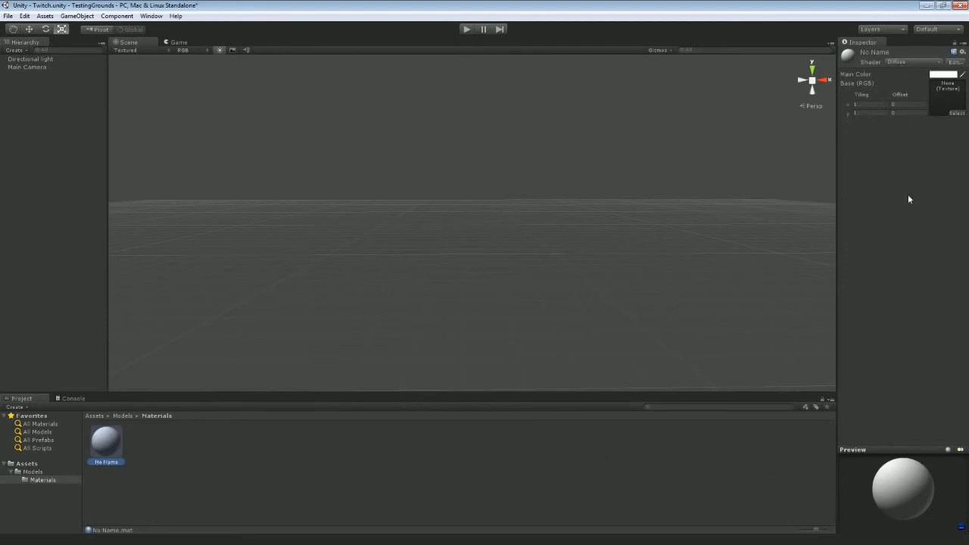
click(21, 472)
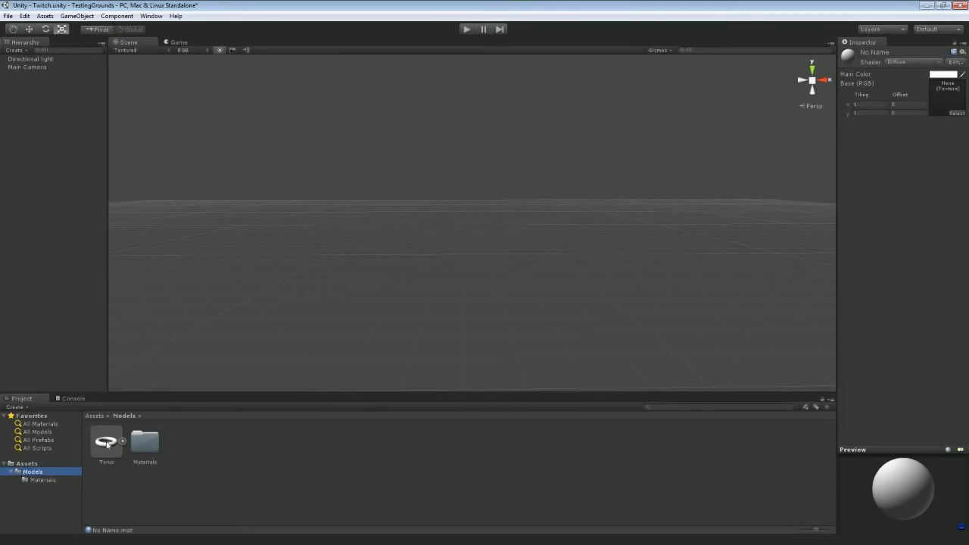
Place an instance of the Torus model from the Models folder into the scene
click(107, 444)
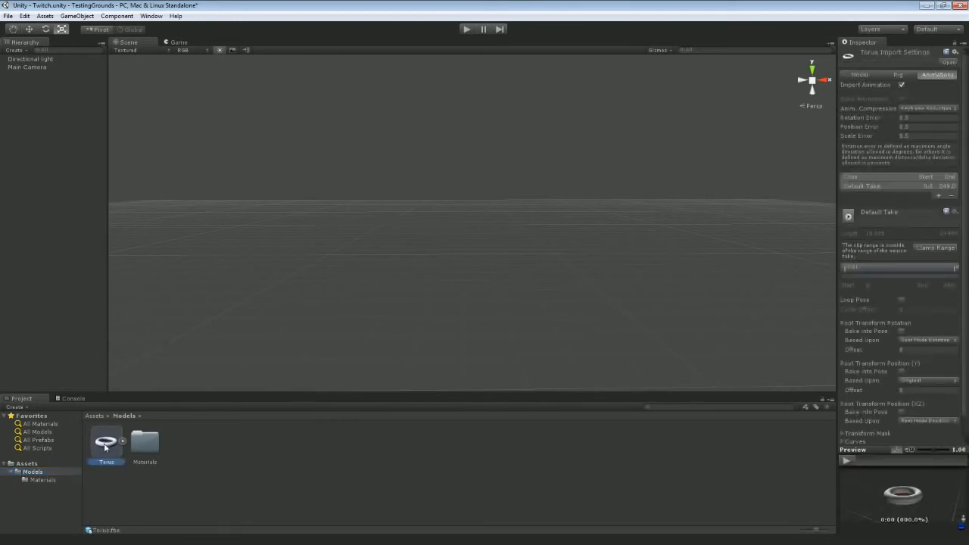
drag(104, 444, 289, 355)
drag(370, 334, 371, 335)
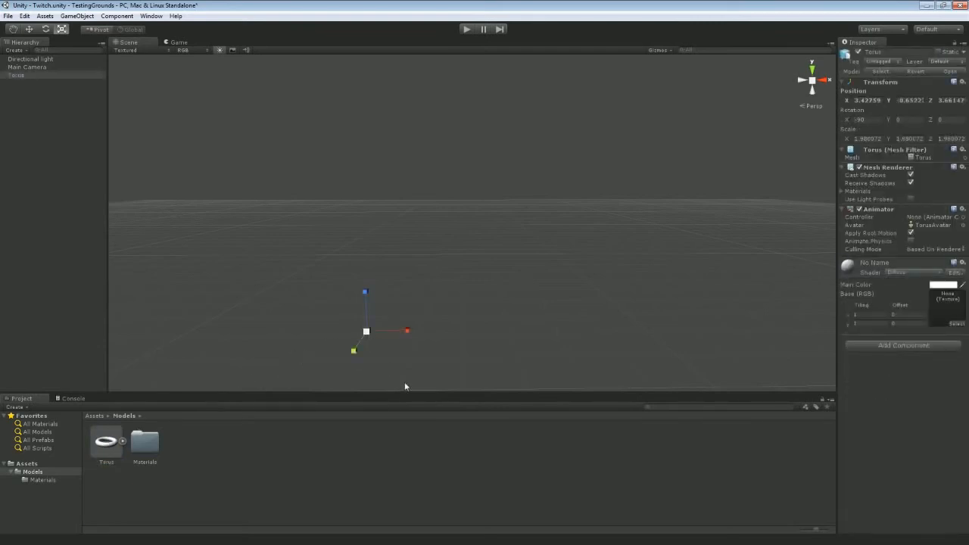
alt+drag(401, 359, 231, 245)
key(q)
scroll(305, 207, up, 4)
alt+drag(311, 187, 393, 196)
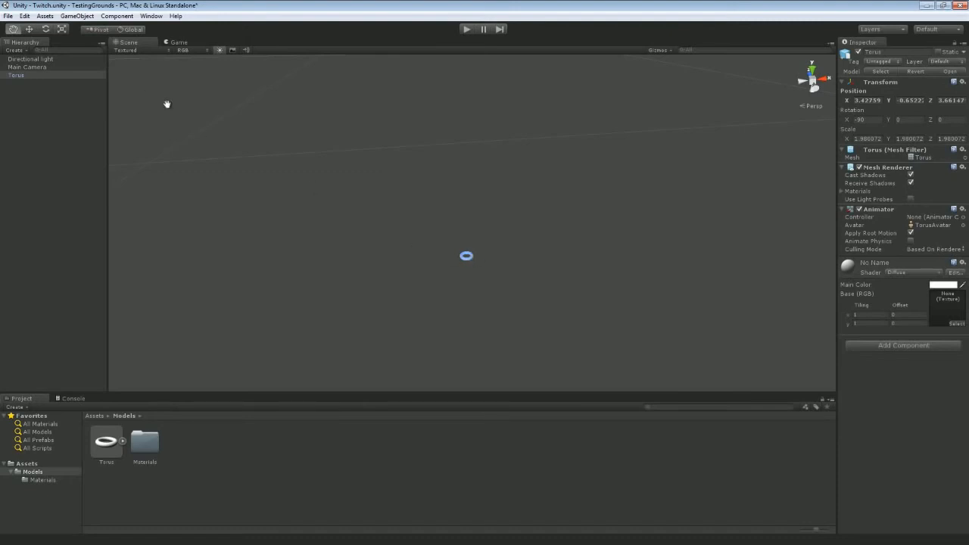
Stretch the placed torus along its X, Y and Z axes until it is many times larger
key(r)
drag(506, 254, 600, 243)
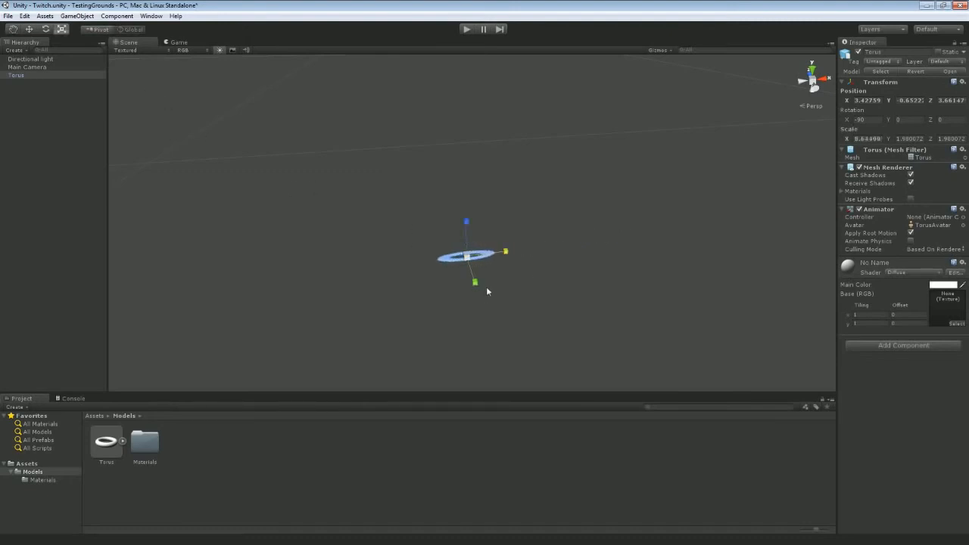
drag(475, 281, 496, 349)
drag(467, 220, 456, 144)
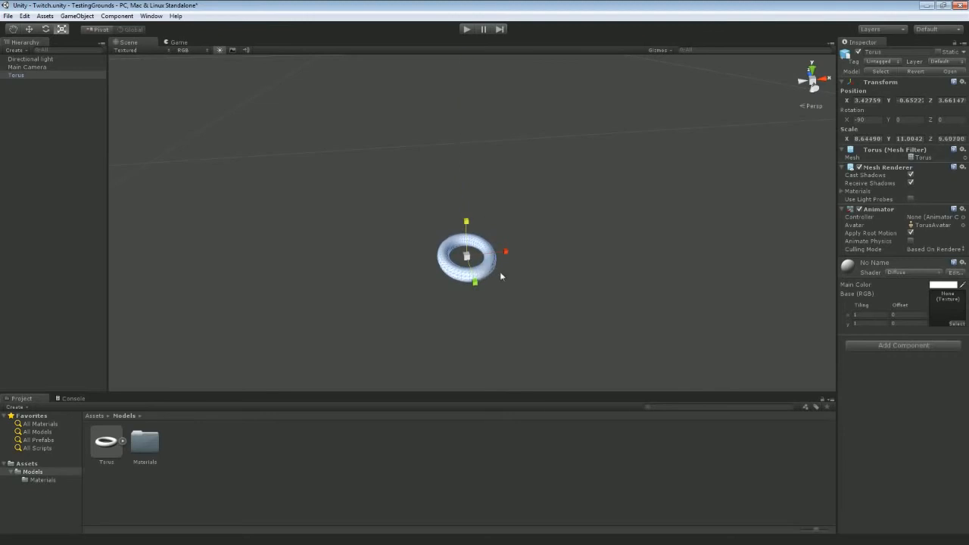
drag(506, 251, 583, 242)
drag(472, 284, 468, 207)
right_drag(434, 196, 231, 171)
key(s)
Delete the scaled torus instance from the scene
right_click(14, 77)
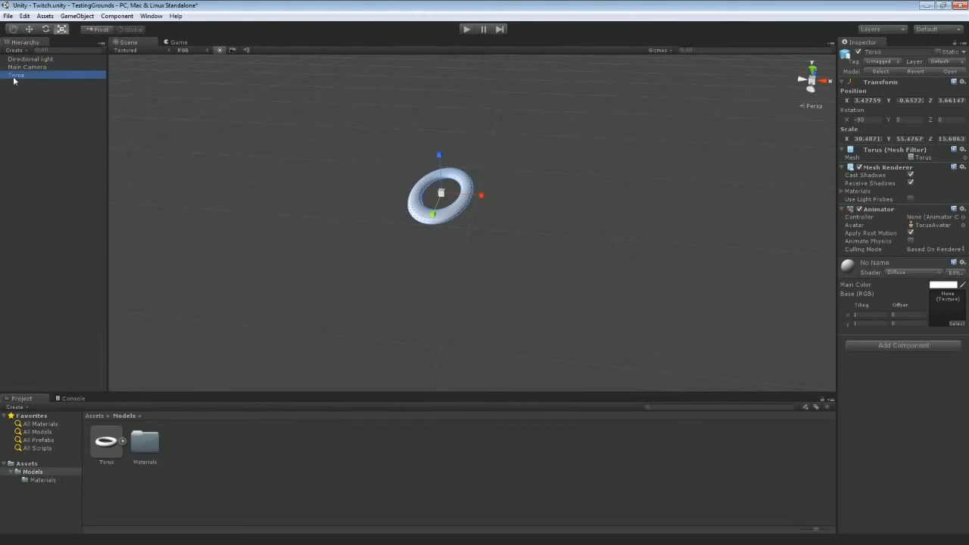
click(41, 133)
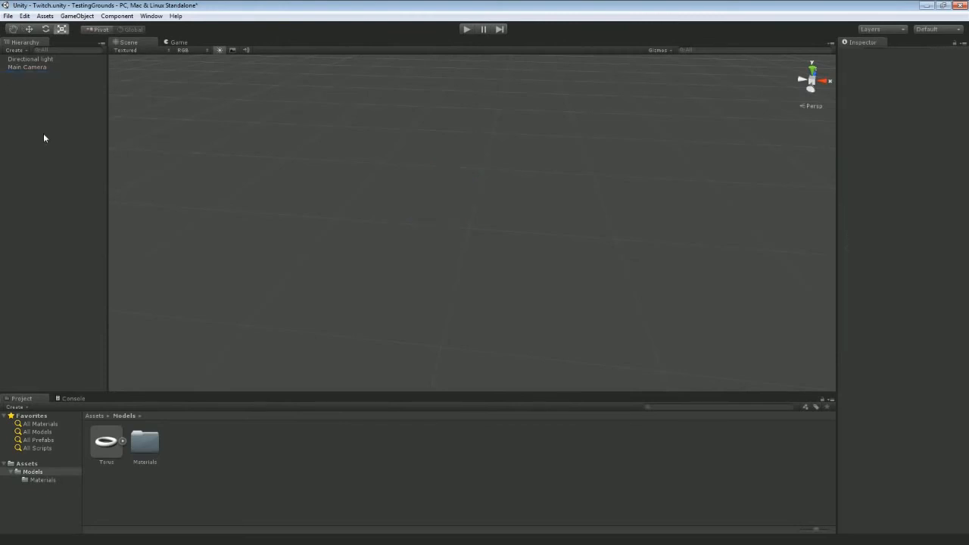
right_drag(160, 210, 305, 149)
Disable Import Animation in the Torus model's import settings and apply the change
click(107, 441)
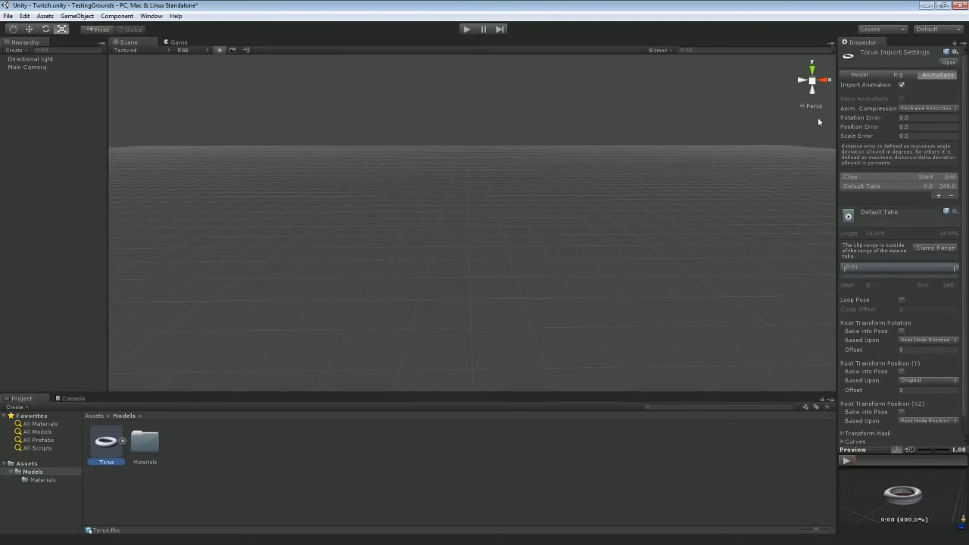
click(900, 85)
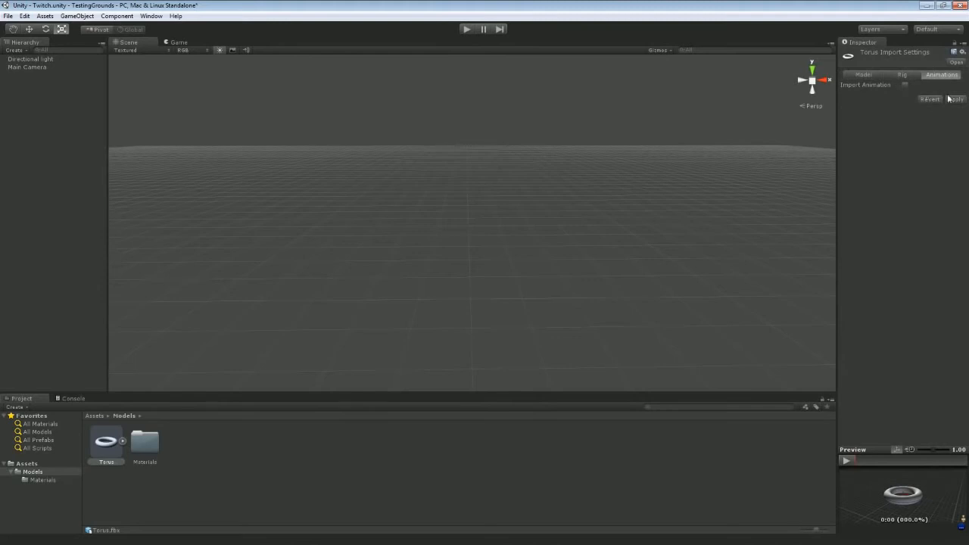
click(952, 99)
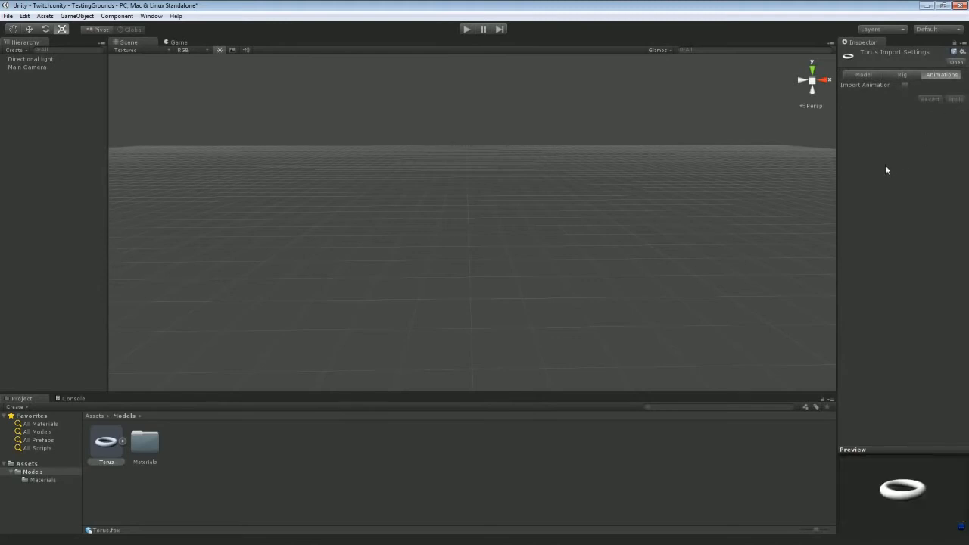
Set the Torus model's import Scale Factor to 1 and apply it
click(902, 74)
click(867, 75)
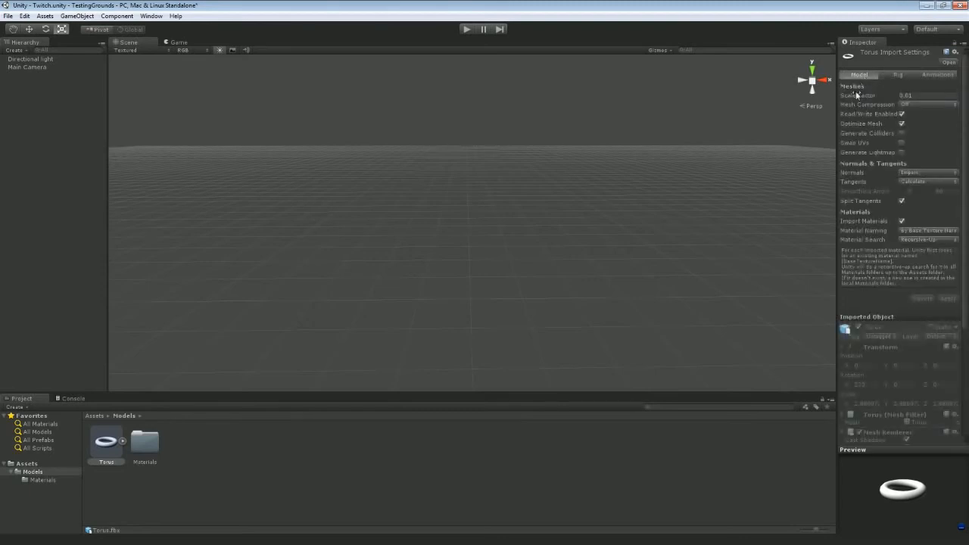
click(919, 96)
text(1)
click(946, 299)
Place the Torus model in the scene and raise it to a Y position of about 0.56
drag(109, 440, 383, 292)
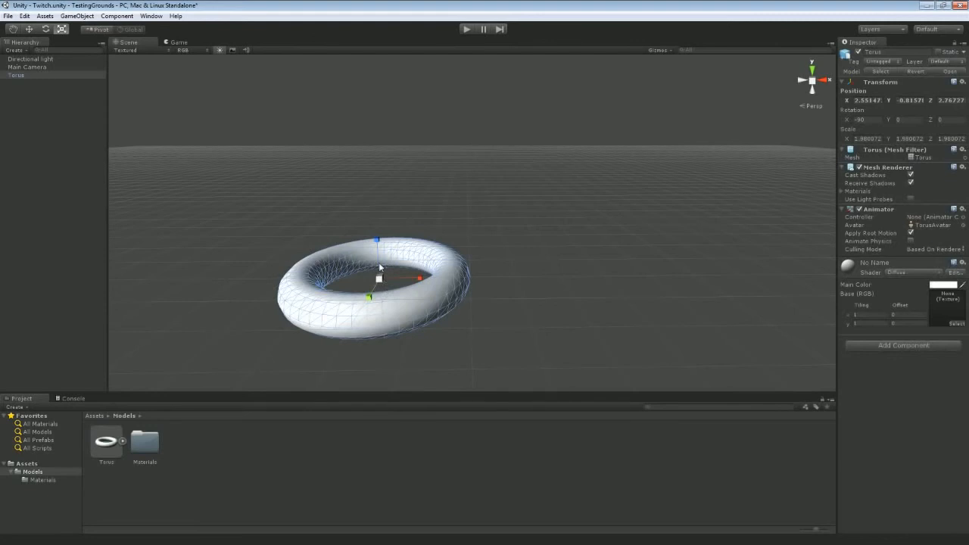
key(w)
drag(372, 242, 375, 194)
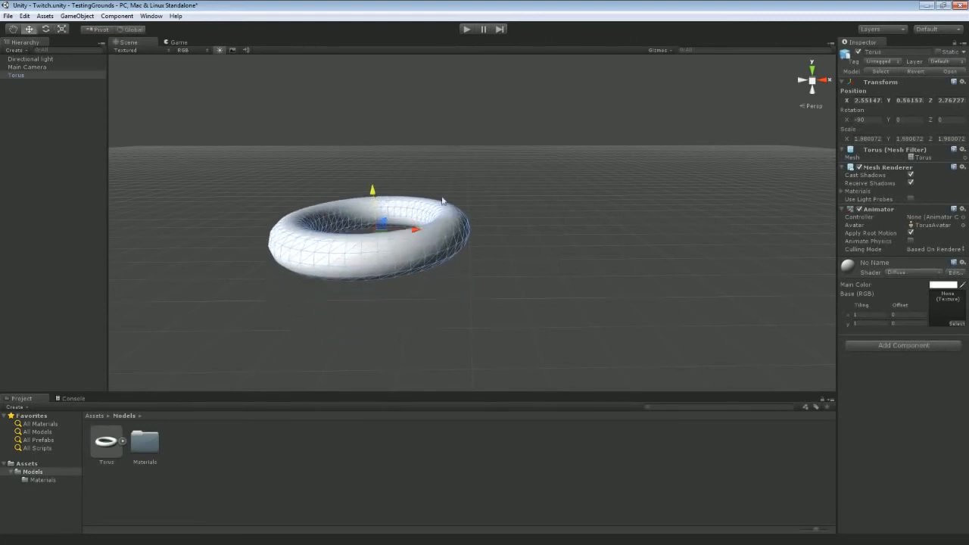
right_drag(529, 186, 507, 227)
key(w)
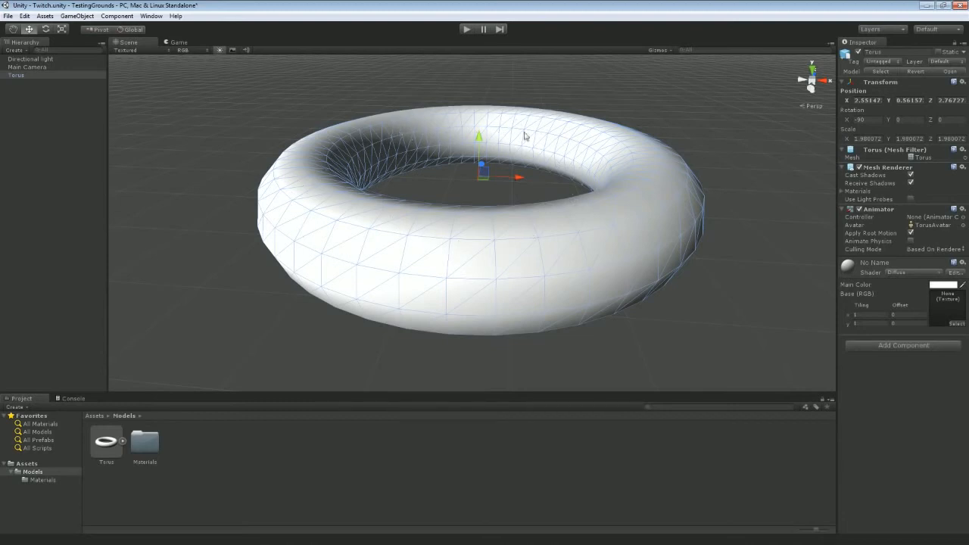
alt+drag(238, 244, 216, 264)
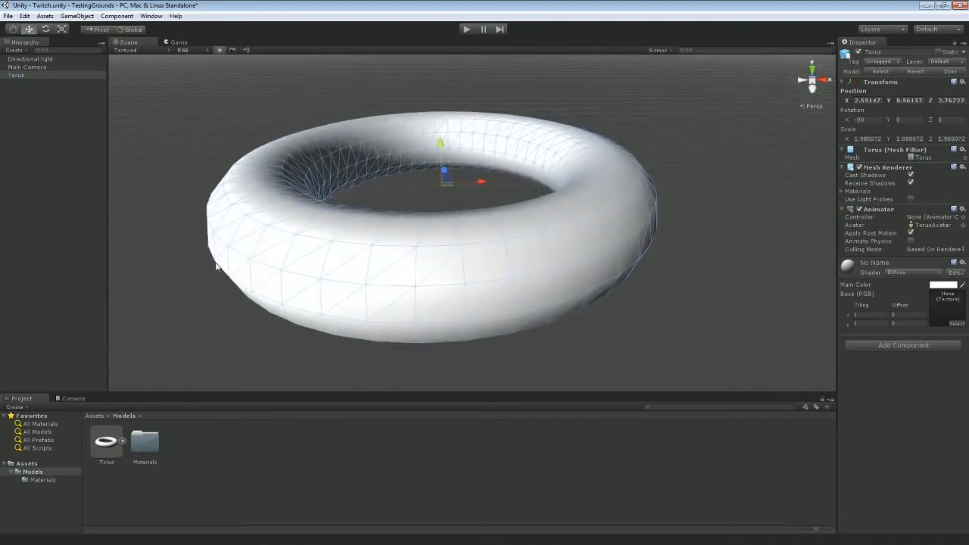
Remove the Animator component from the torus in the scene
click(115, 239)
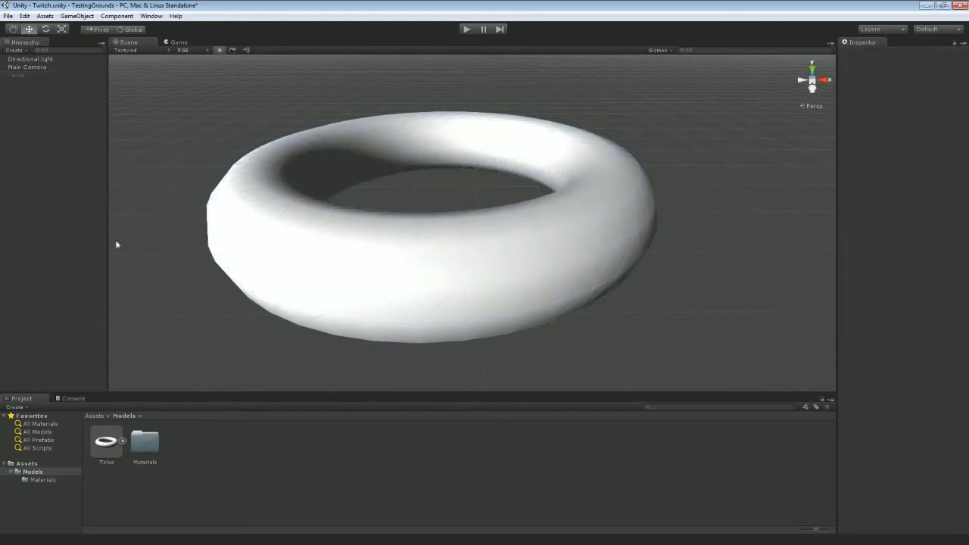
click(310, 264)
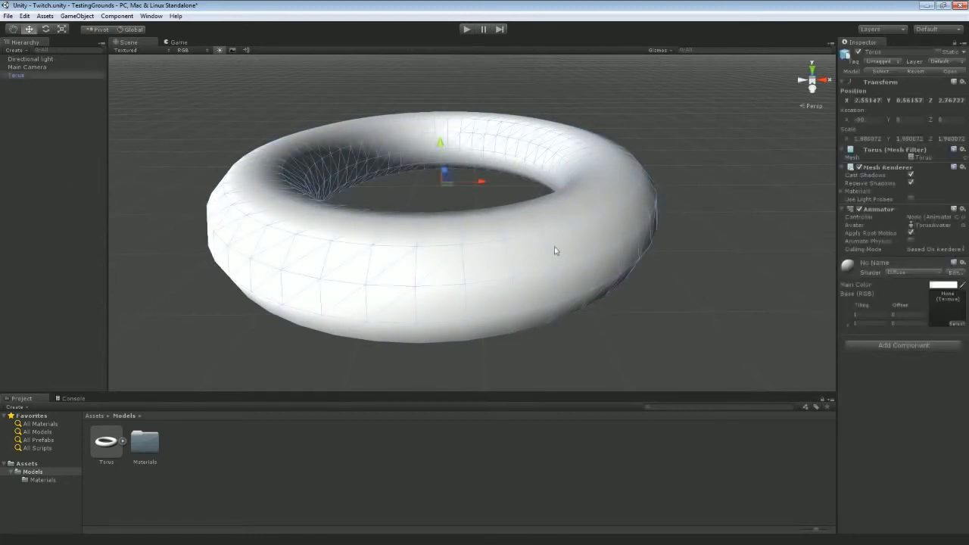
click(104, 443)
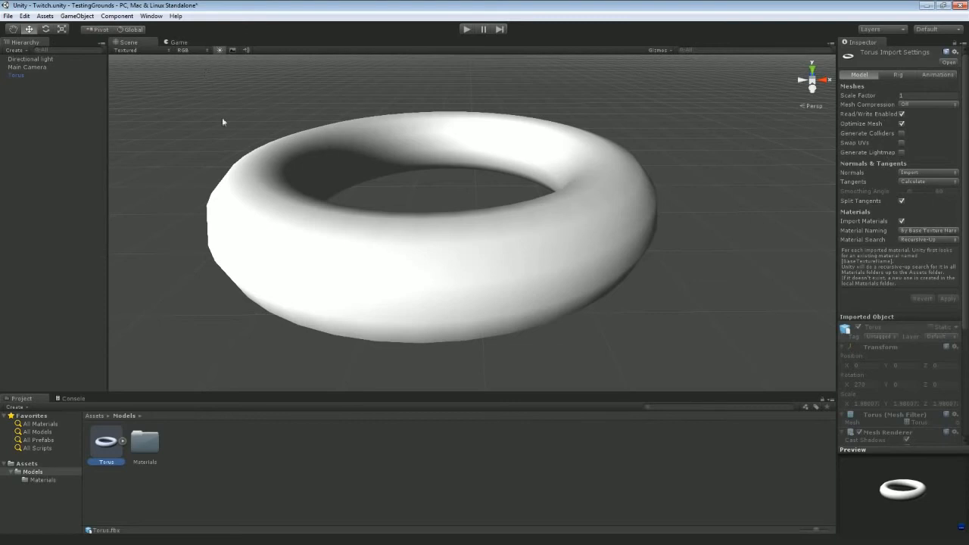
click(310, 245)
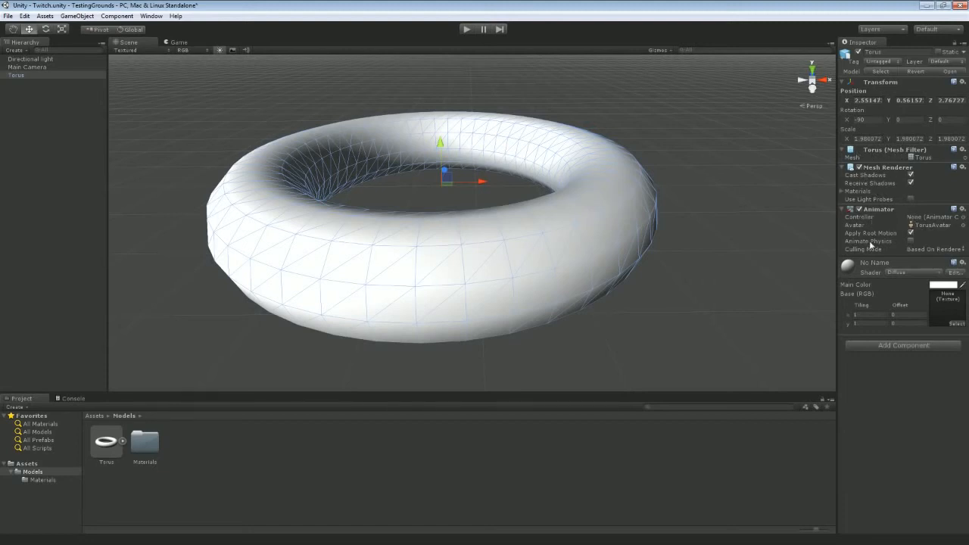
right_click(883, 209)
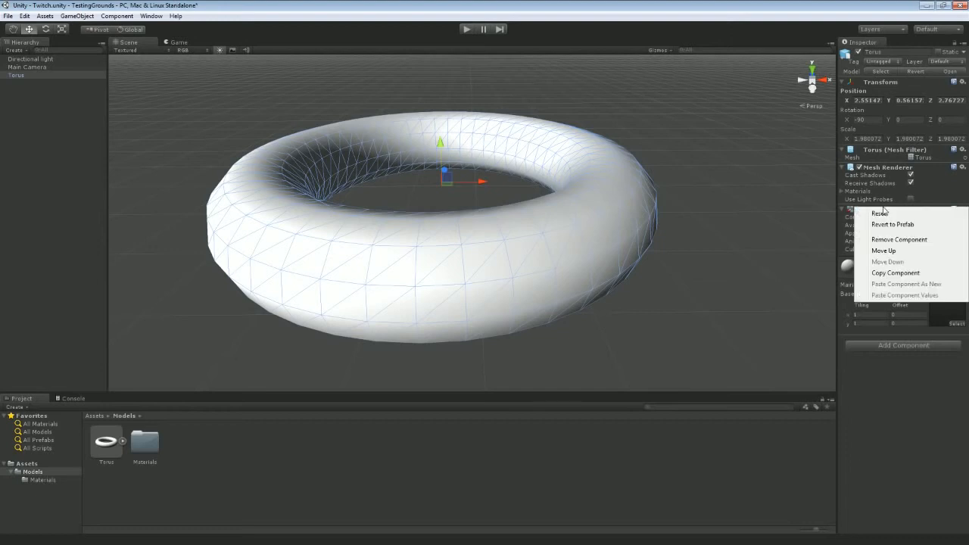
click(899, 239)
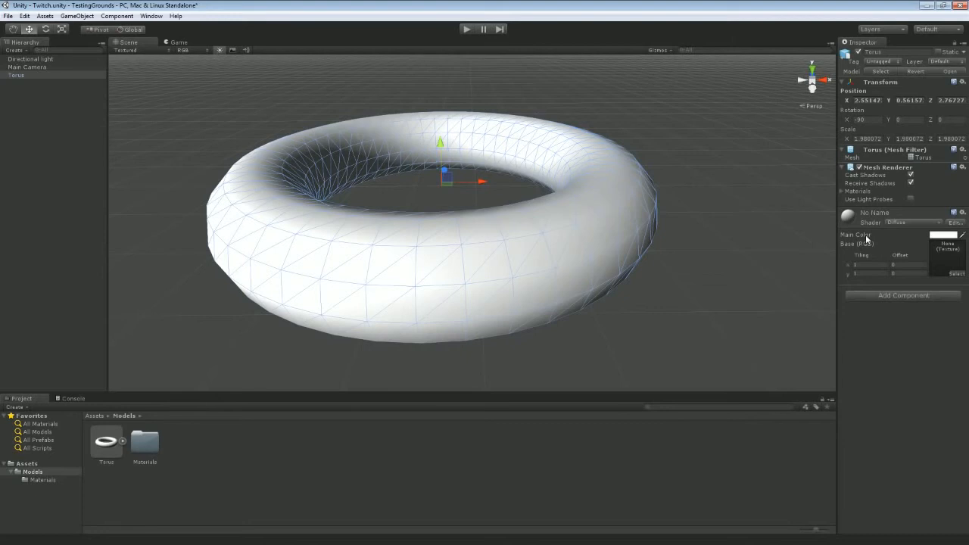
Set the Torus model's import Scale Factor to 0.1, apply it, and select the torus in the scene
click(105, 443)
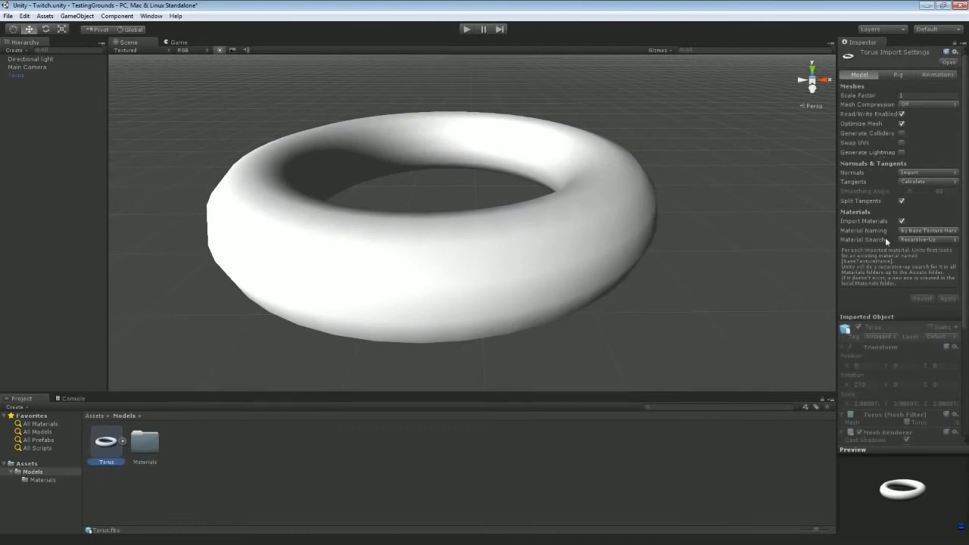
click(492, 265)
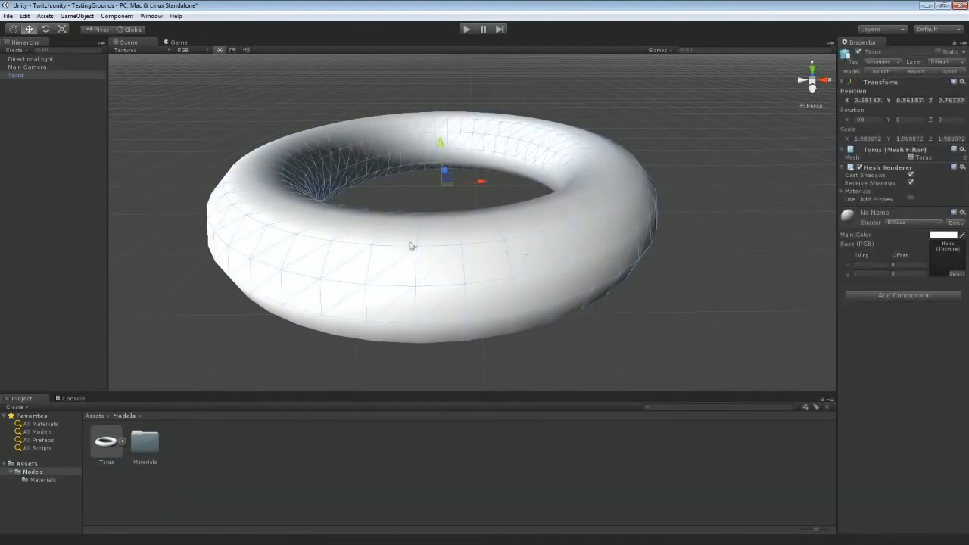
click(116, 447)
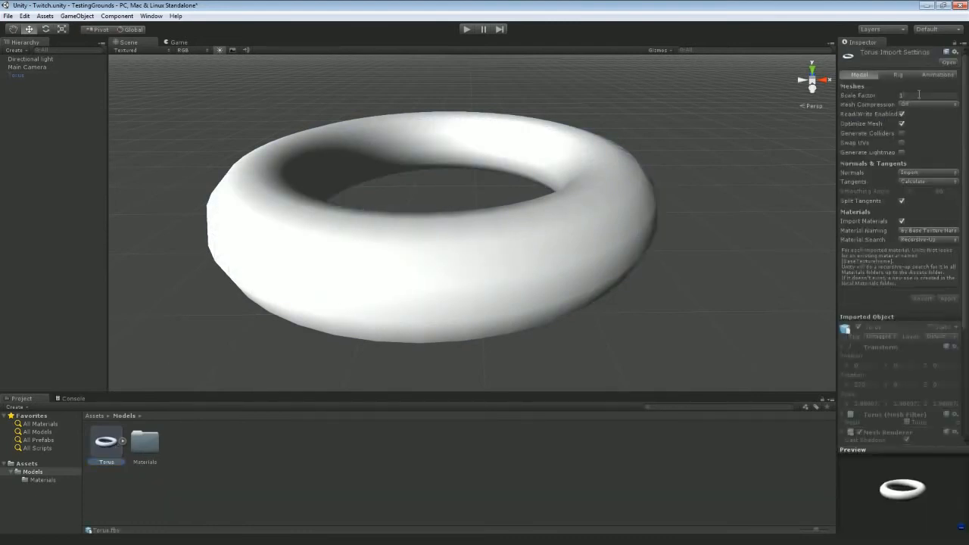
text(0.1)
click(953, 301)
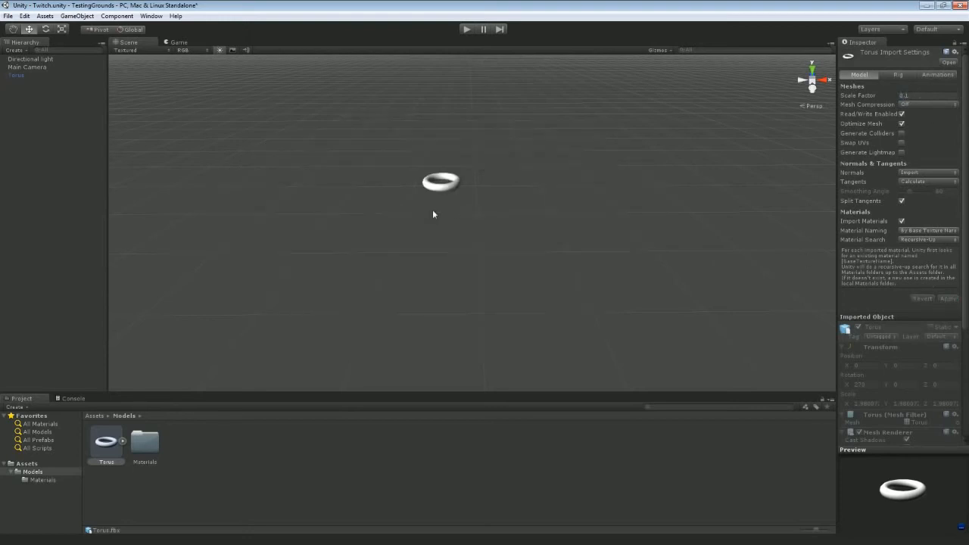
click(440, 187)
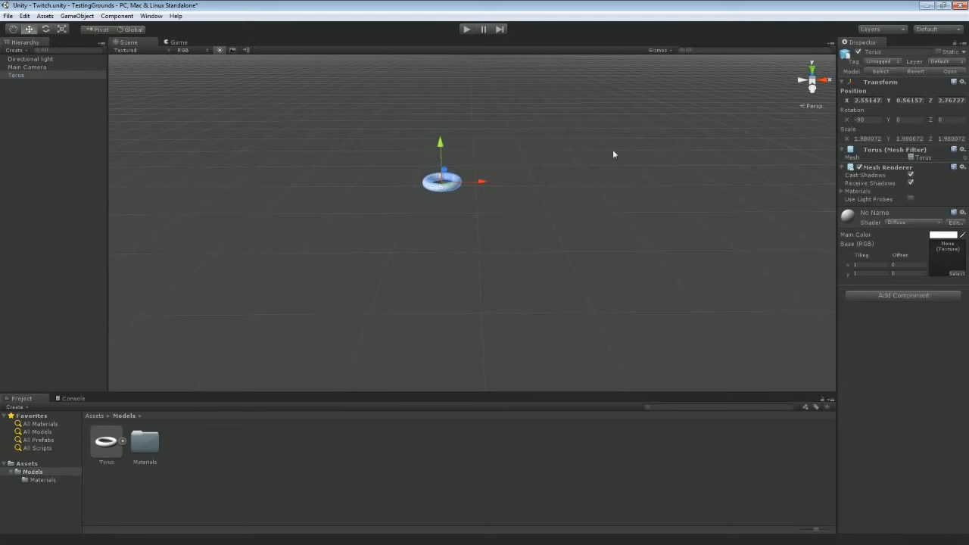
Clear the torus's X scale and delete the Torus object from the scene
click(867, 138)
key(BackSpace)
click(12, 75)
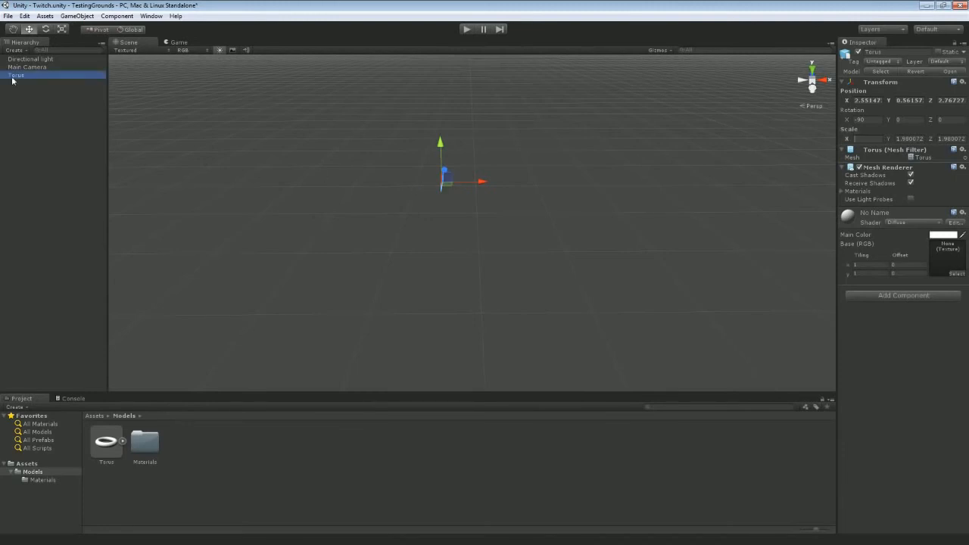
right_click(12, 76)
click(52, 132)
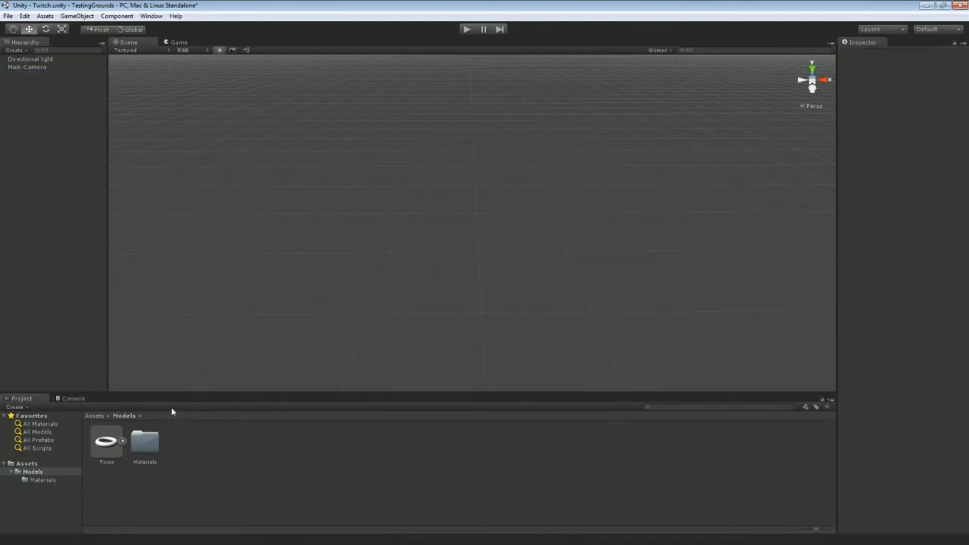
Set the Torus model asset's import Scale Factor to 1 and apply the change
click(105, 443)
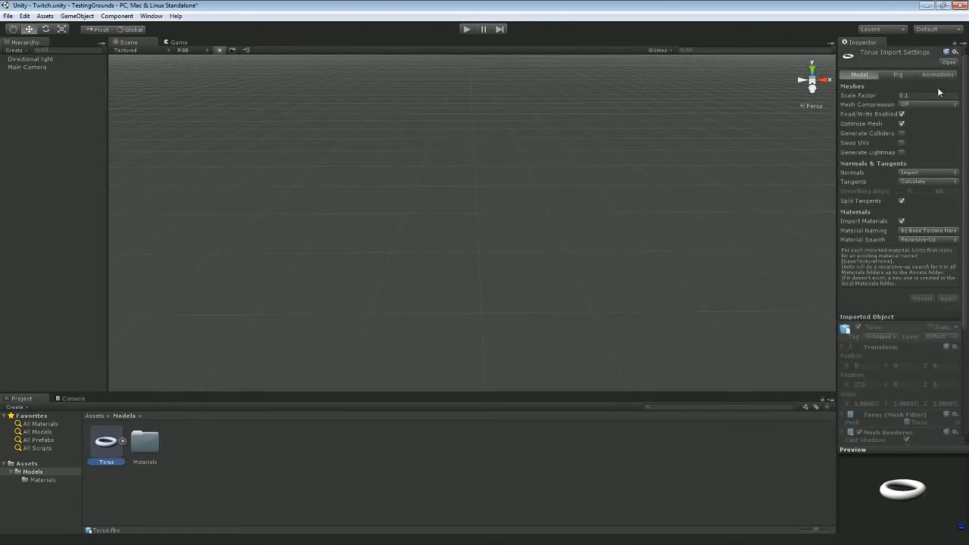
click(904, 95)
text(1)
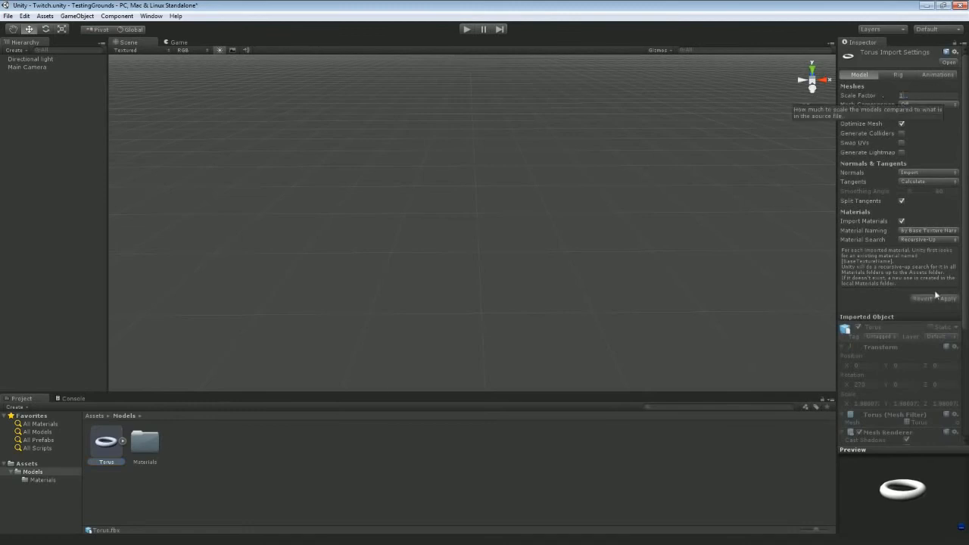
click(946, 298)
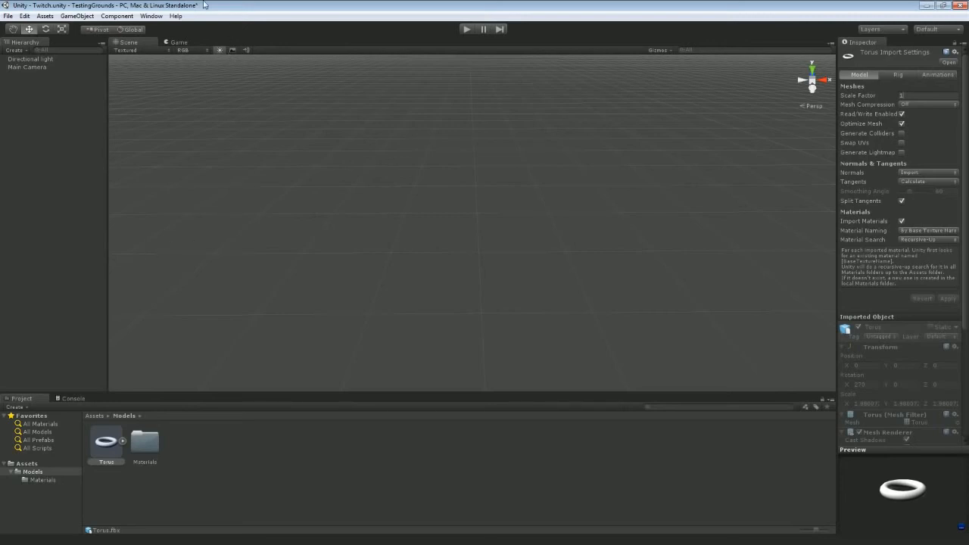
Open the Asset Store and search it for "robot"
click(146, 17)
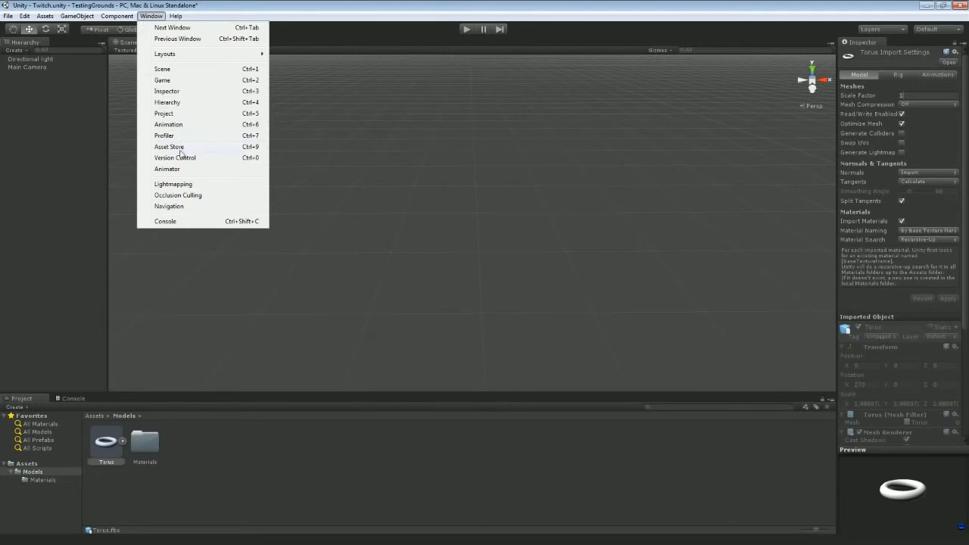
click(239, 149)
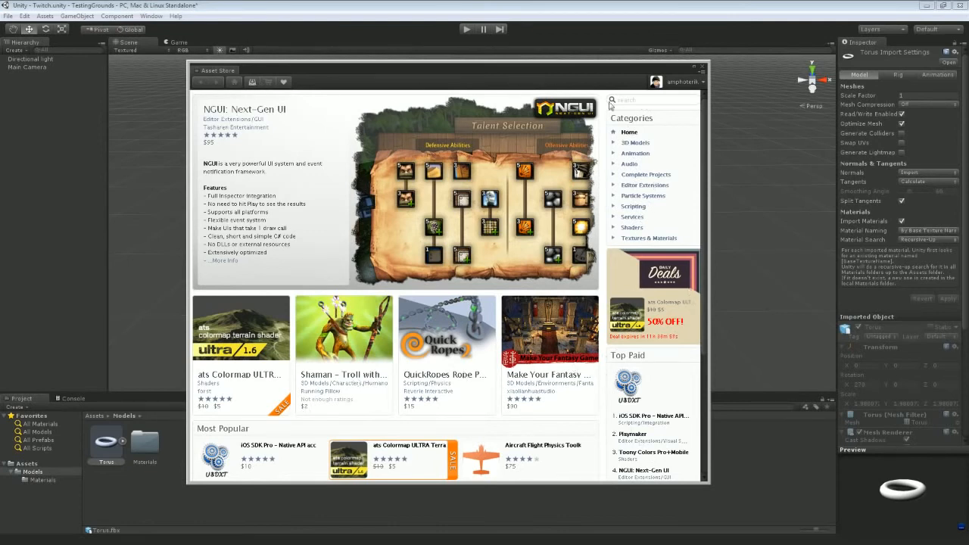
click(640, 99)
text(robot)
key(Return)
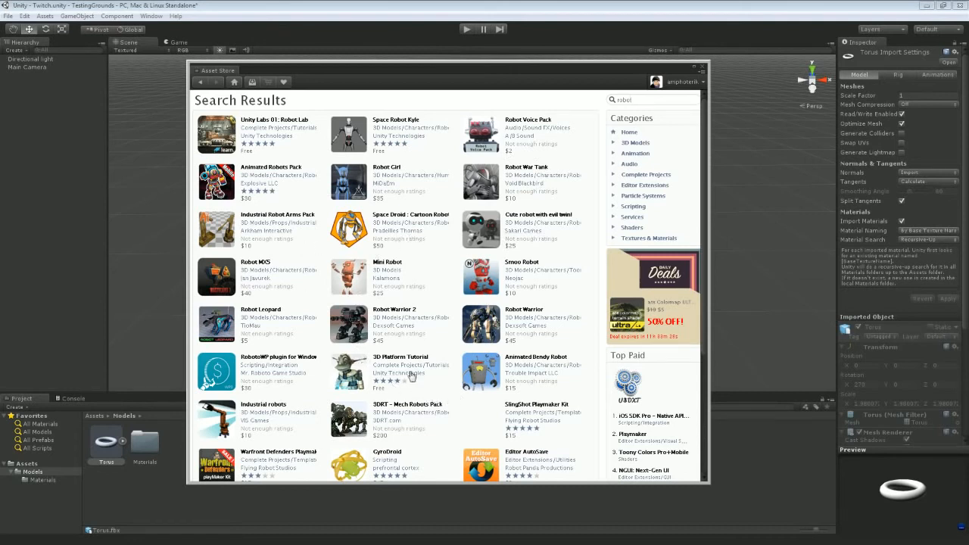
Import the free Space Robot Kyle package into the project and close the Asset Store
click(393, 125)
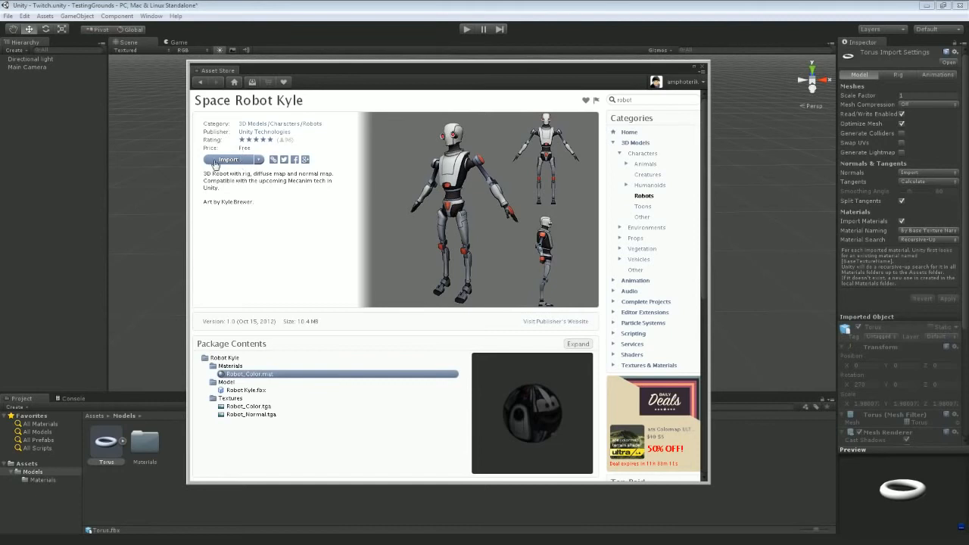
click(259, 160)
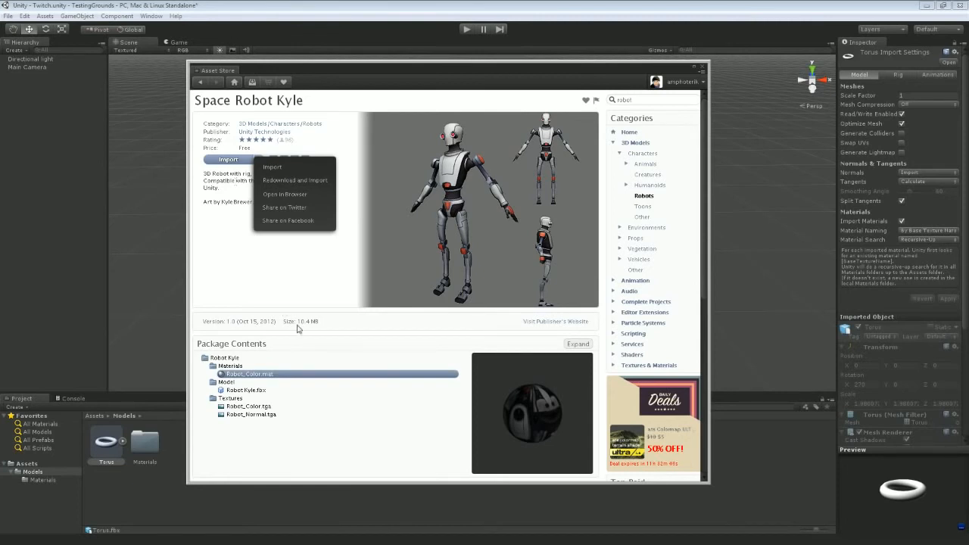
click(273, 168)
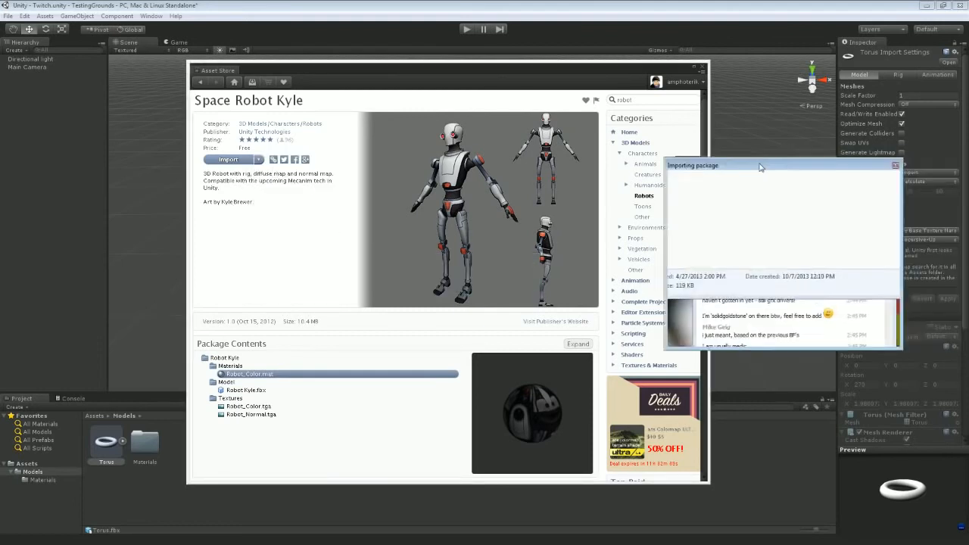
drag(772, 225, 575, 218)
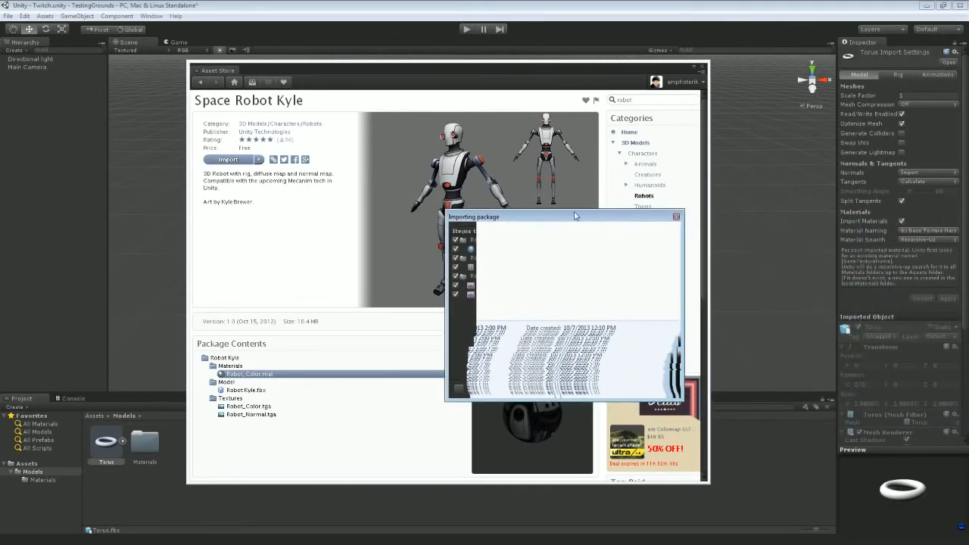
drag(478, 218, 968, 212)
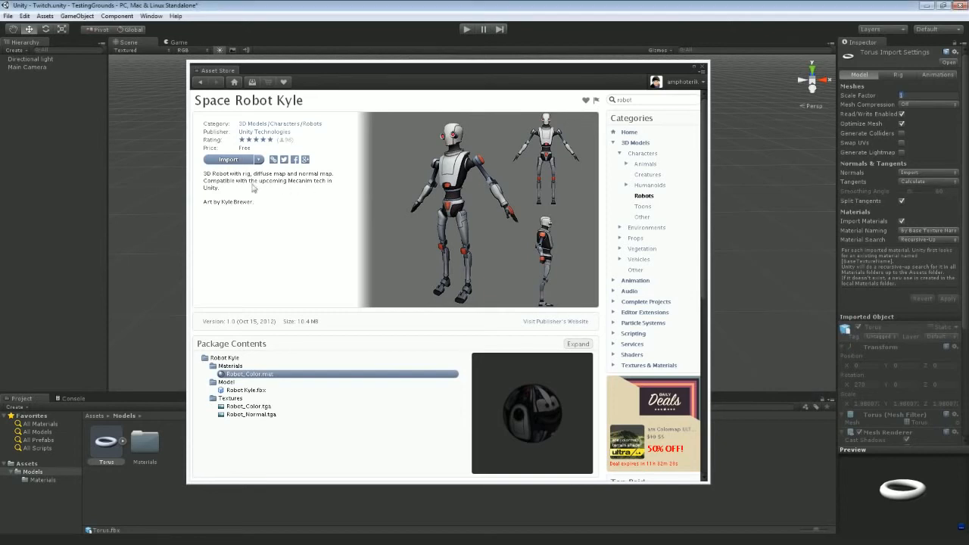
click(227, 160)
click(240, 162)
click(703, 65)
Examine the contents of the imported Robot Kyle folder's Materials, Model and Textures subfolders
right_drag(484, 310, 470, 227)
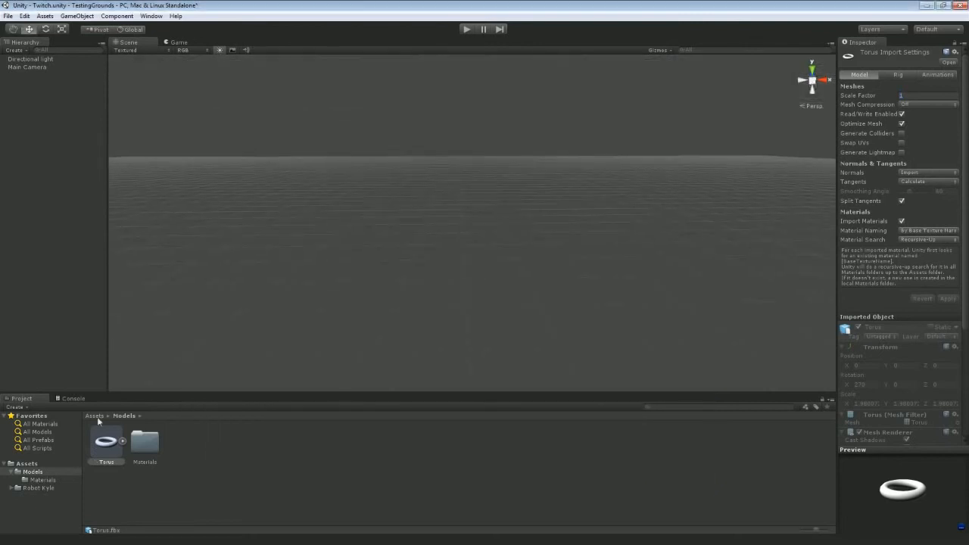
click(20, 490)
drag(19, 464, 19, 492)
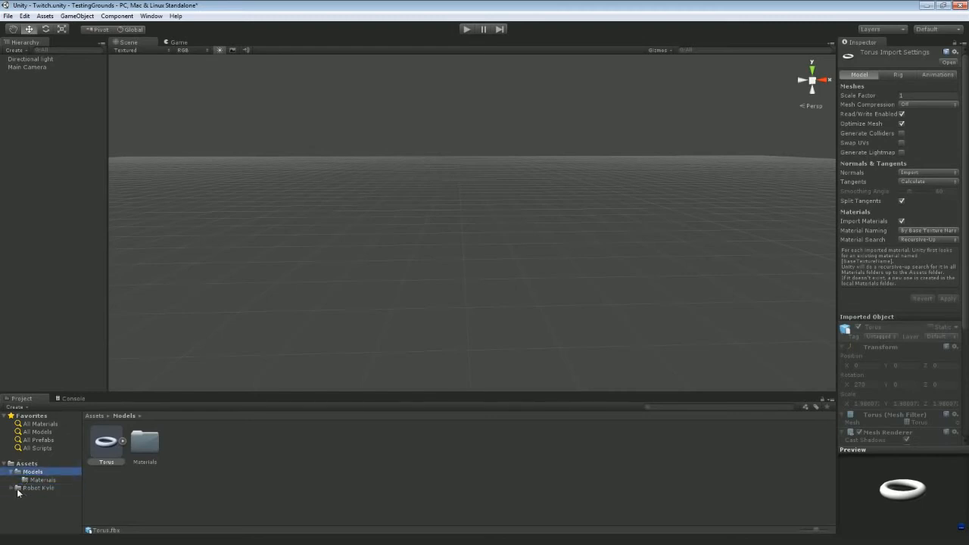
click(17, 490)
click(12, 488)
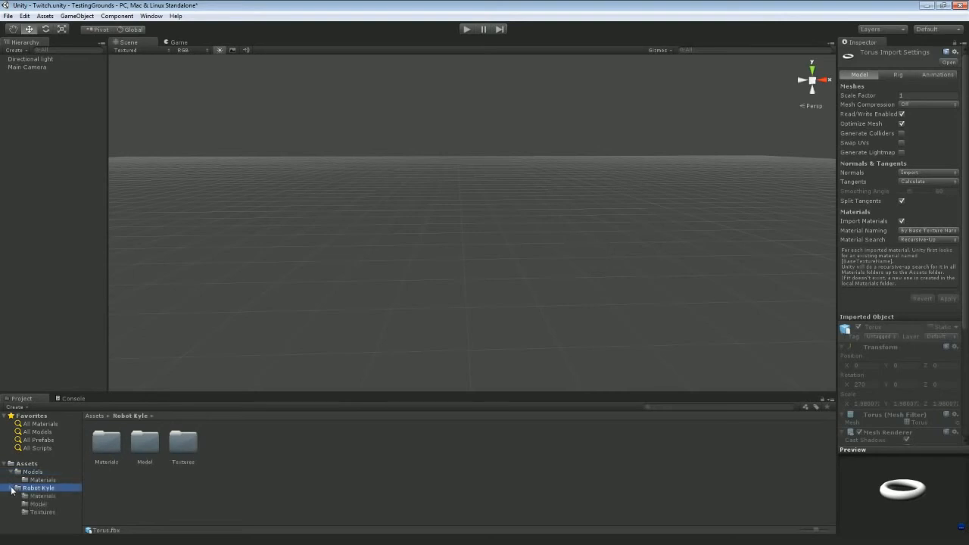
click(42, 496)
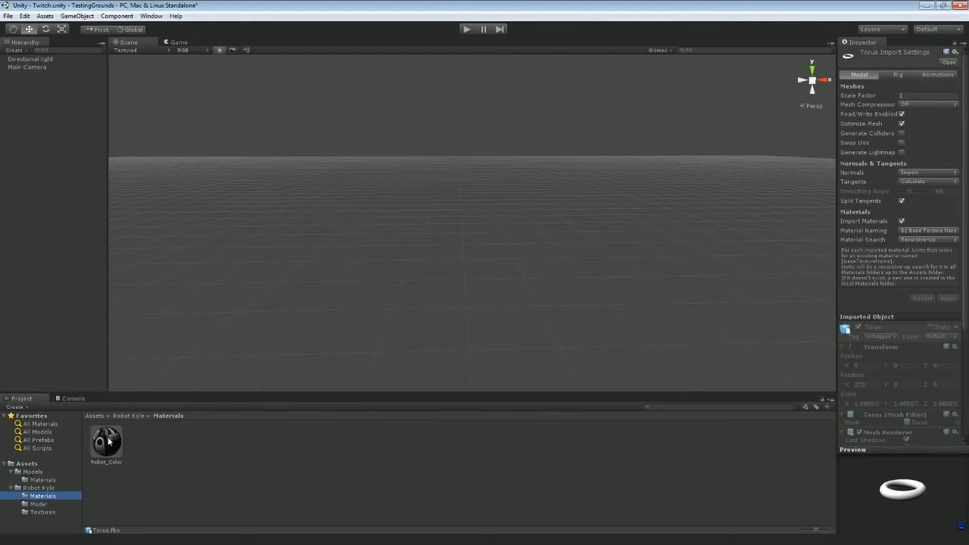
click(38, 503)
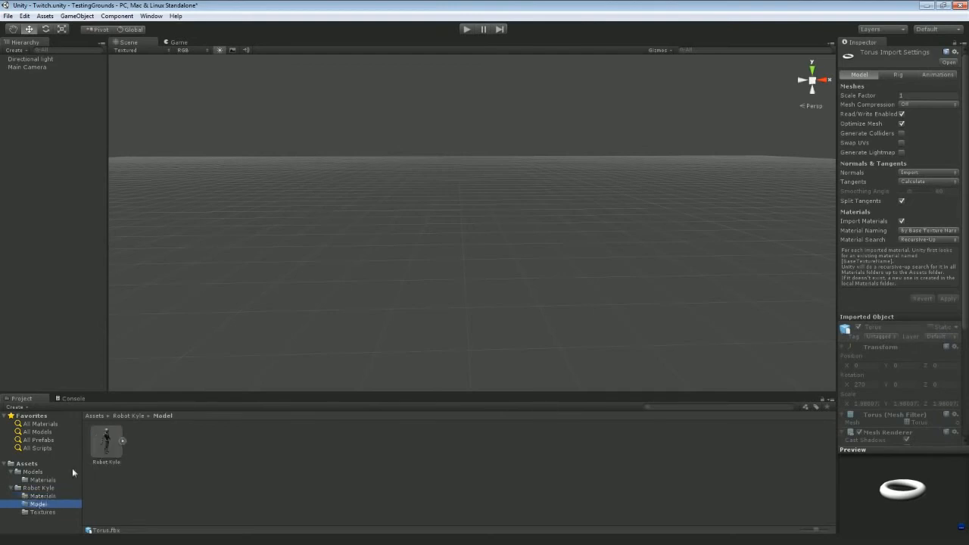
click(50, 512)
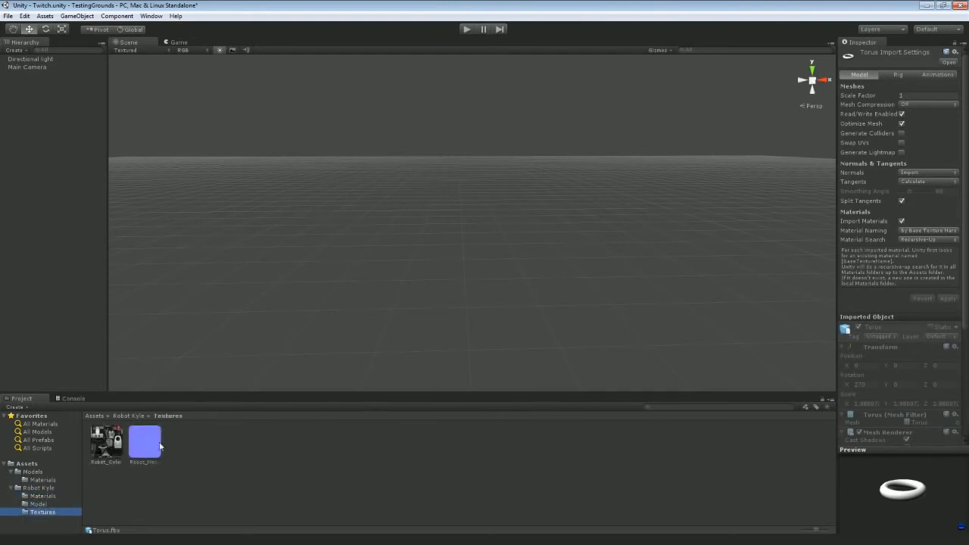
Place the Robot Kyle model in the scene and raise it to a Y position of about -0.55
click(35, 504)
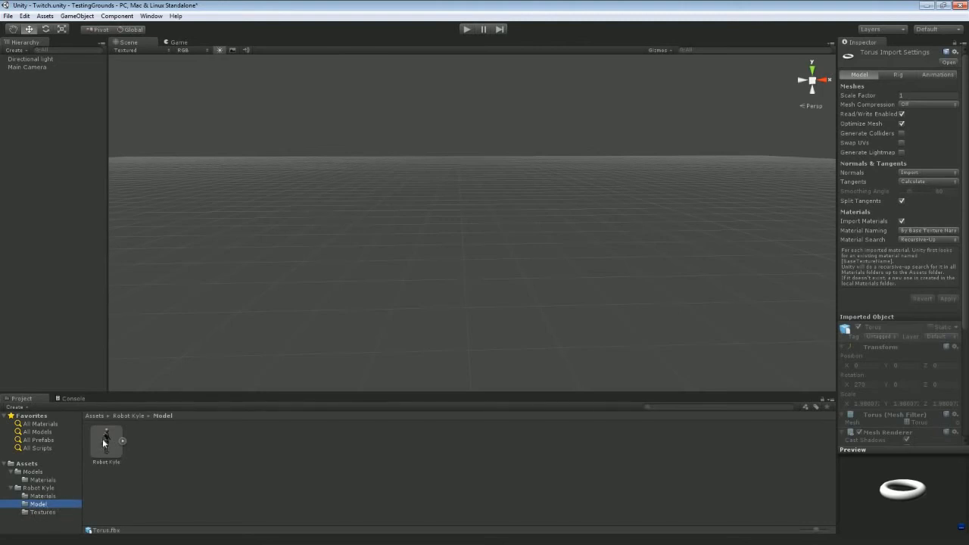
drag(105, 437, 399, 322)
click(450, 254)
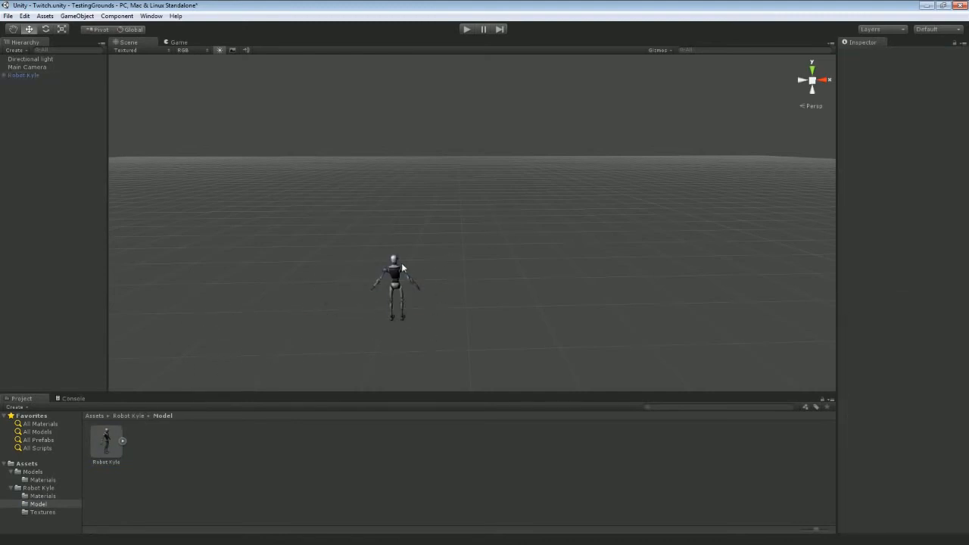
scroll(472, 281, up, 5)
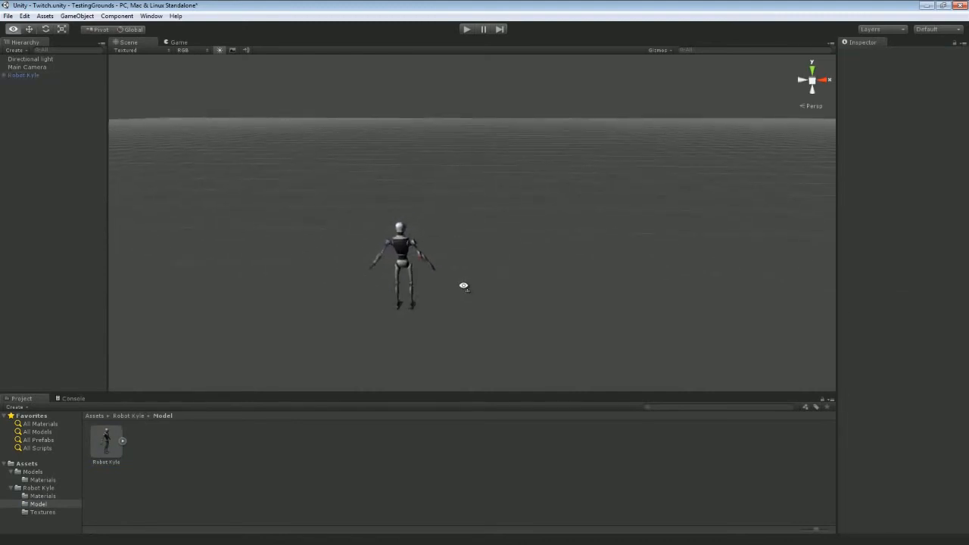
click(414, 262)
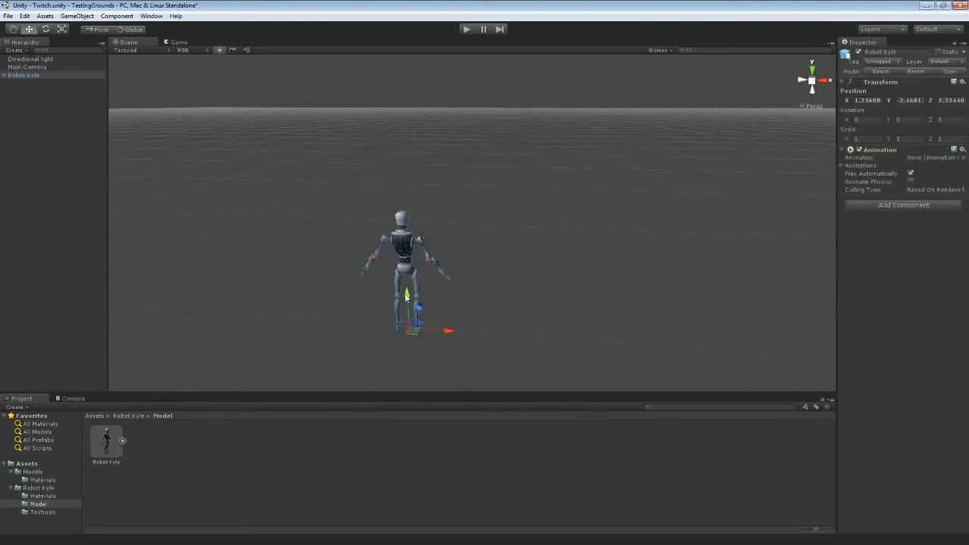
drag(407, 297, 398, 181)
Rotate Robot Kyle about its vertical axis to a Y rotation of about 144 degrees, and deselect it
right_drag(551, 162, 542, 121)
key(w)
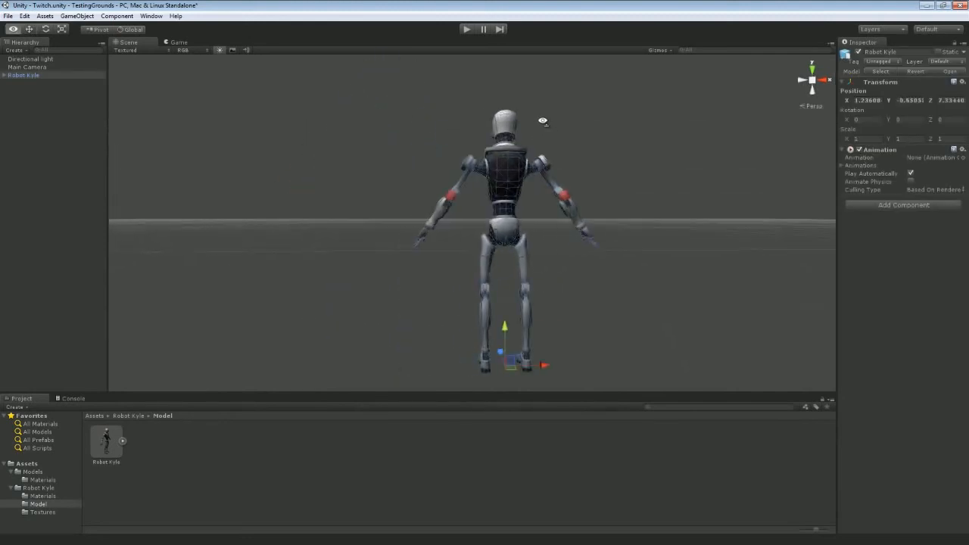
key(e)
drag(524, 382, 352, 346)
key(a)
right_drag(352, 346, 371, 233)
key(w)
key(s)
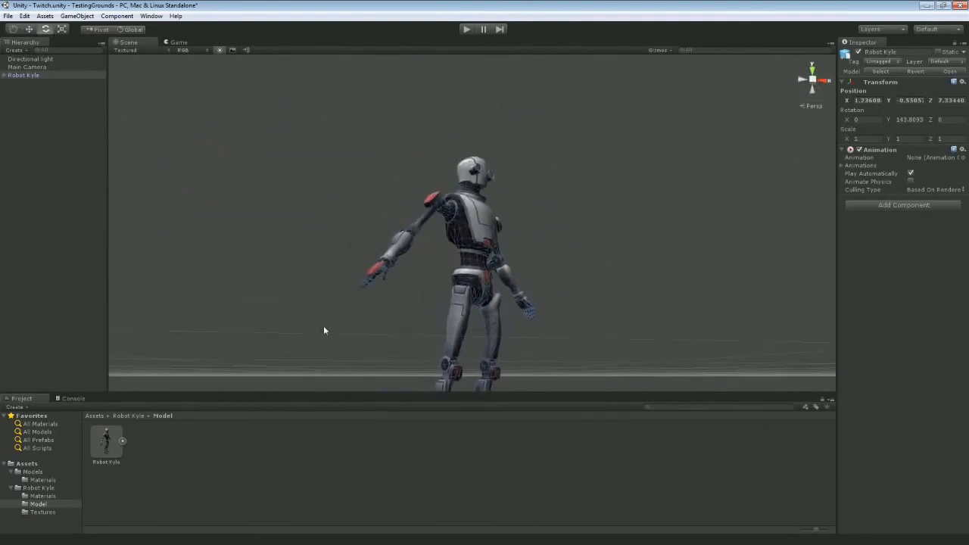
click(304, 258)
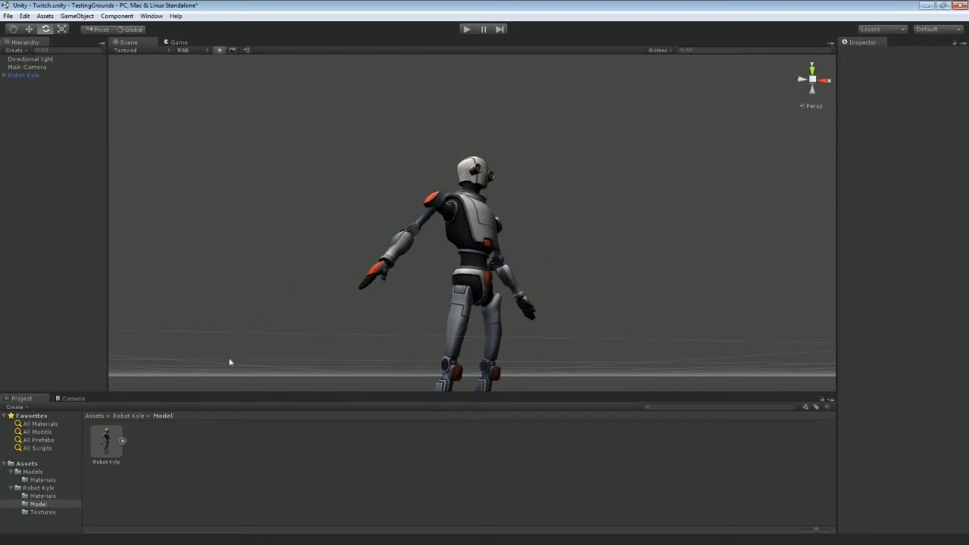
Examine the Robot Kyle model's import settings and sub-assets, and the nested child objects of its scene instance
click(107, 445)
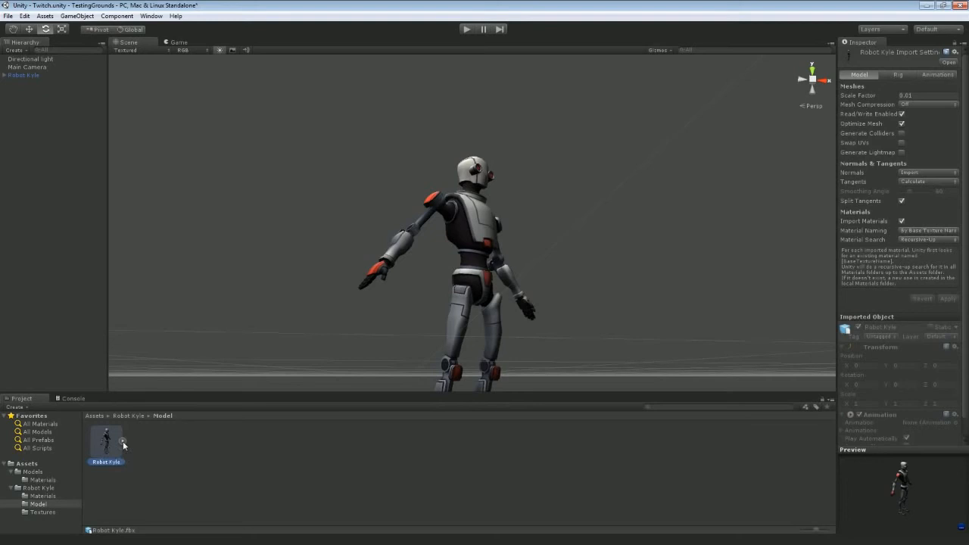
click(123, 442)
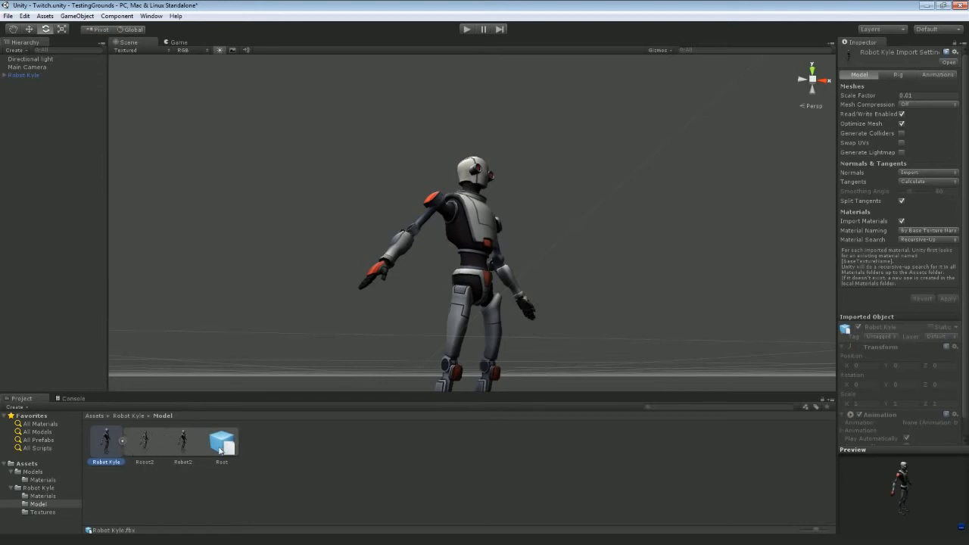
click(122, 441)
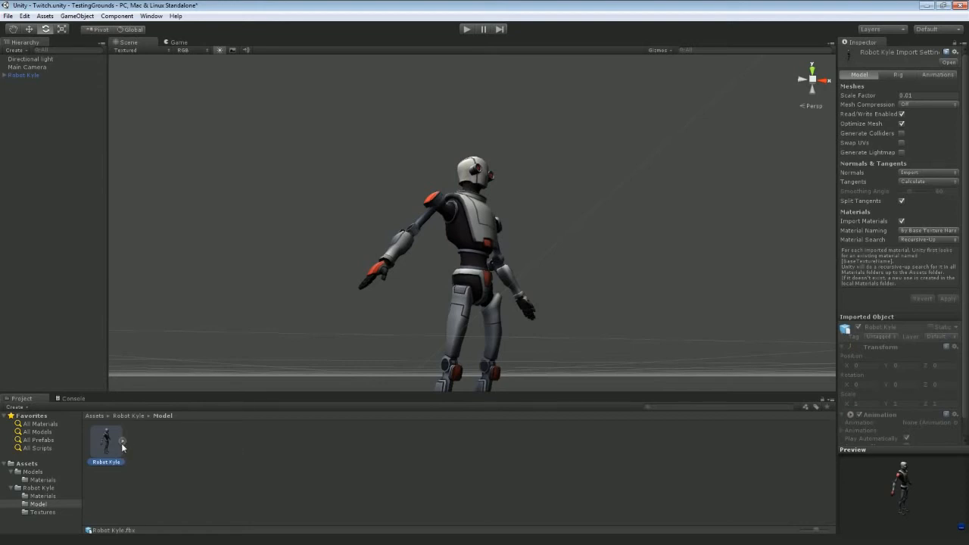
click(4, 75)
click(11, 90)
click(19, 99)
click(20, 99)
click(12, 91)
click(3, 75)
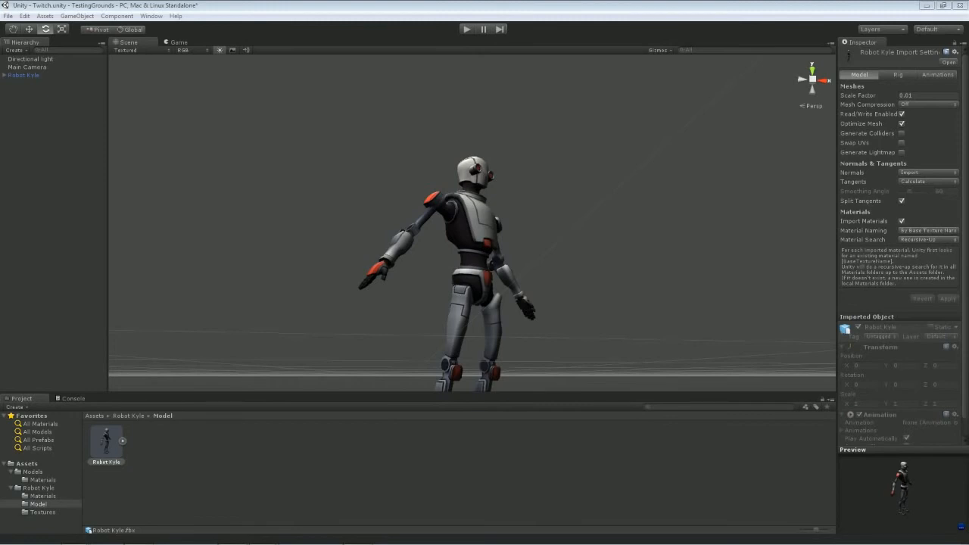
Place three more instances of the Robot Kyle model on the ground around the first robot
right_drag(333, 157, 320, 246)
key(s)
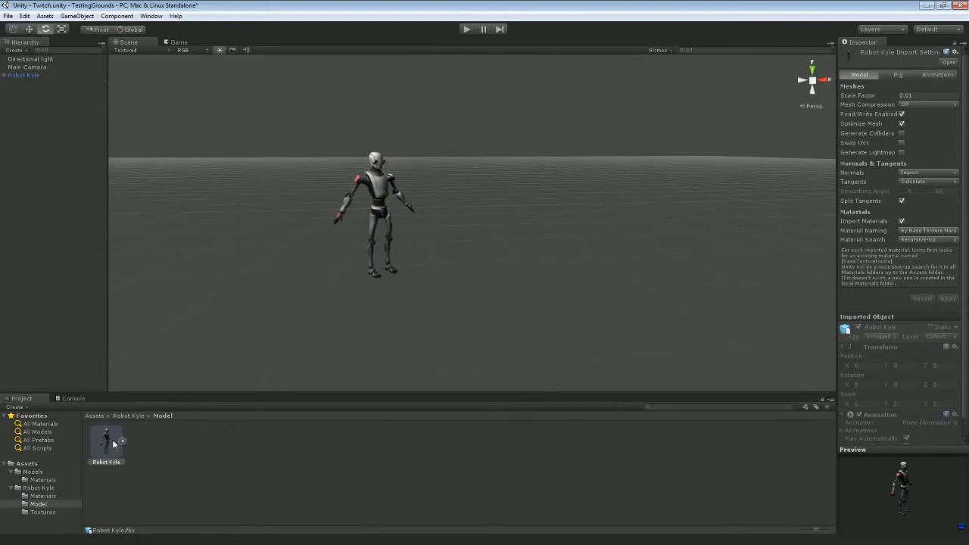
drag(106, 441, 353, 324)
drag(111, 431, 513, 288)
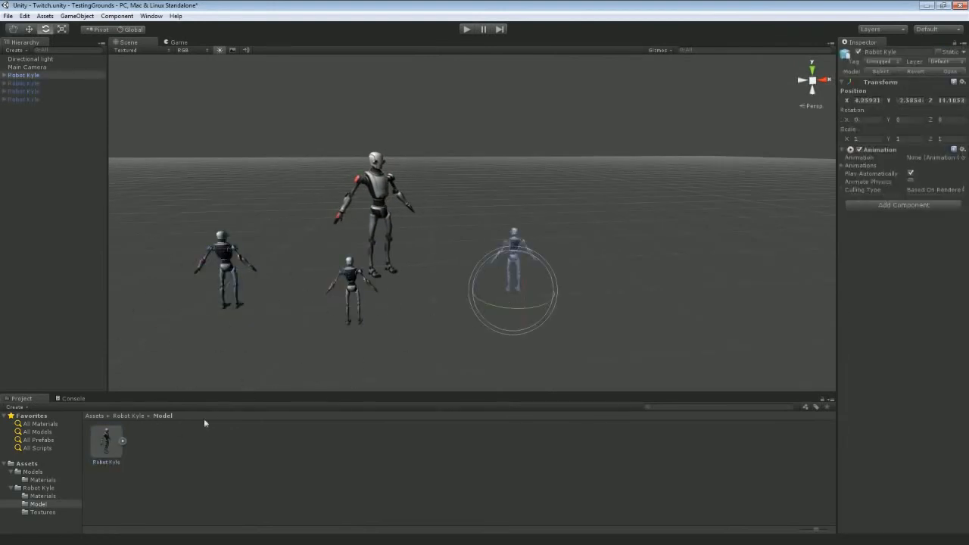
Set the Robot Kyle model's import Scale Factor to 0.1 and apply it to all instances
click(101, 437)
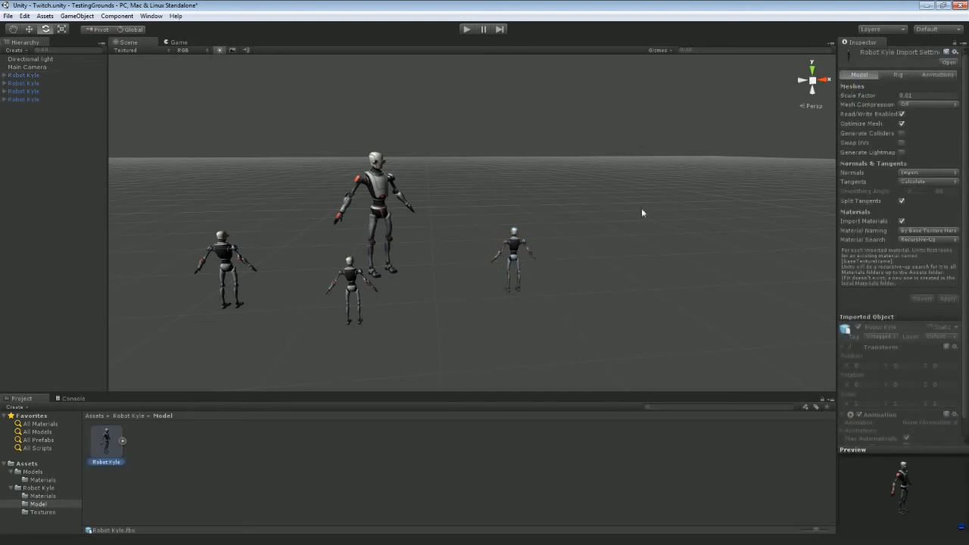
click(906, 95)
text(1)
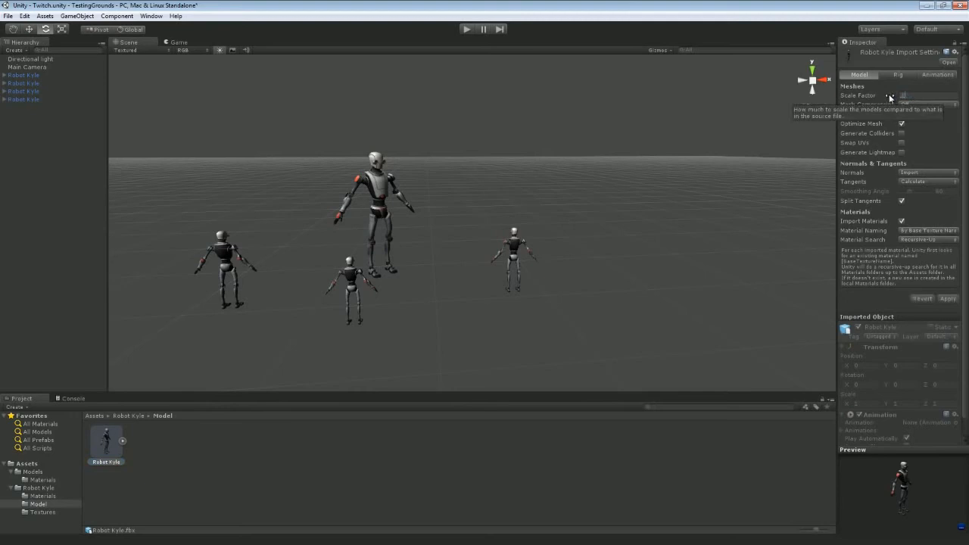
click(947, 298)
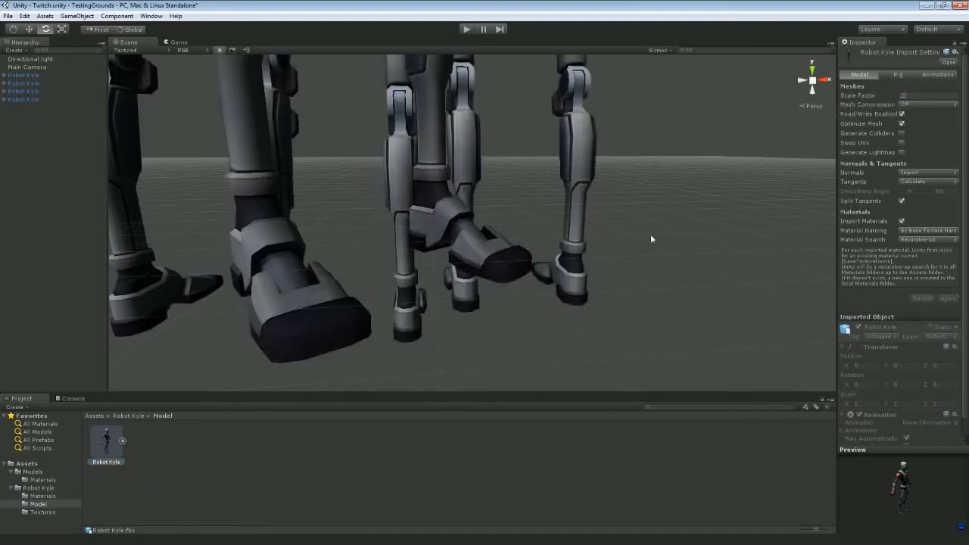
Set the Robot Kyle model's import Scale Factor to 0.01 and apply it to all instances
right_drag(651, 238, 567, 129)
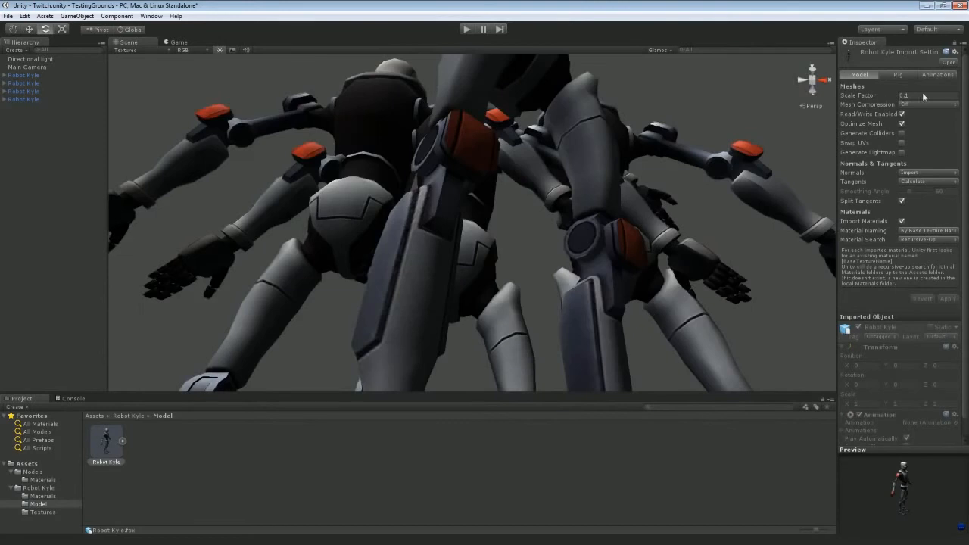
text(0.01)
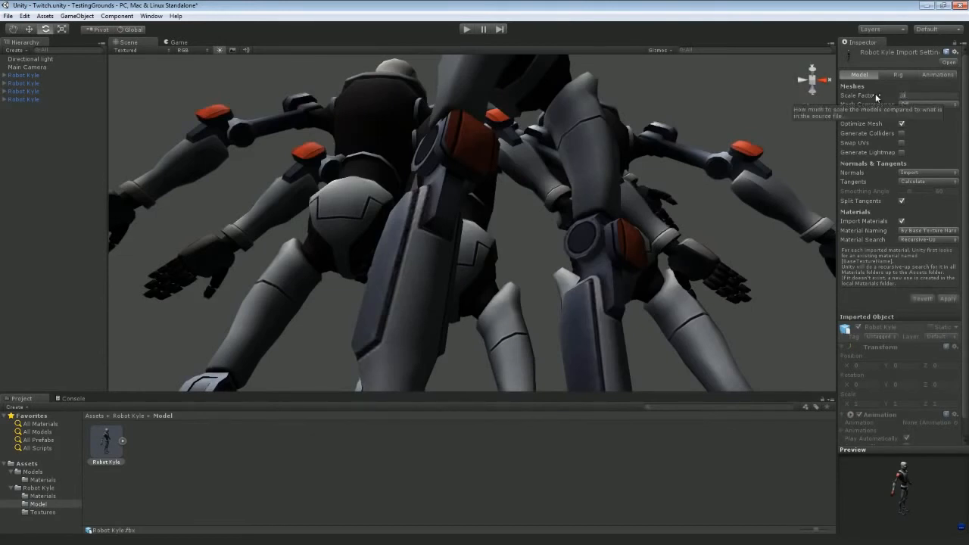
click(950, 299)
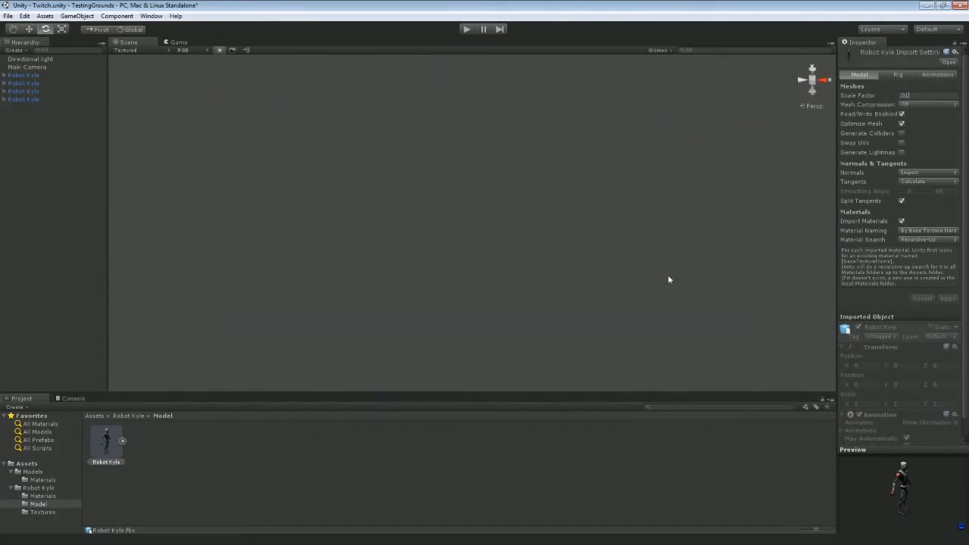
alt+drag(604, 209, 532, 372)
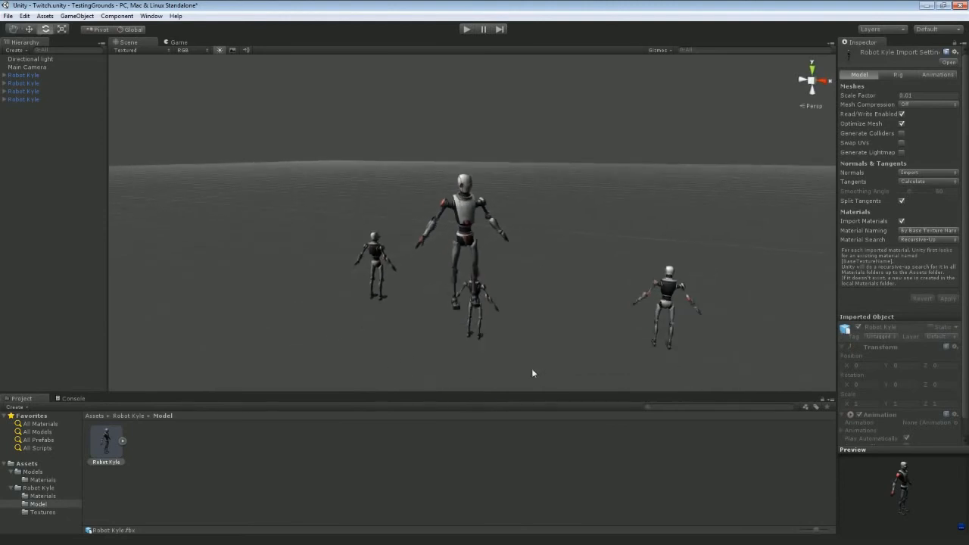
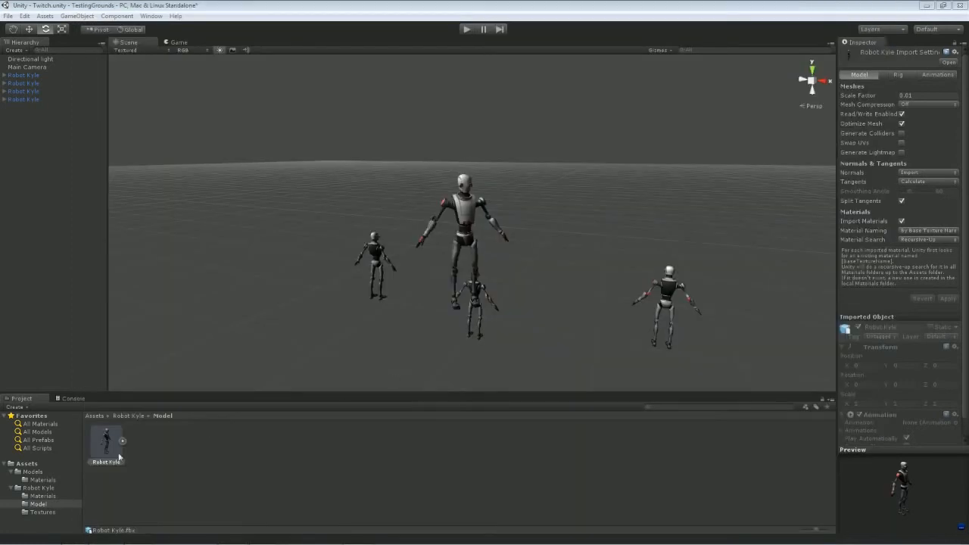
Place an instance of the Torus model from the Models folder on the ground beside the robots, and deselect it
click(35, 474)
drag(102, 446, 266, 247)
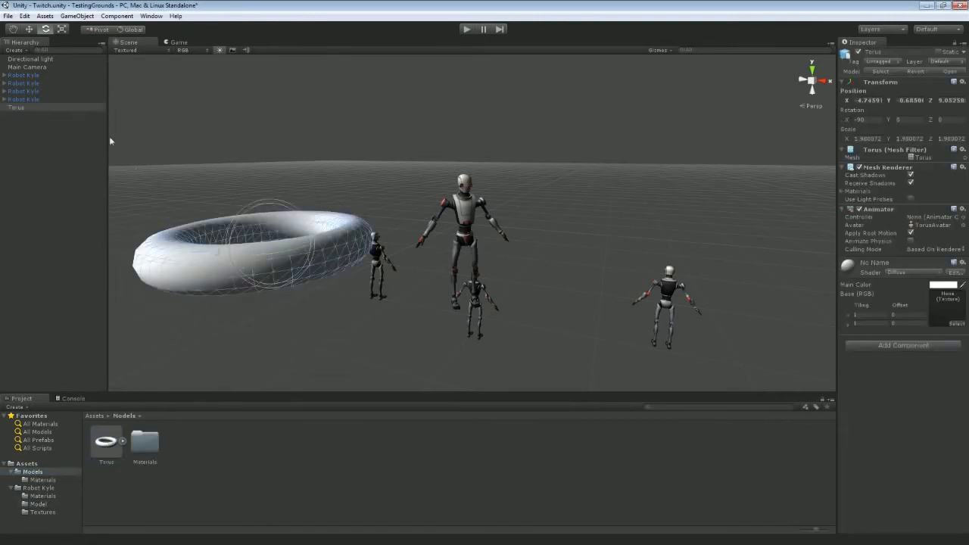
click(125, 265)
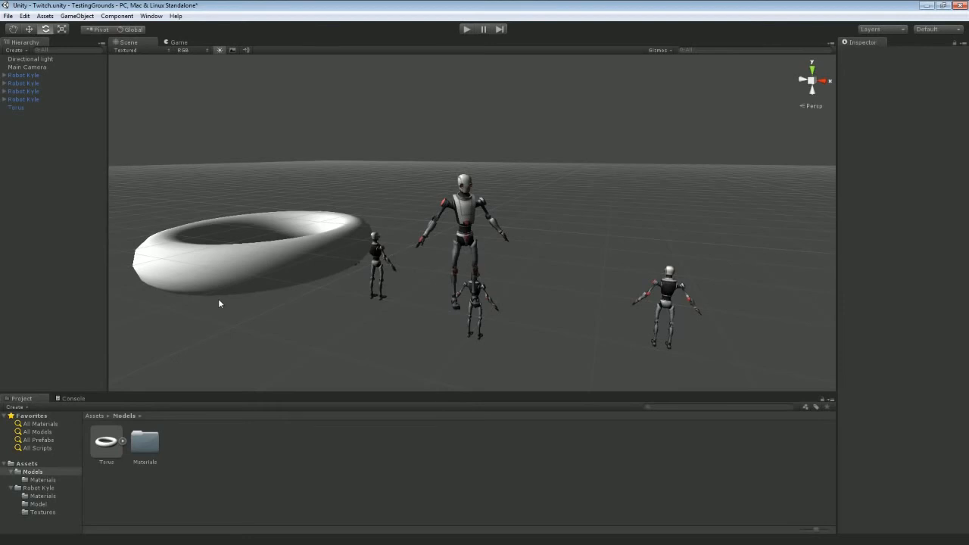
Delete the torus and the three smaller robots from the scene, keeping only the large Robot Kyle
click(256, 264)
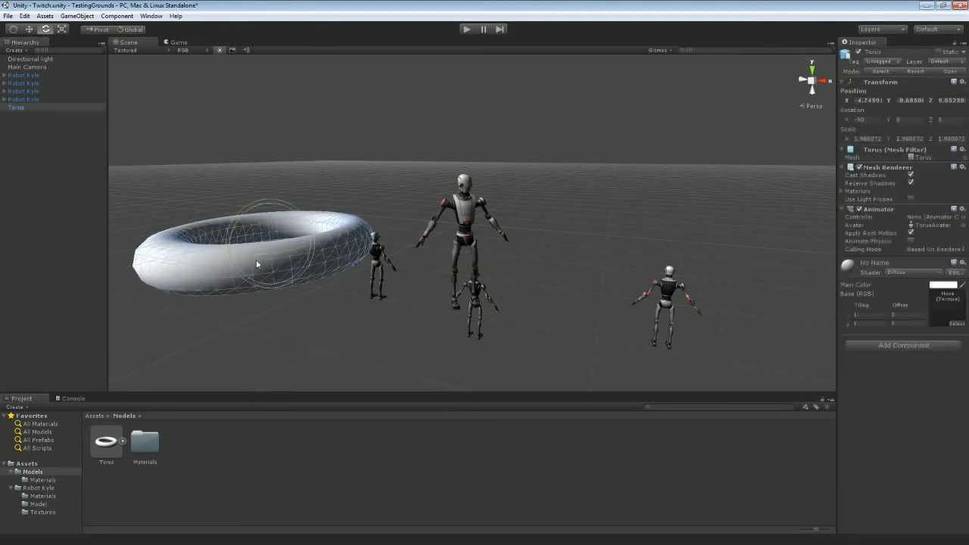
key(Delete)
click(379, 265)
key(Delete)
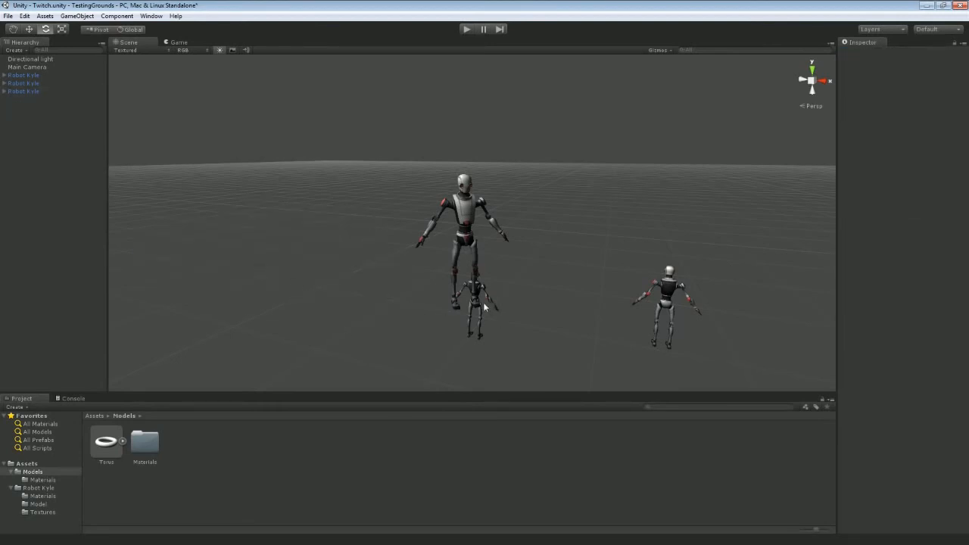
click(478, 322)
key(Delete)
click(666, 303)
key(Delete)
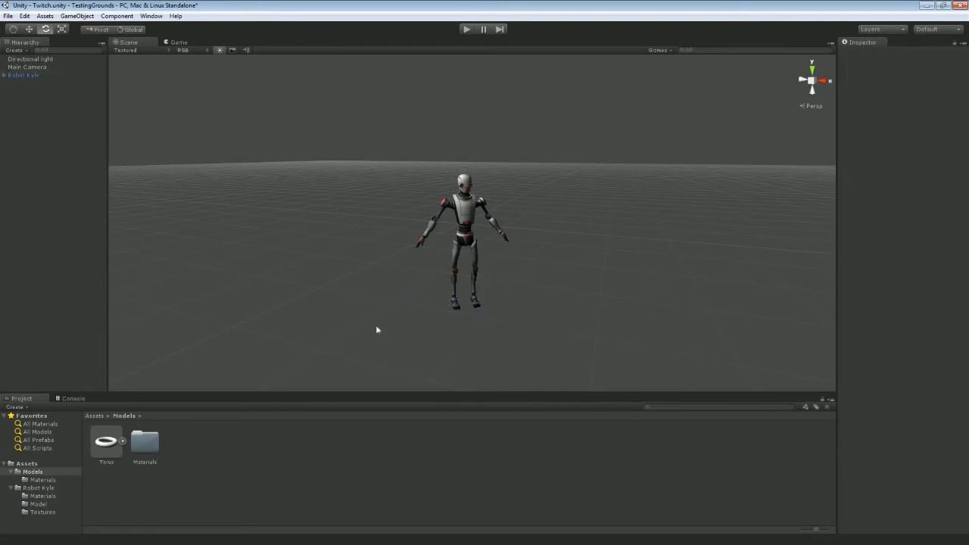
alt+drag(377, 327, 368, 307)
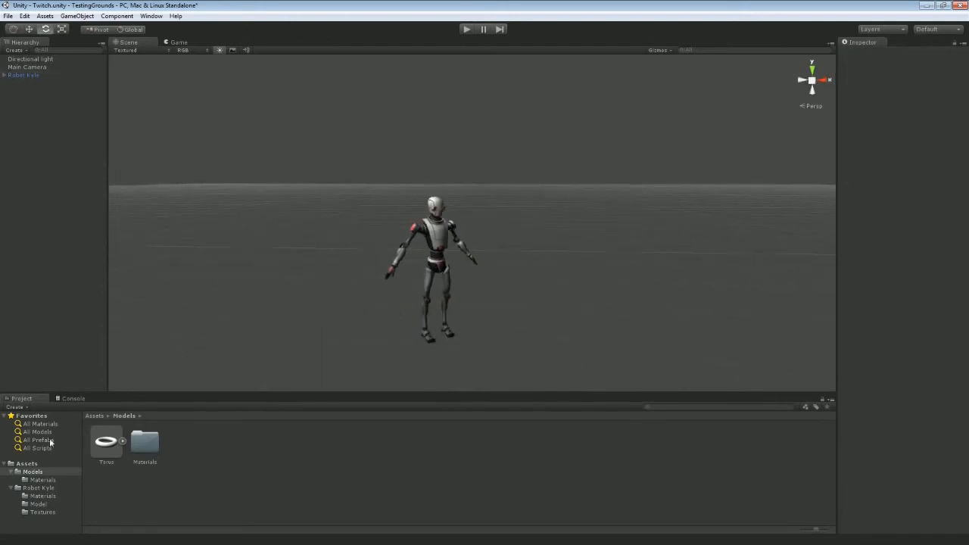
Collapse the Robot Kyle and Models folders, and create a folder named Materials in the root Assets folder
click(11, 489)
right_click(10, 491)
click(18, 513)
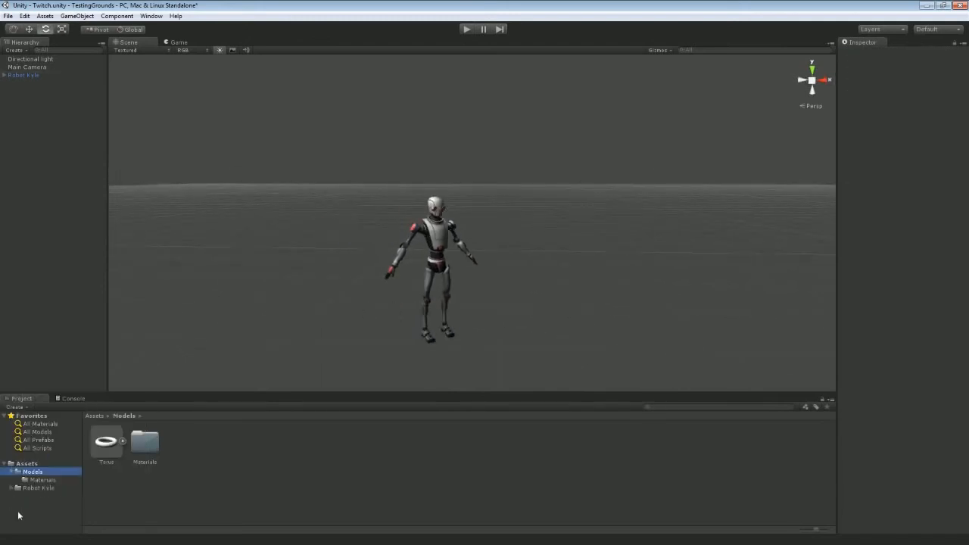
click(11, 472)
click(23, 464)
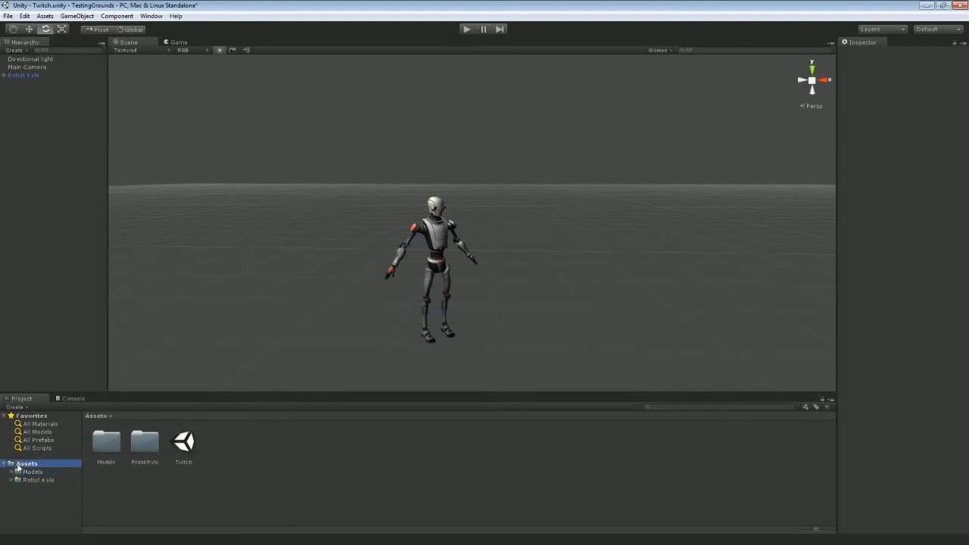
right_click(17, 467)
mouse_move(84, 307)
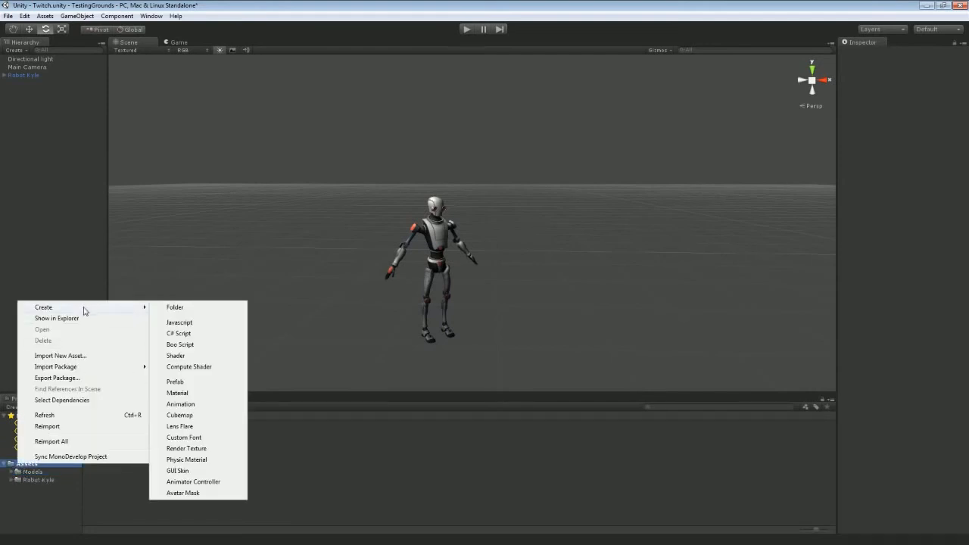
click(167, 308)
text(M)
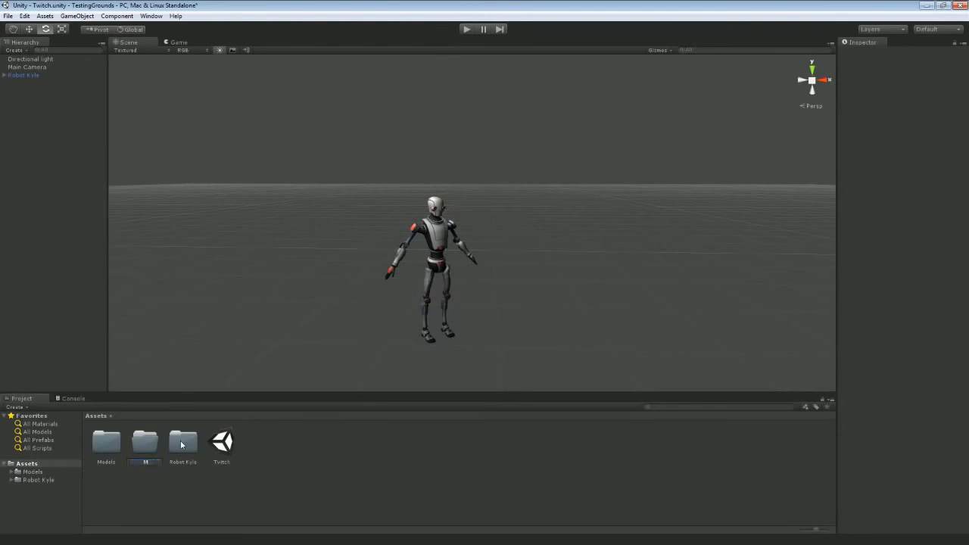
text(aterials)
key(Return)
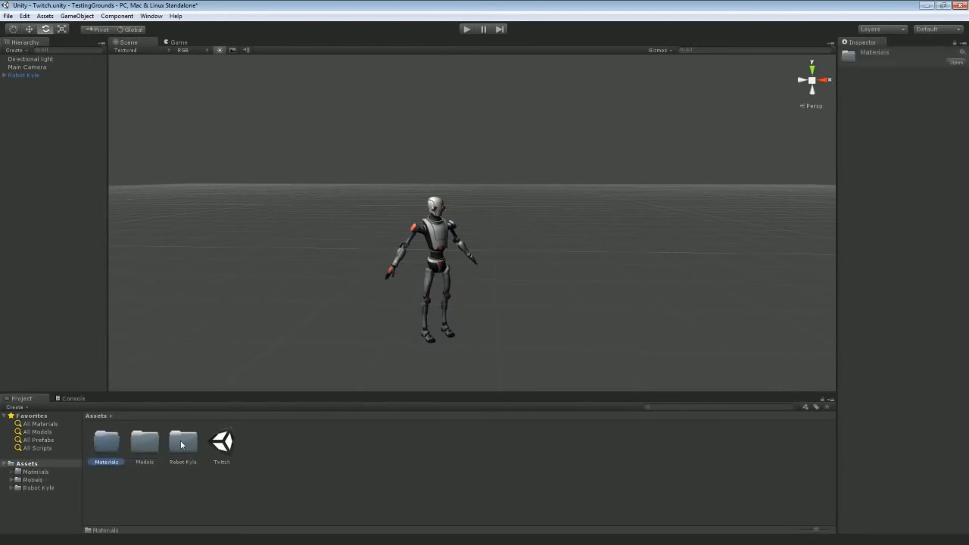
Create a folder named Textures in the root Assets folder
right_click(26, 464)
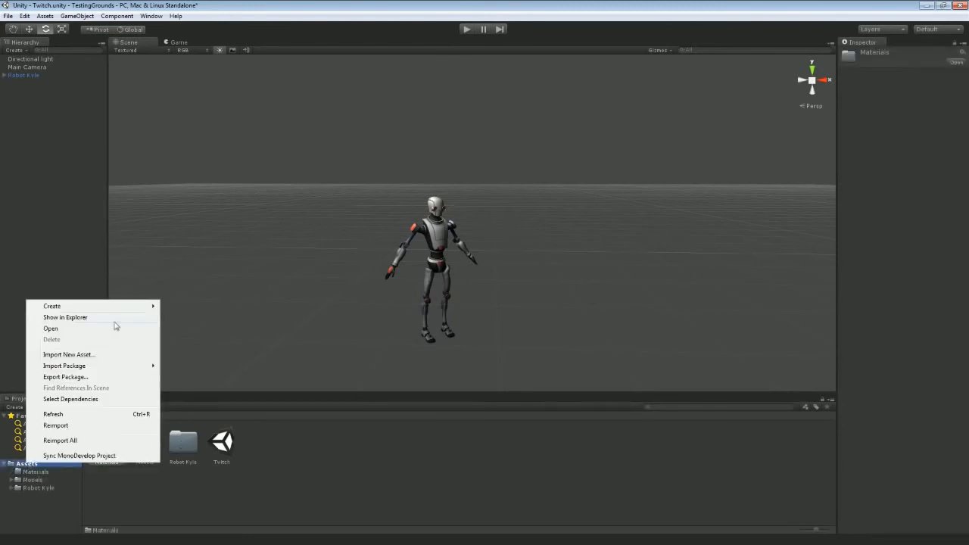
mouse_move(110, 306)
click(182, 306)
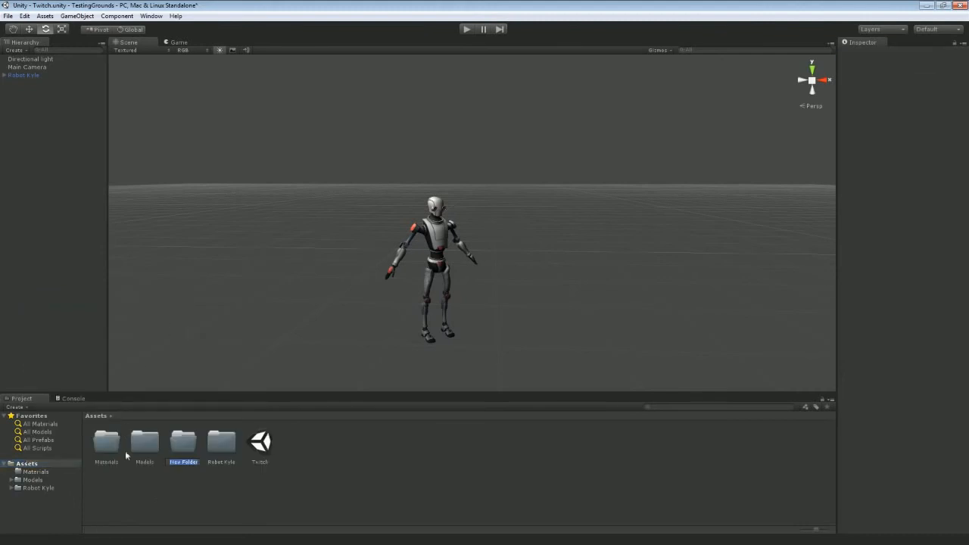
text(Textures)
key(Return)
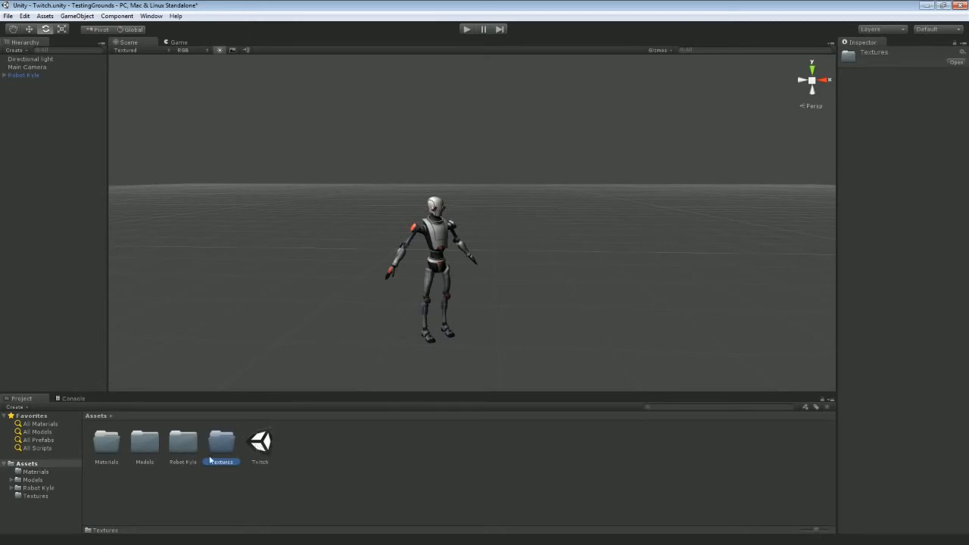
Import Brick_Texture.png from the Twitch Assets folder on disk into the project's Textures folder
click(36, 496)
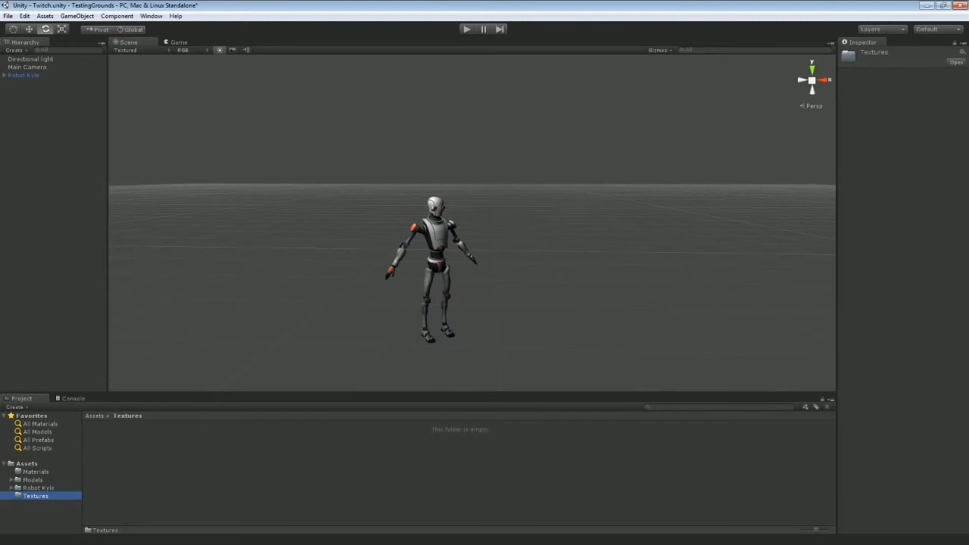
drag(968, 26, 900, 84)
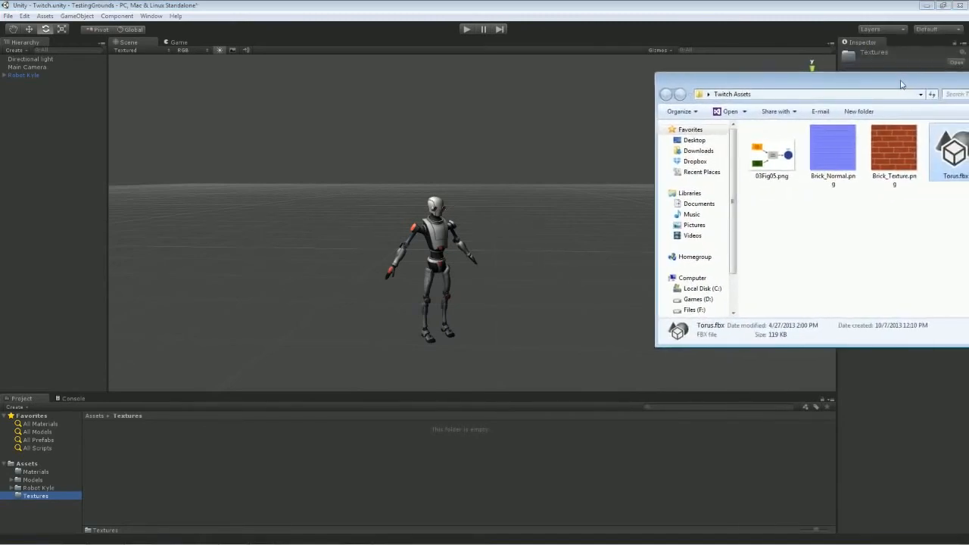
click(882, 171)
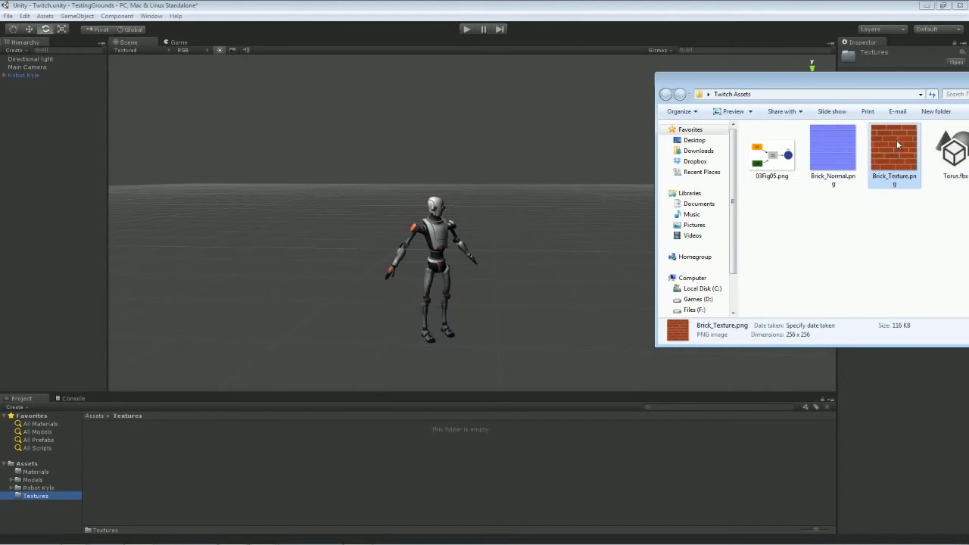
drag(897, 140, 254, 467)
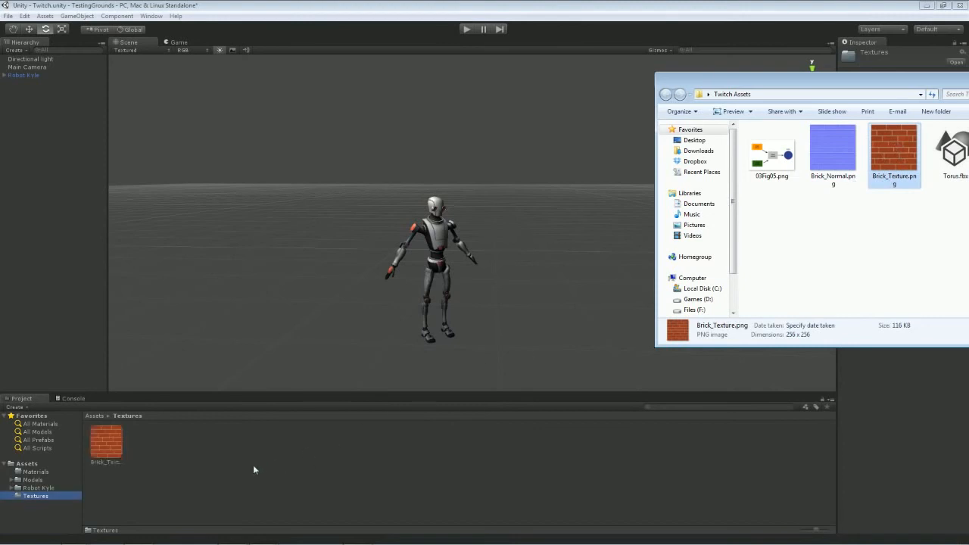
drag(784, 84, 968, 84)
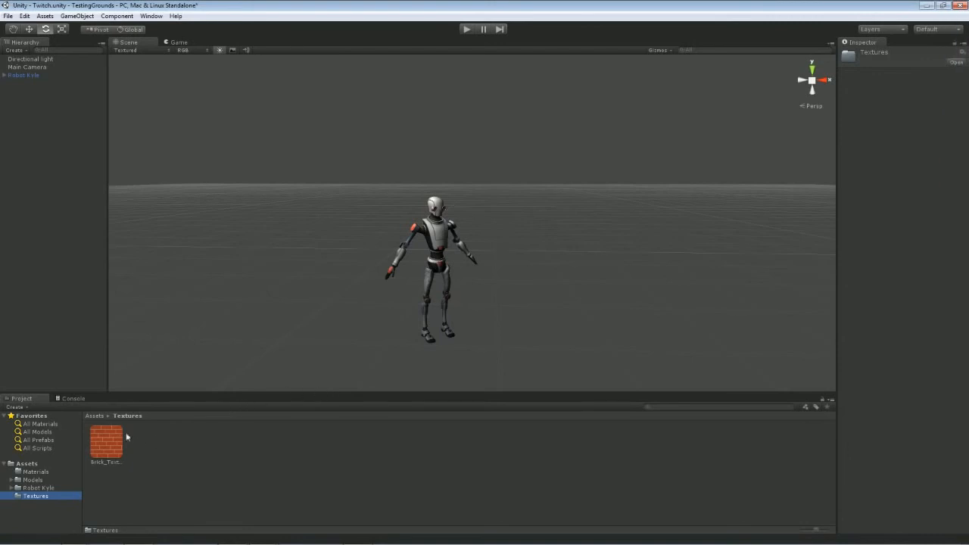
Examine the Brick_Texture import settings, the Robot2 child's renderer and material, and the Robot Kyle parent's components
click(110, 443)
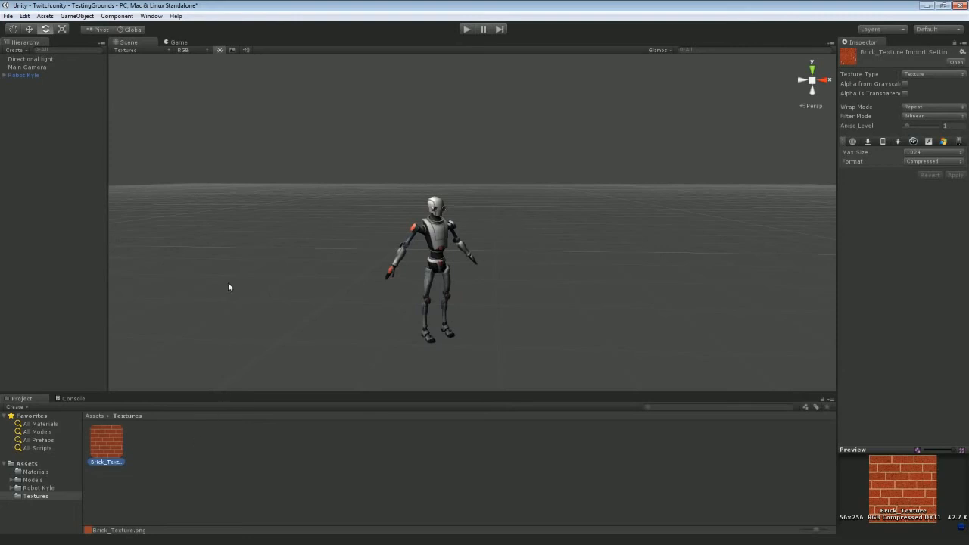
drag(109, 450, 172, 480)
click(5, 75)
click(25, 83)
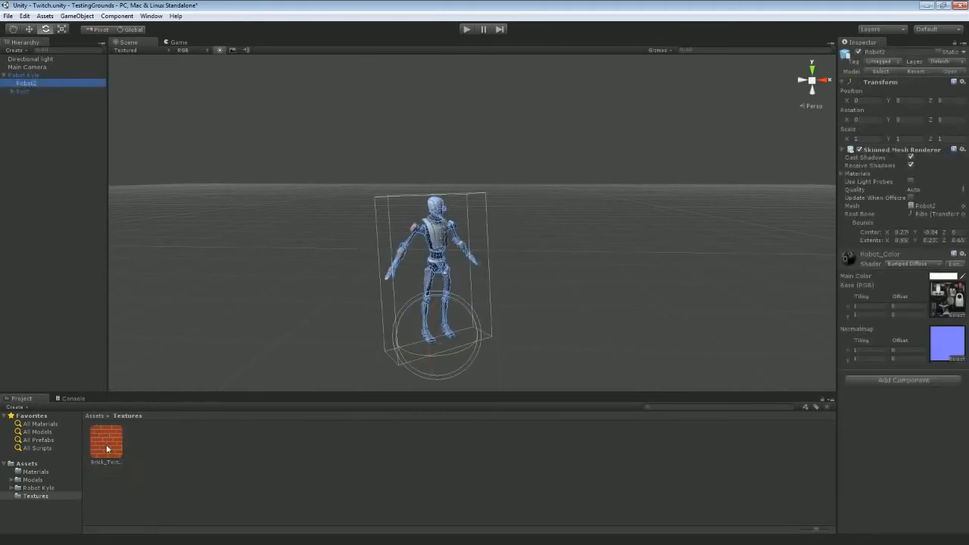
drag(106, 448, 32, 87)
drag(31, 88, 32, 88)
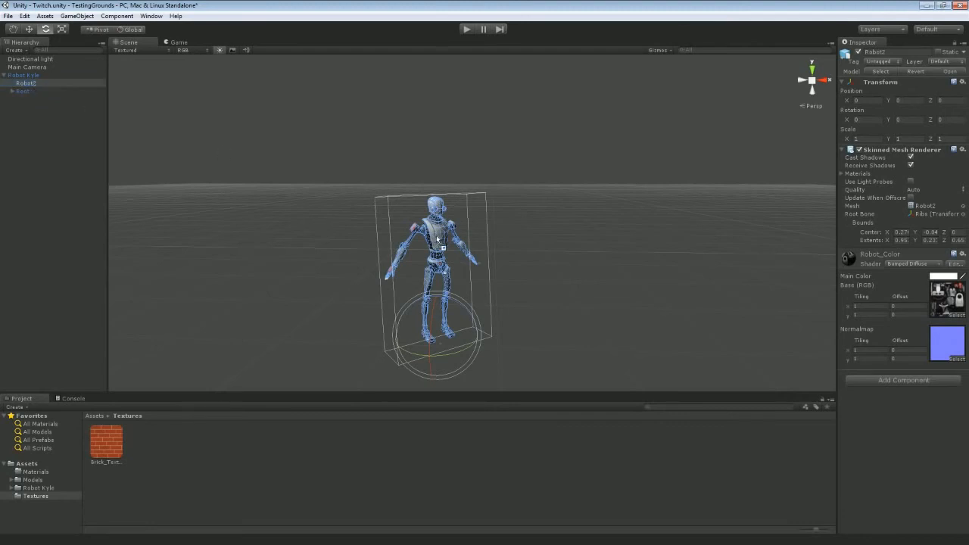
drag(437, 239, 184, 506)
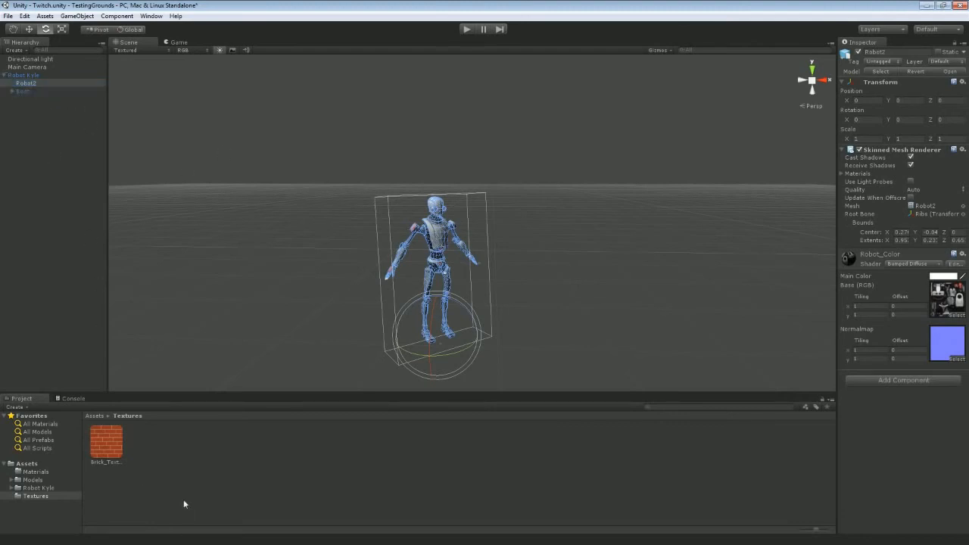
click(6, 77)
click(16, 75)
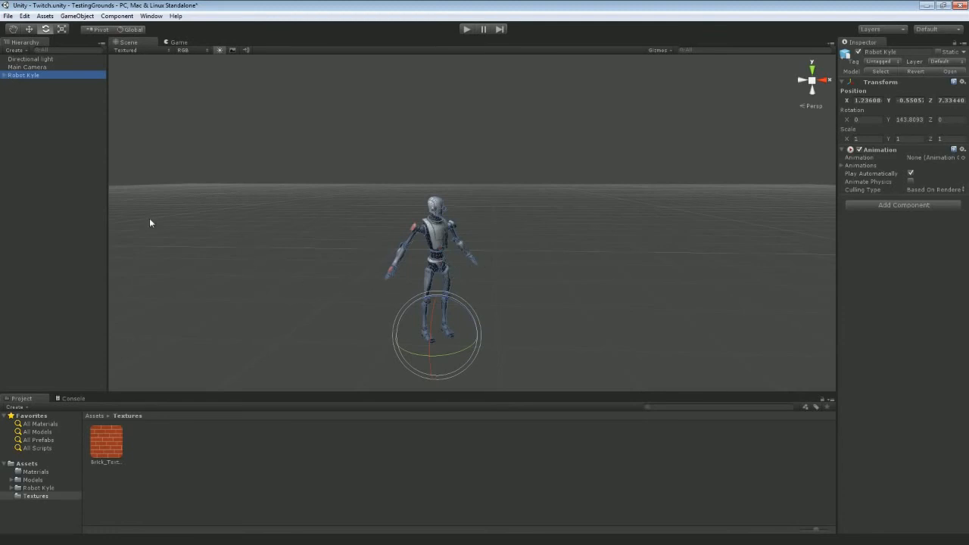
Apply Brick_Texture to the Robot2 mesh of Robot Kyle in the scene, and deselect it
click(5, 76)
click(26, 83)
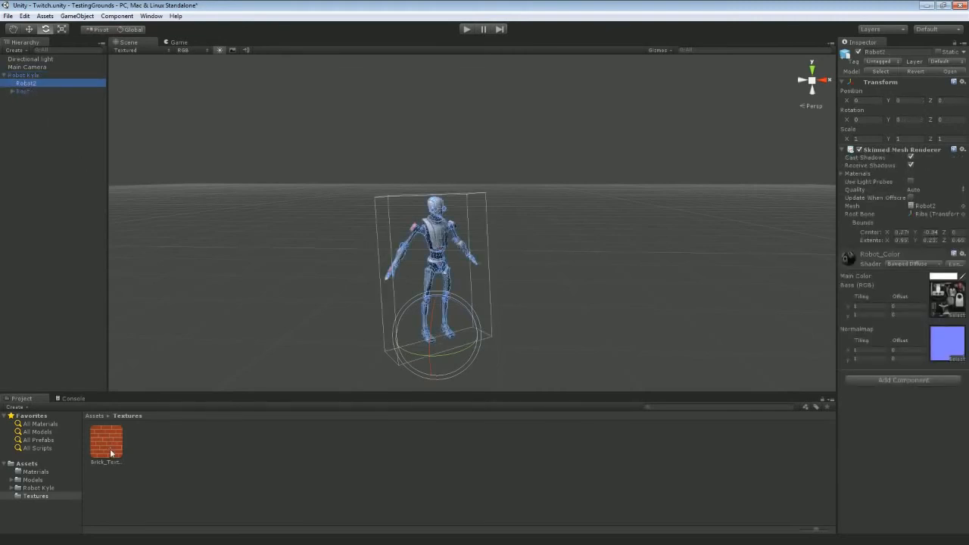
drag(111, 453, 439, 240)
click(329, 251)
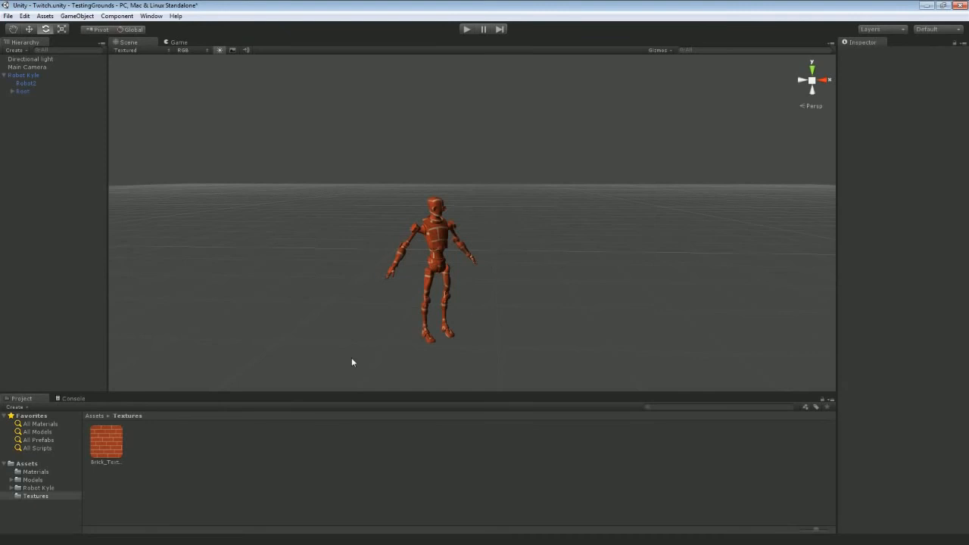
Examine the brick material's shader and texture slots on the Robot2 child, and reselect the parent Robot Kyle
click(438, 242)
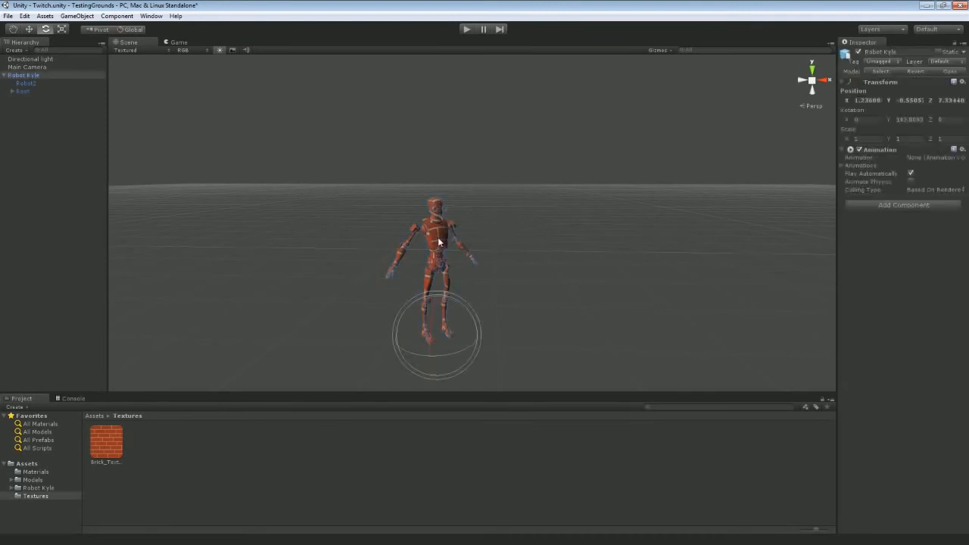
click(30, 82)
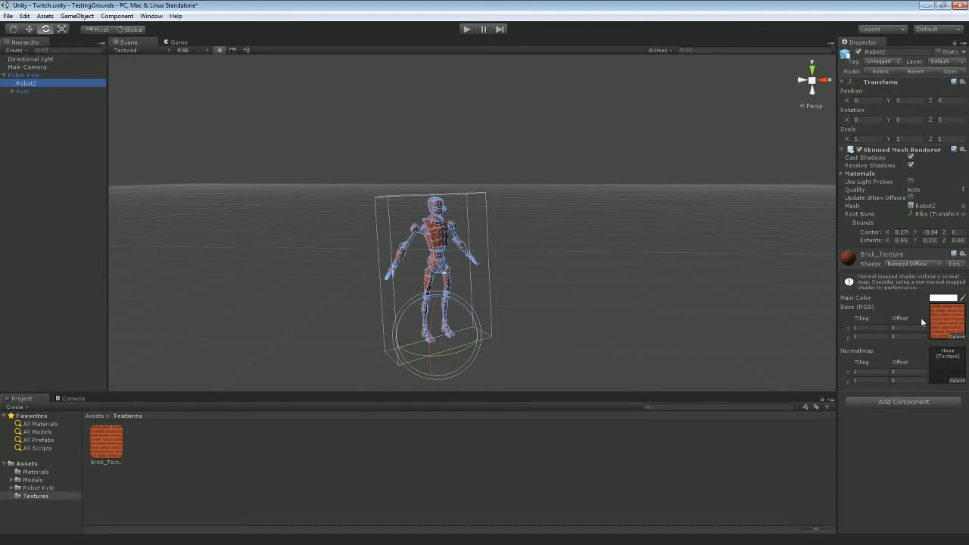
click(537, 216)
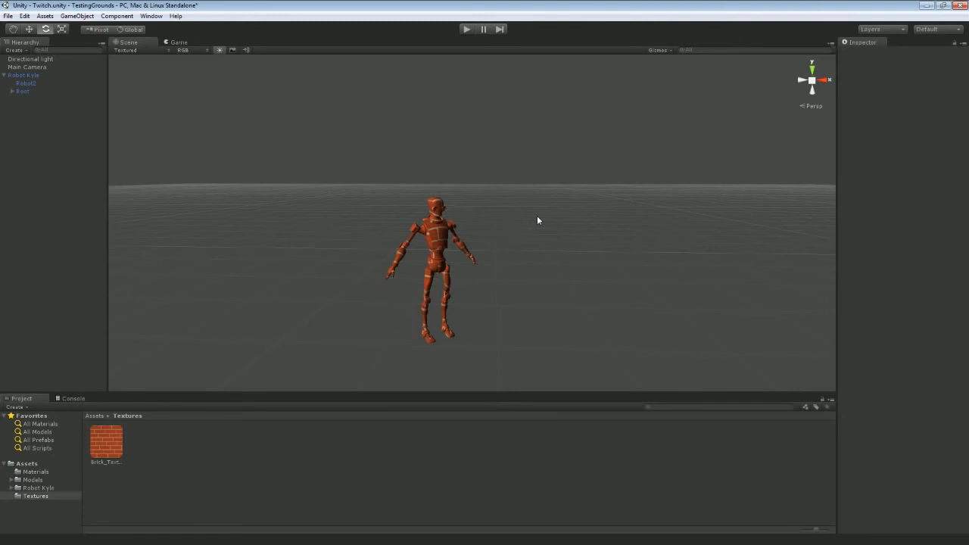
click(443, 241)
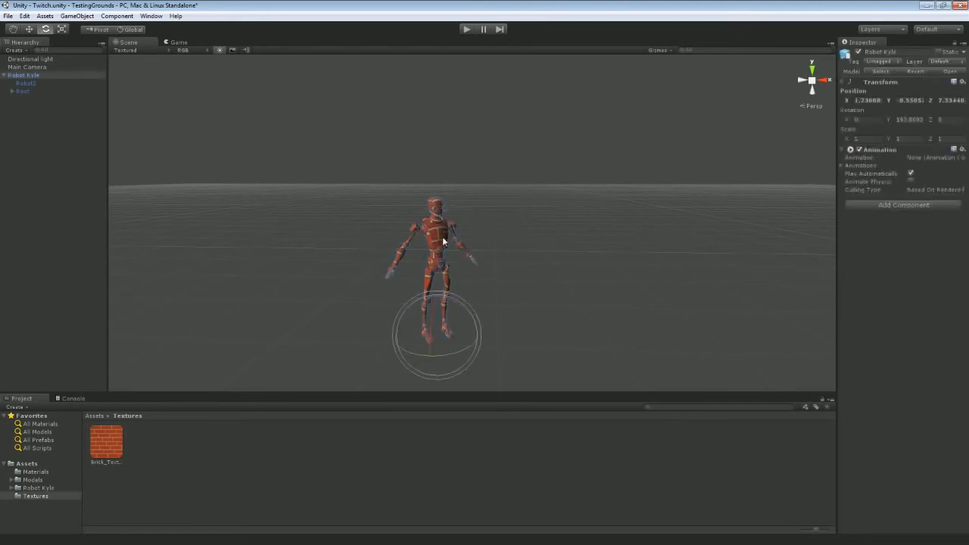
Delete Robot Kyle from the scene, create a Cube for the texture demonstration, and deselect it
key(Delete)
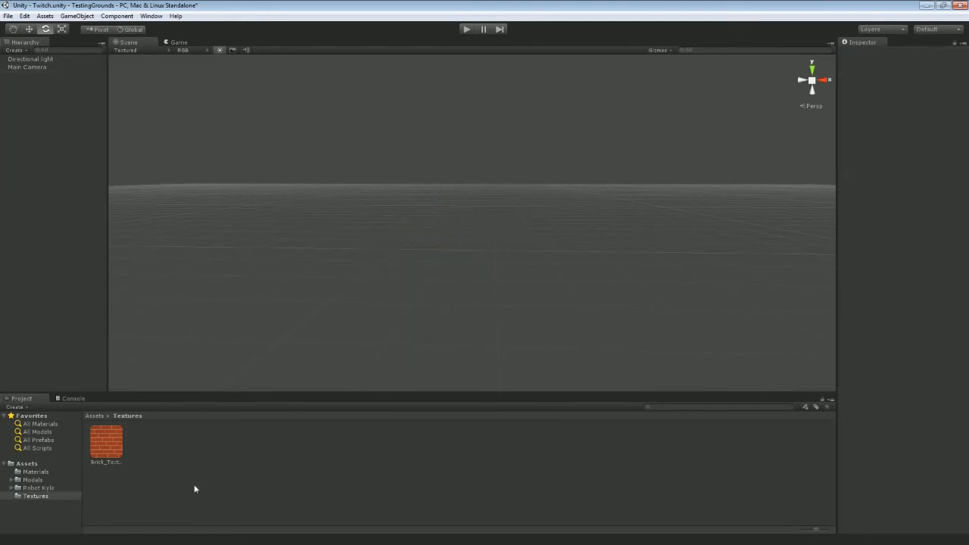
click(14, 49)
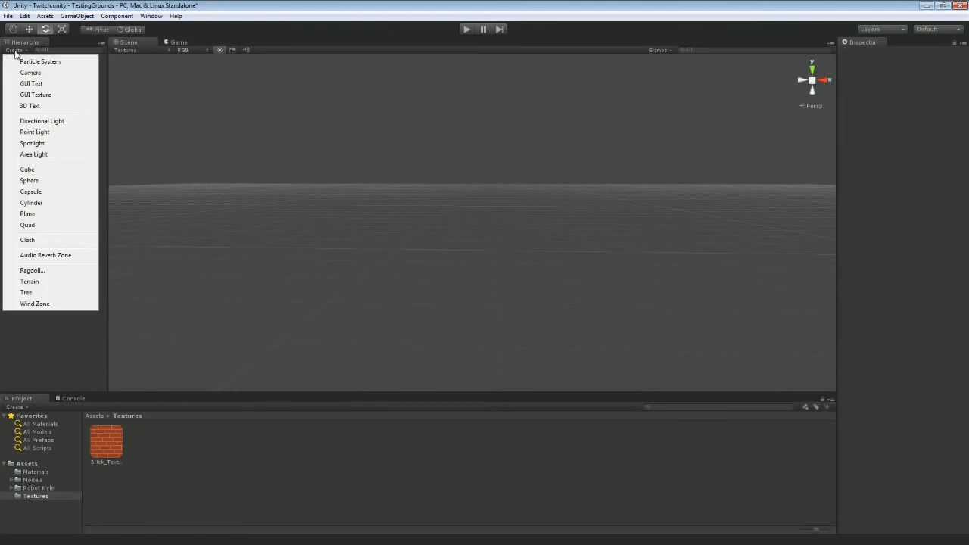
click(35, 172)
scroll(625, 247, up, 8)
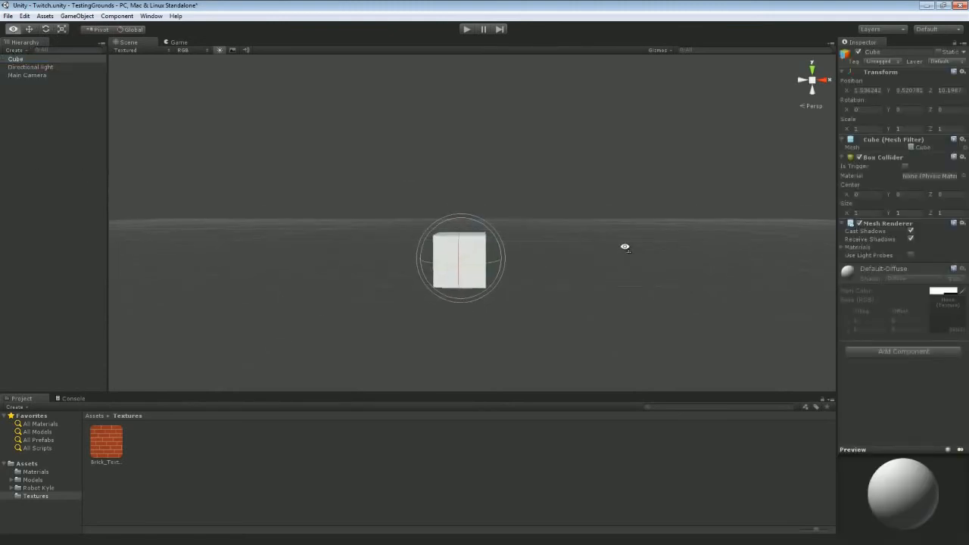
click(522, 182)
click(13, 29)
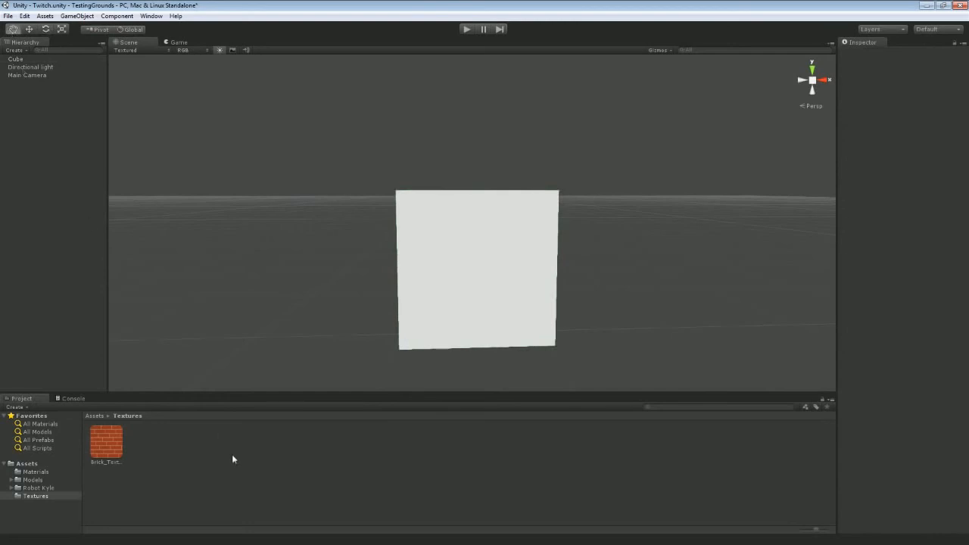
click(114, 438)
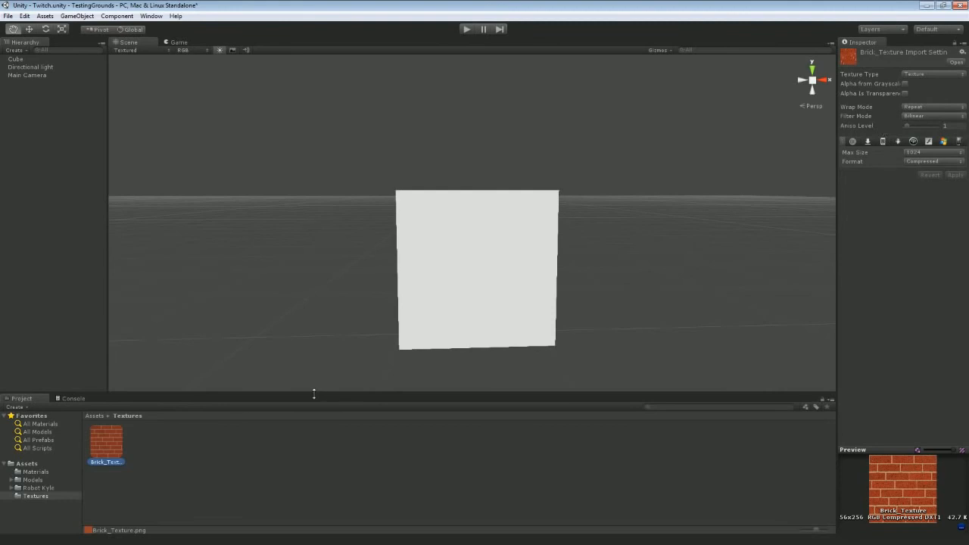
click(206, 459)
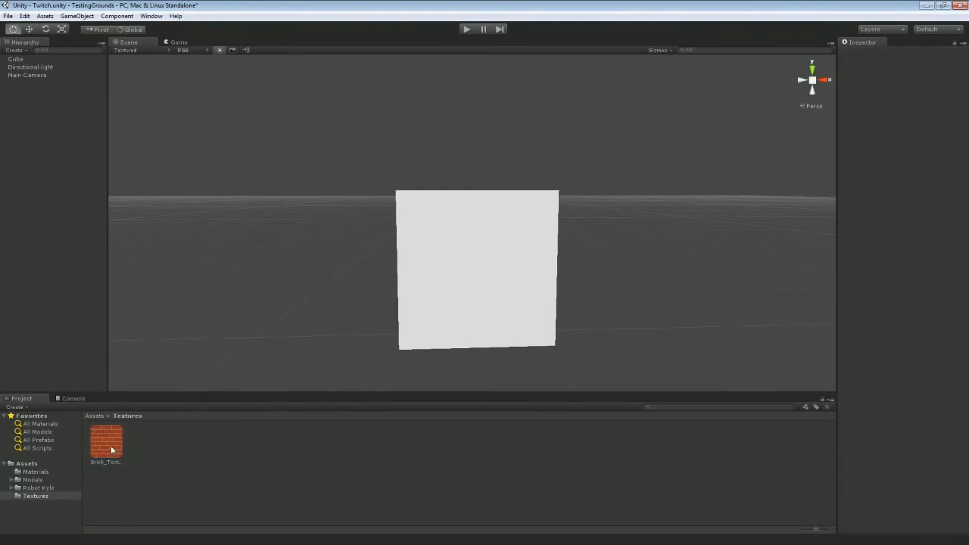
drag(112, 451, 174, 462)
Delete the Brick_Texture material from the project's Materials folder
click(36, 472)
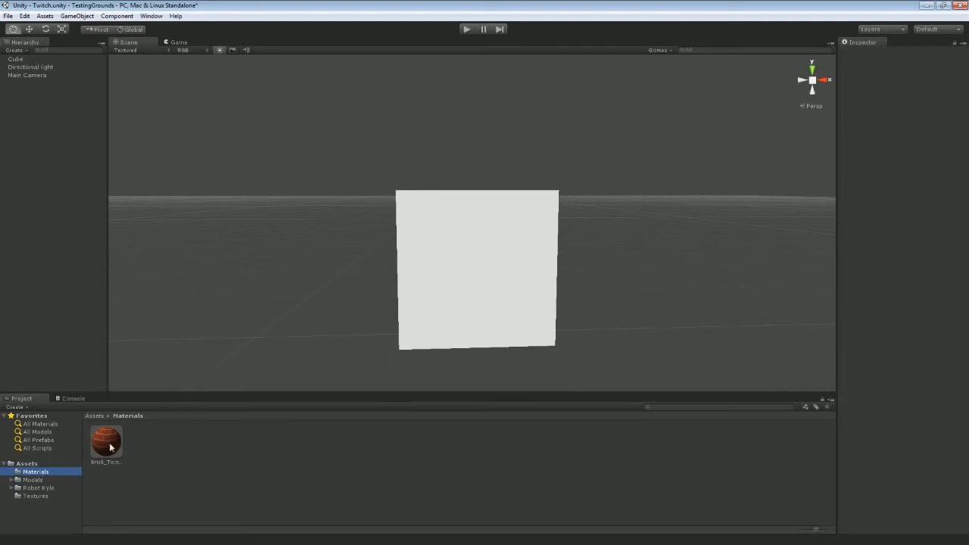
click(109, 447)
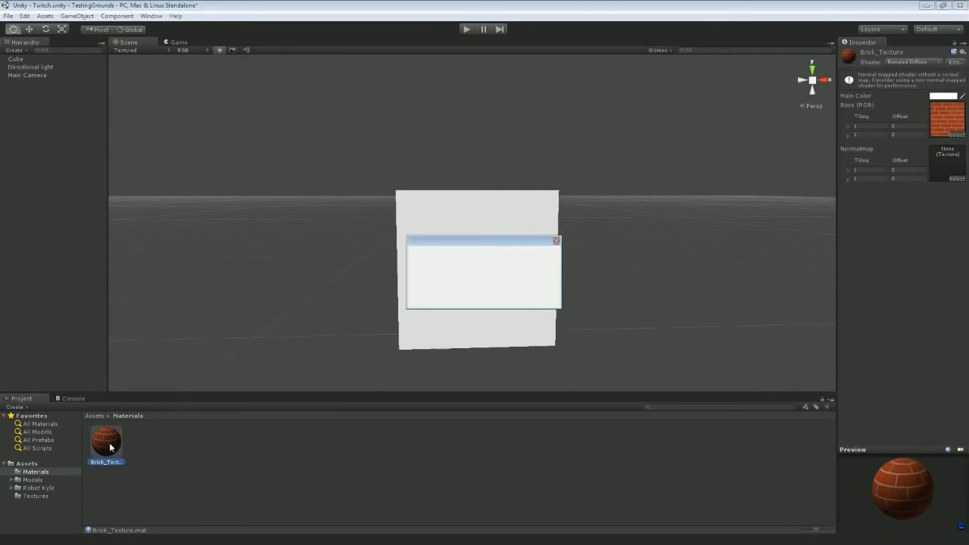
key(Delete)
click(494, 297)
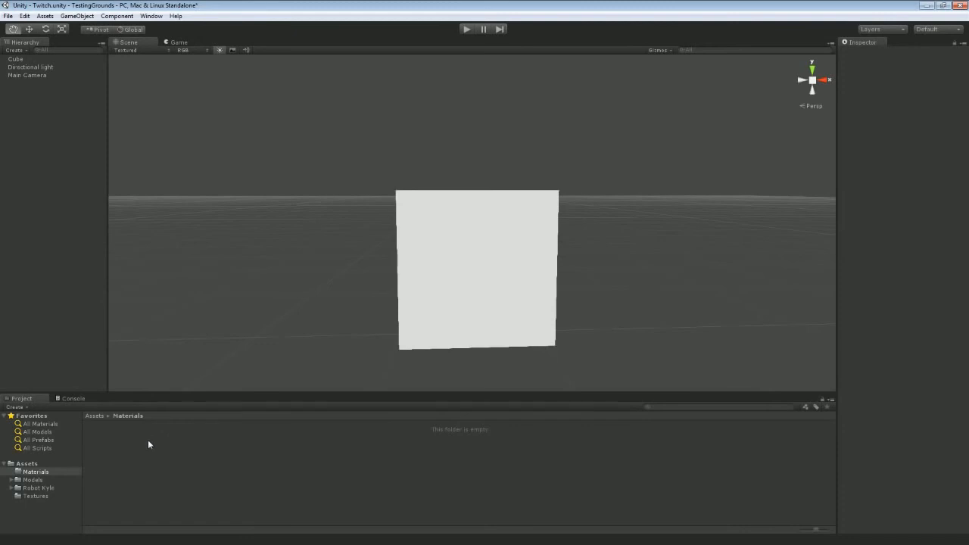
Create a new material in the Materials folder and name it DiffuseBrick
right_click(116, 436)
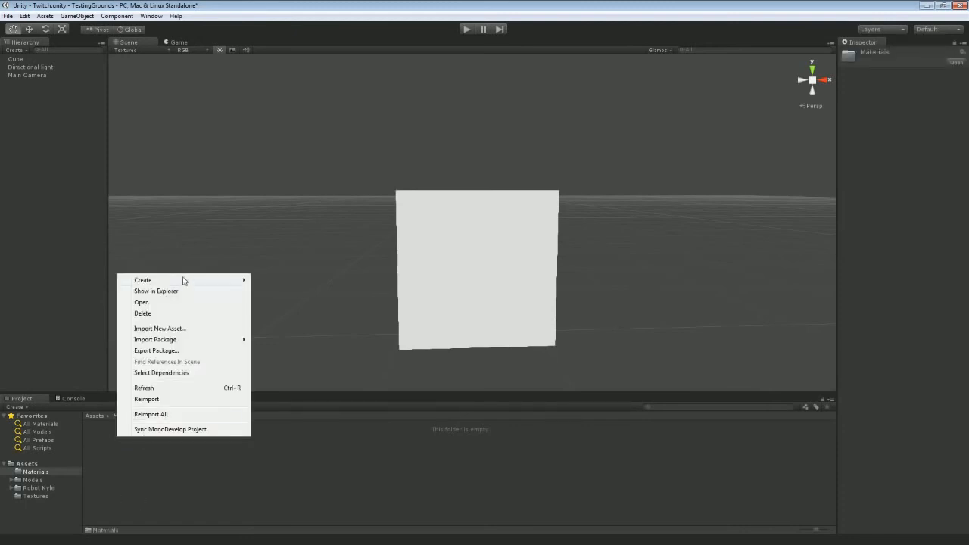
mouse_move(201, 280)
click(277, 366)
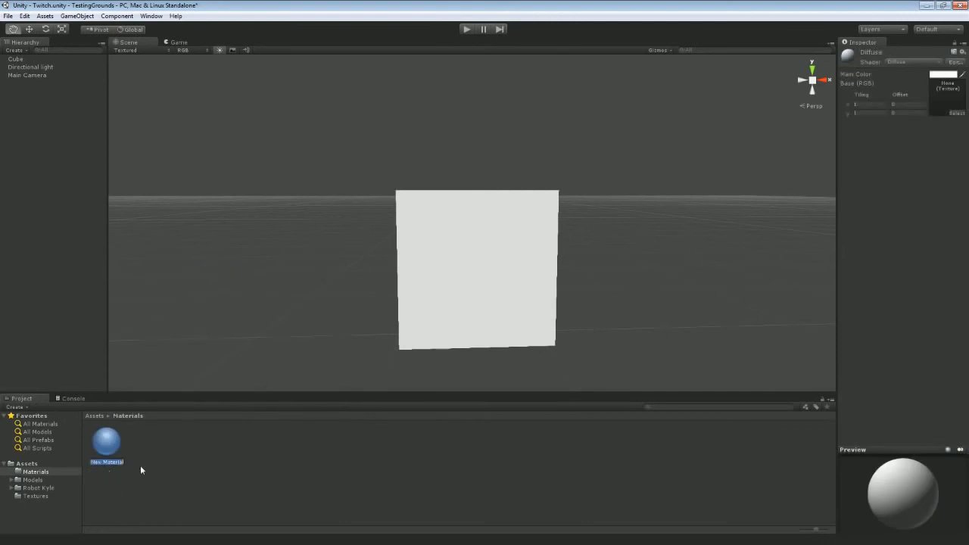
text(DiffuseBrick)
key(Return)
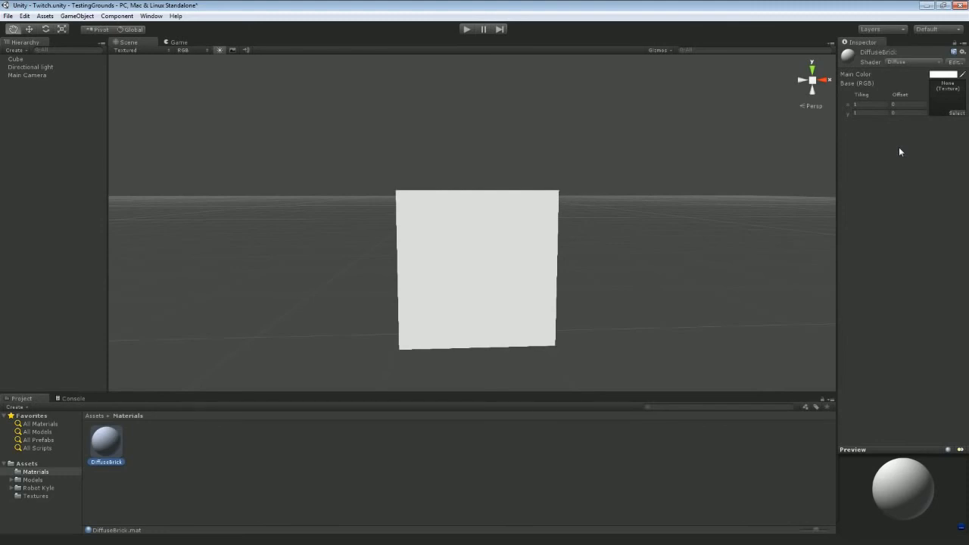
Examine the shader types and shader categories available for the DiffuseBrick material, keeping Diffuse as the shader
click(901, 62)
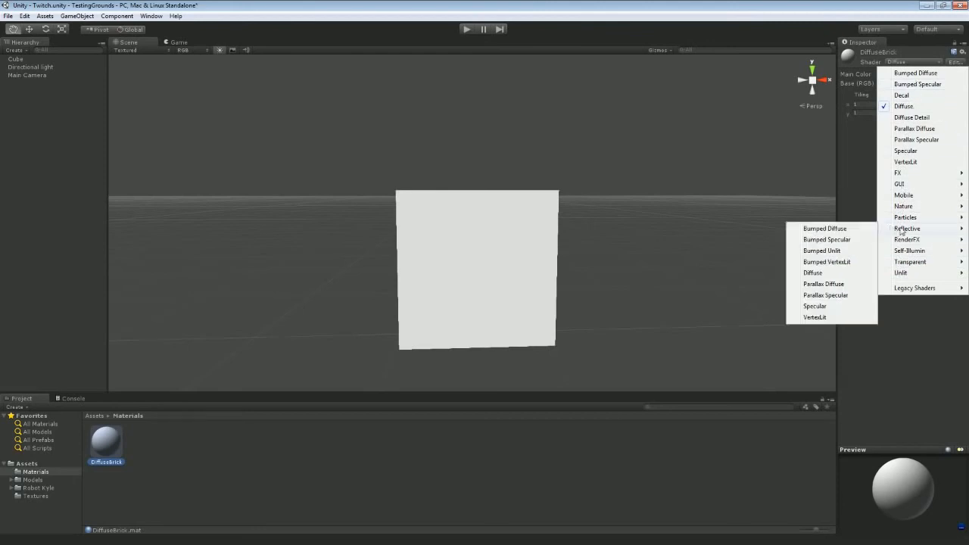
mouse_move(900, 254)
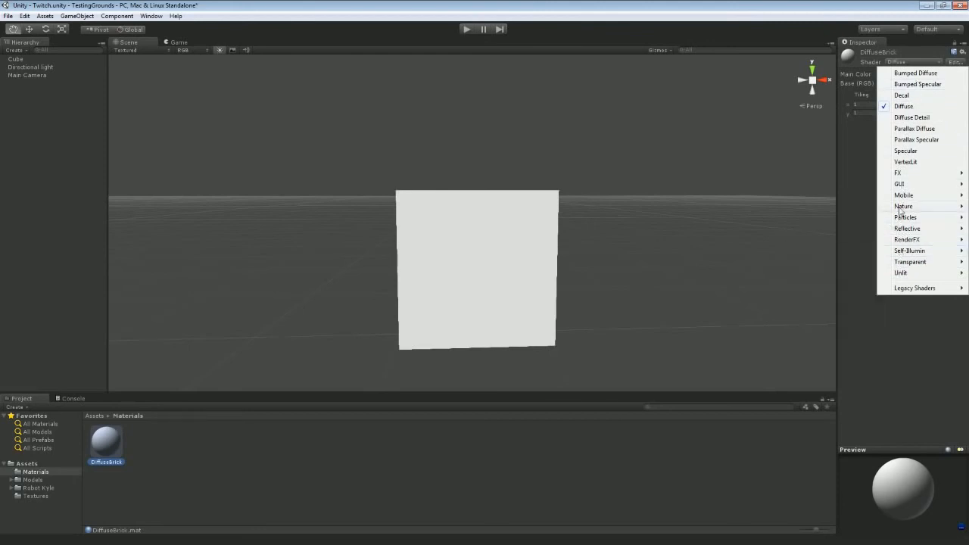
mouse_move(897, 235)
mouse_move(896, 195)
click(861, 166)
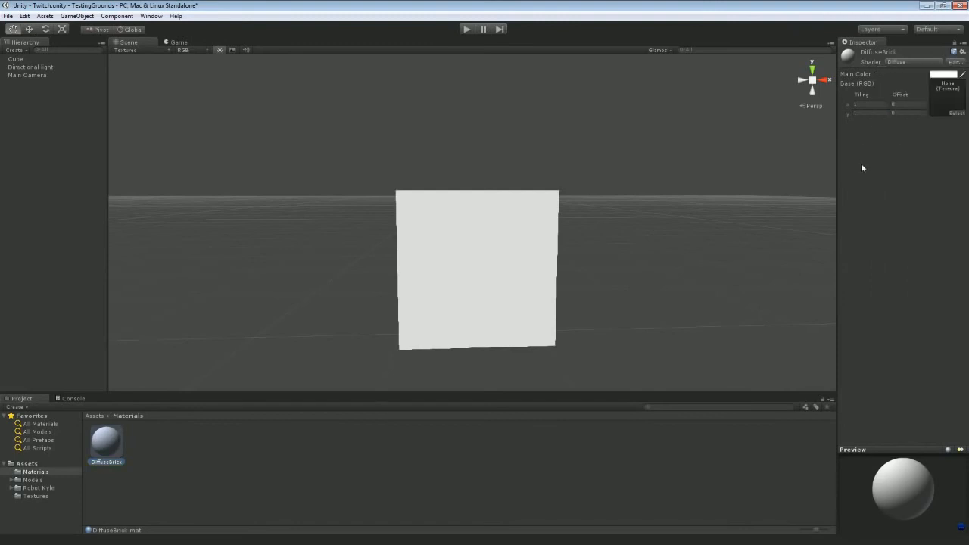
click(899, 64)
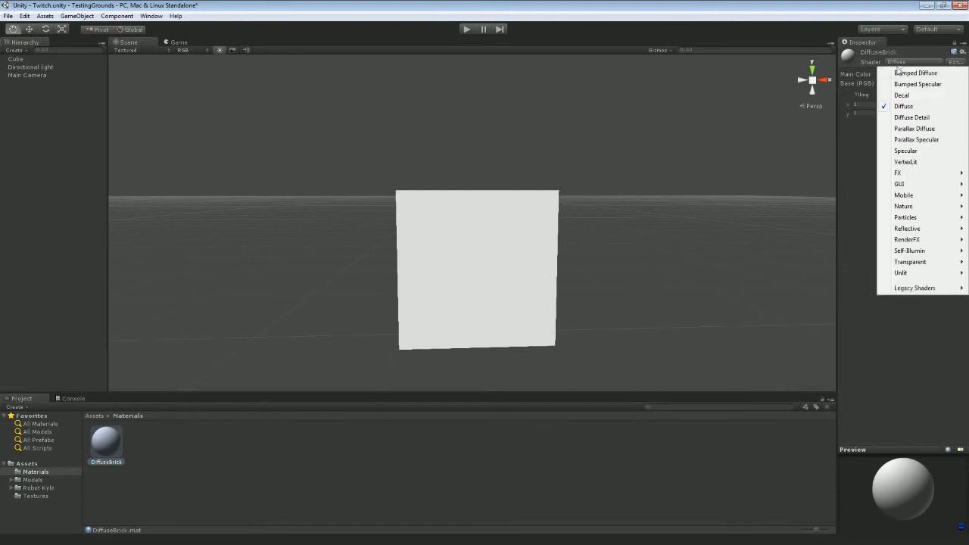
click(908, 107)
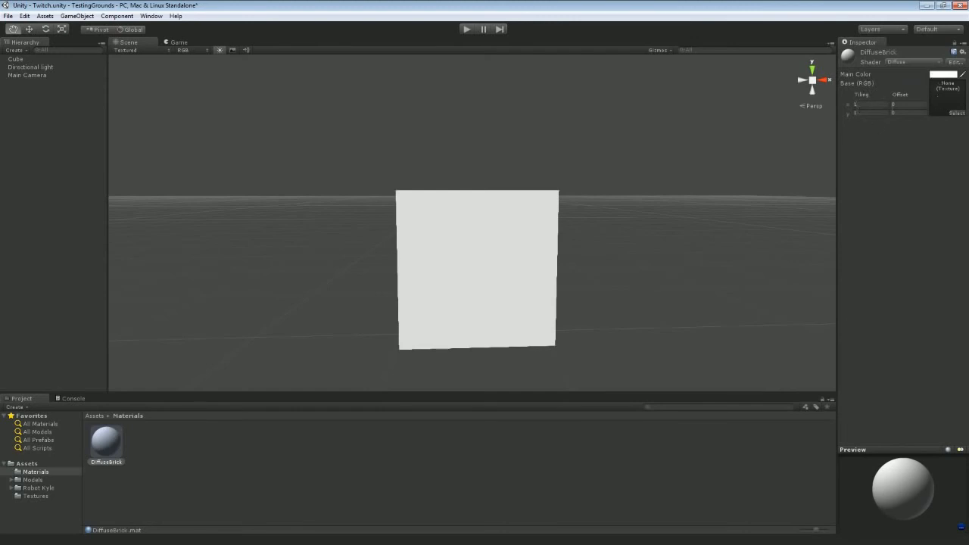
Try the Bumped Diffuse, Specular and Decal shaders on the DiffuseBrick material, and set it back to Diffuse
click(907, 67)
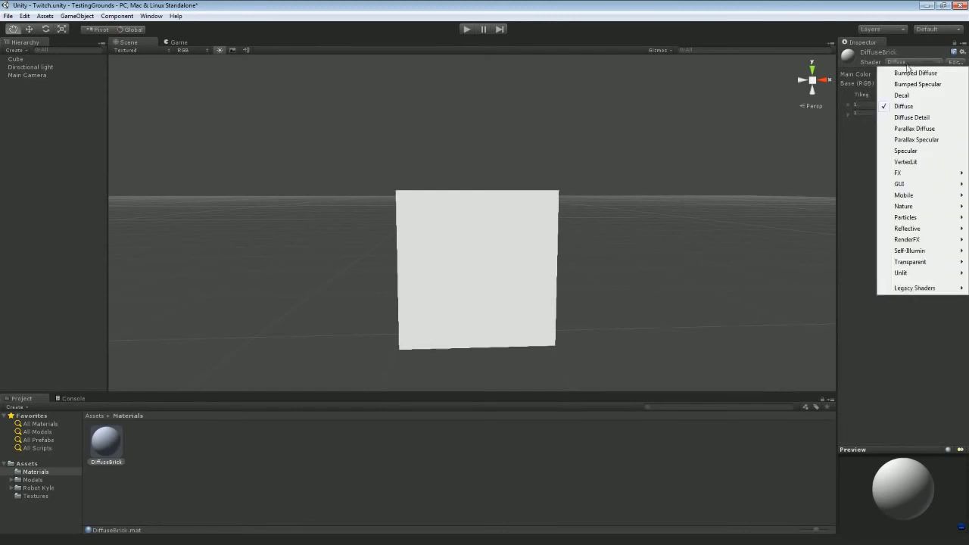
click(909, 75)
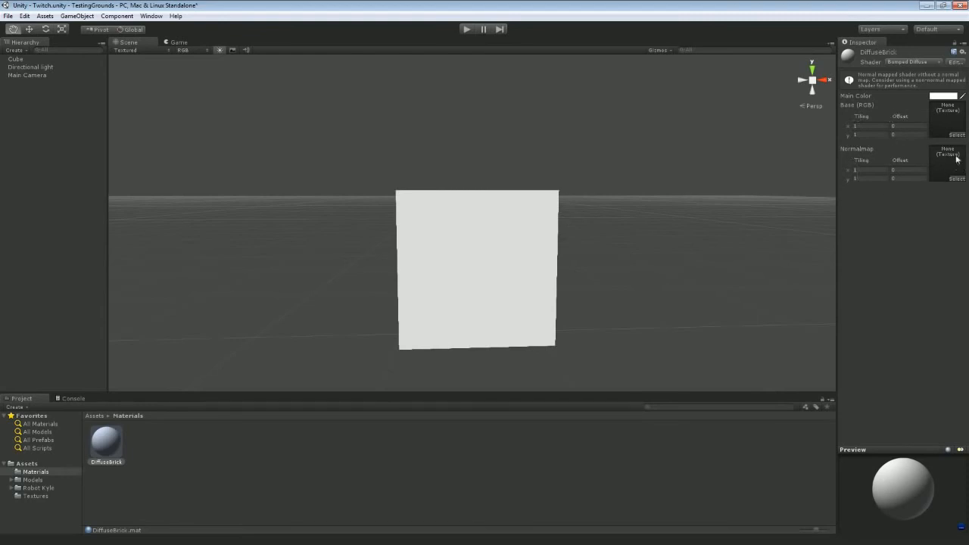
click(927, 62)
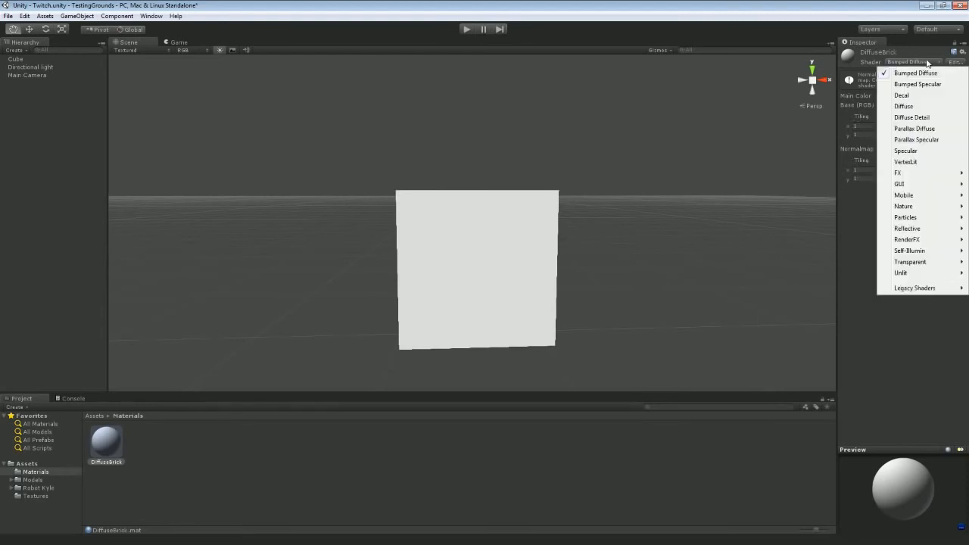
click(908, 150)
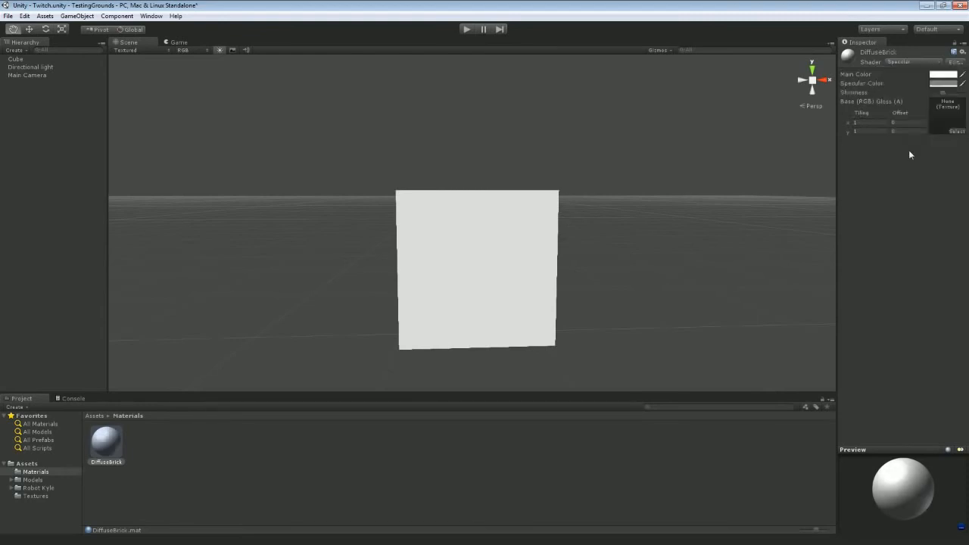
click(920, 63)
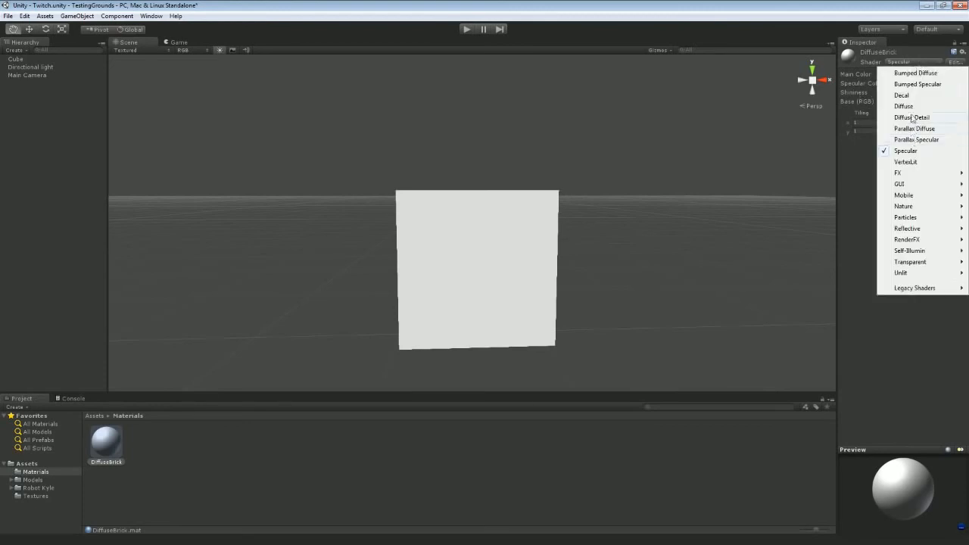
click(913, 96)
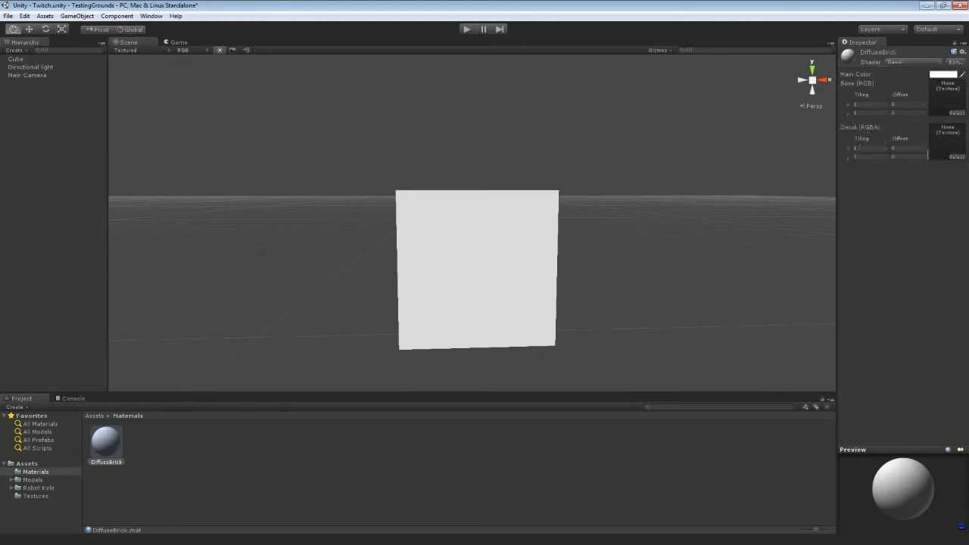
click(913, 61)
click(908, 102)
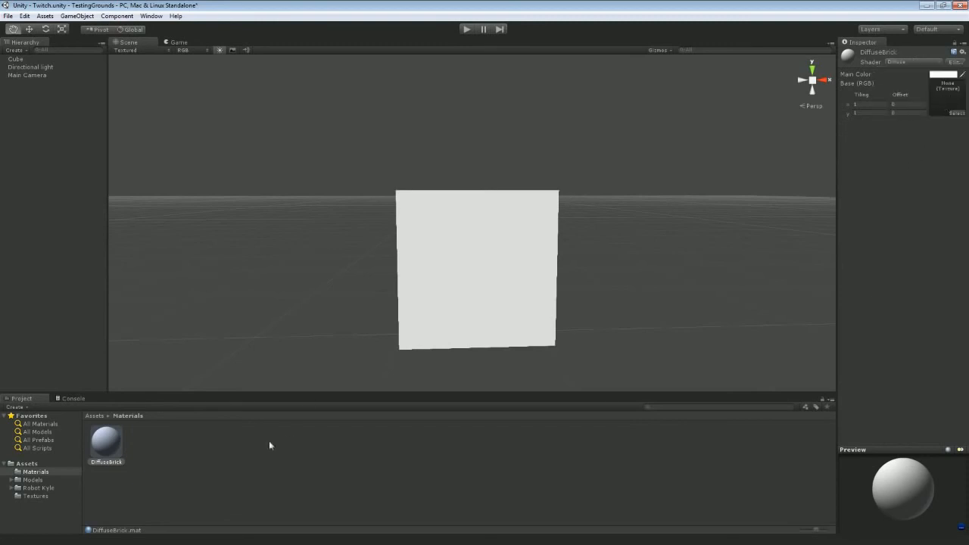
Assign Brick_Texture as the base texture of DiffuseBrick and apply the material to the Cube in the scene
click(954, 113)
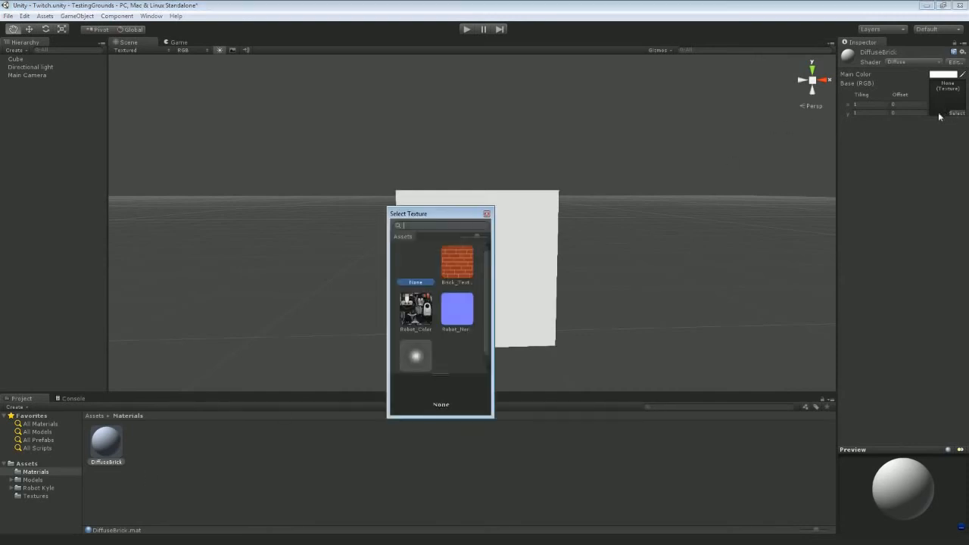
double_click(459, 256)
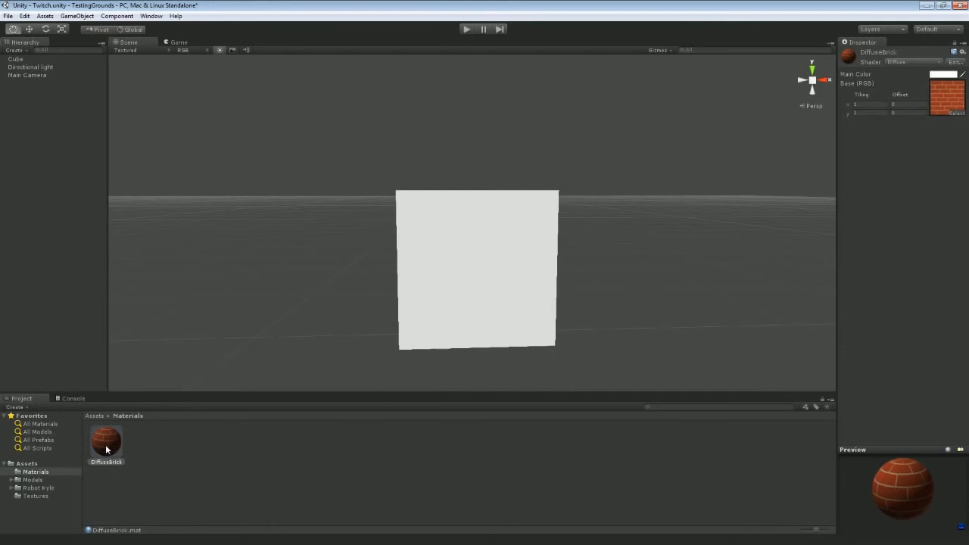
drag(105, 449, 459, 281)
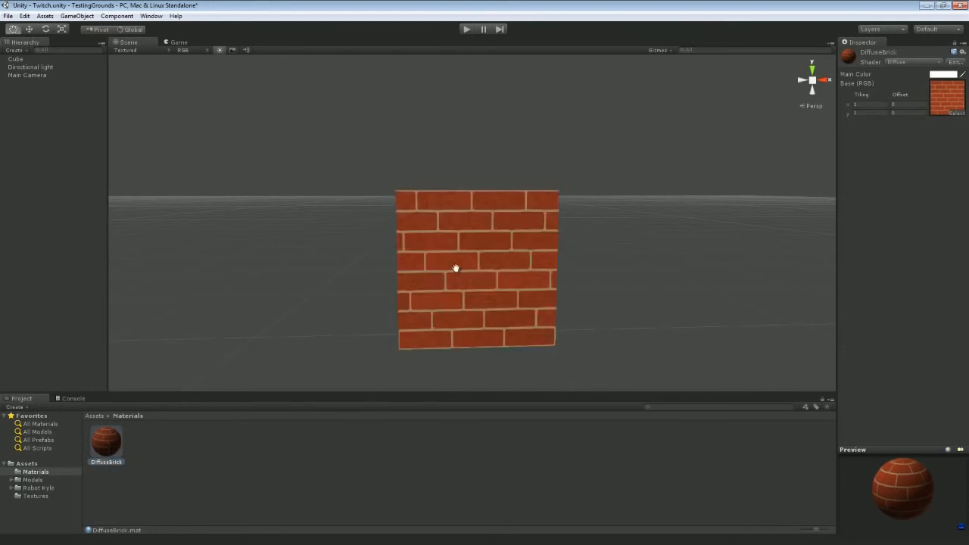
alt+drag(292, 257, 321, 286)
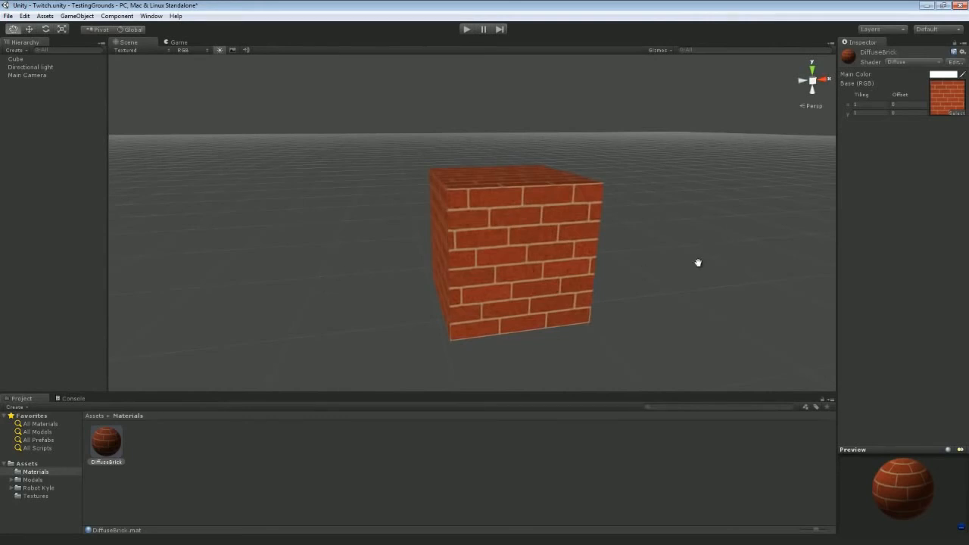
Try dark and blue tints for DiffuseBrick's main color, and restore it to white
click(946, 74)
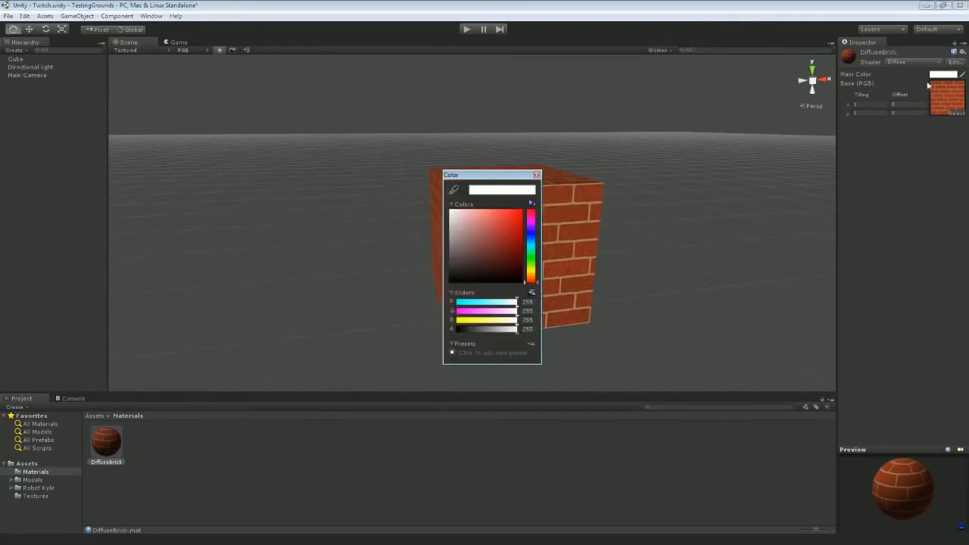
drag(506, 248, 449, 212)
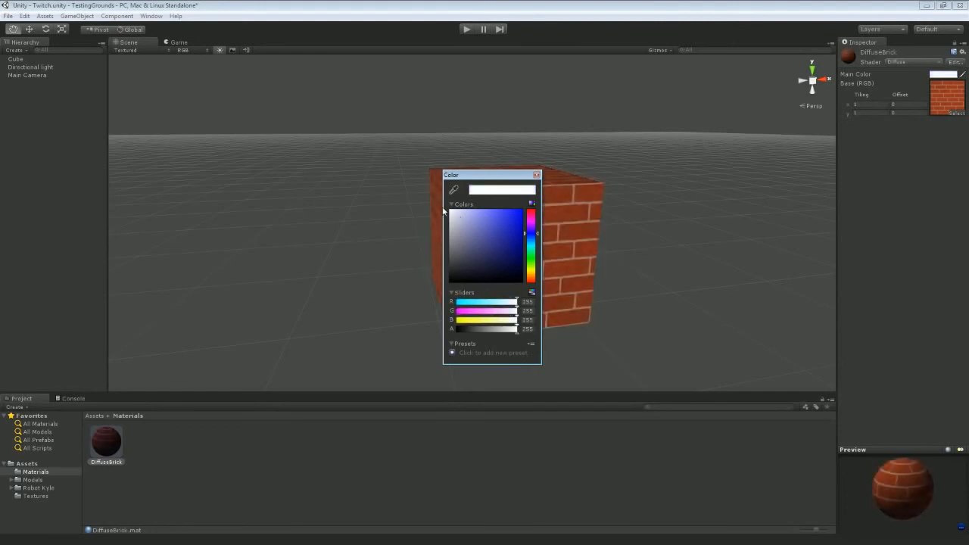
drag(501, 229, 430, 198)
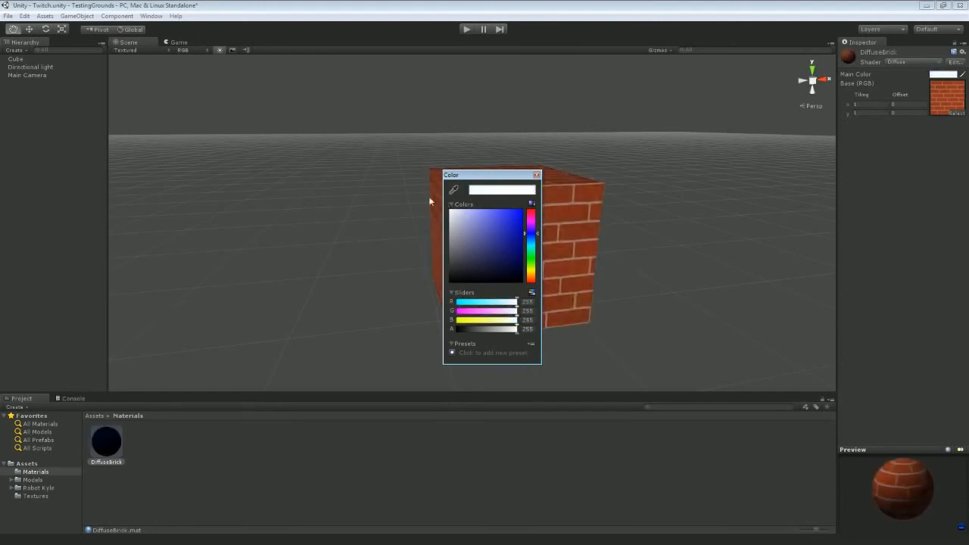
click(537, 175)
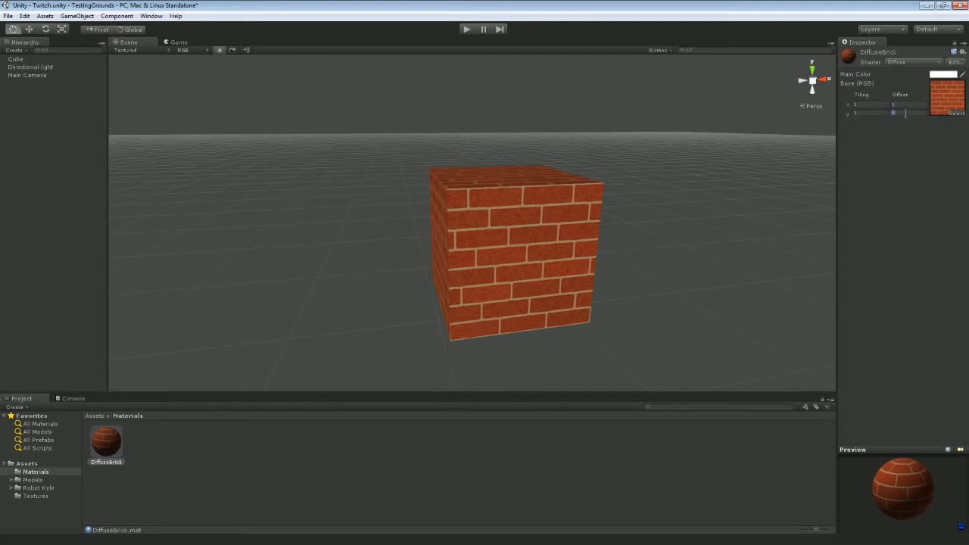
Set the base texture offset of DiffuseBrick to 0.3 in X and, after trying 0.5, to 0.75 in Y
text(0.5)
key(Return)
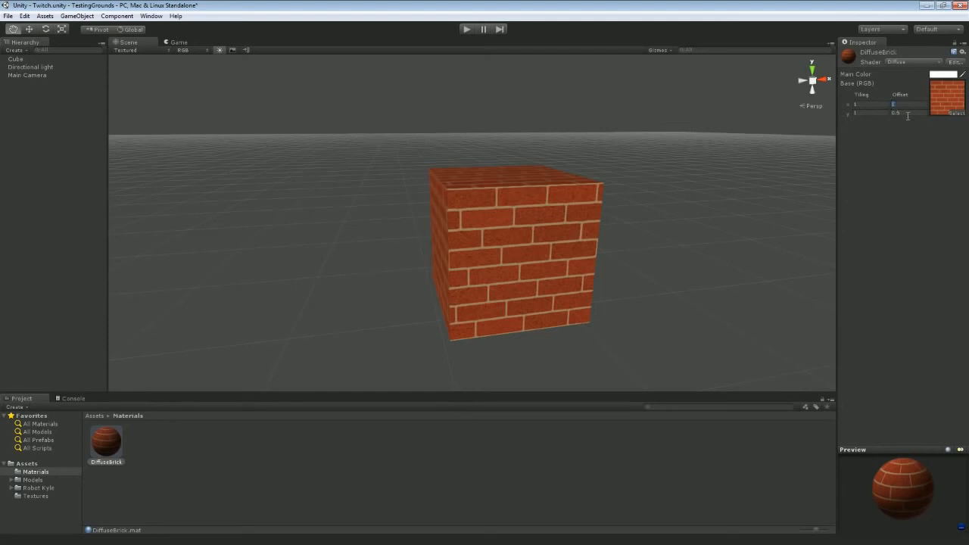
text(.3)
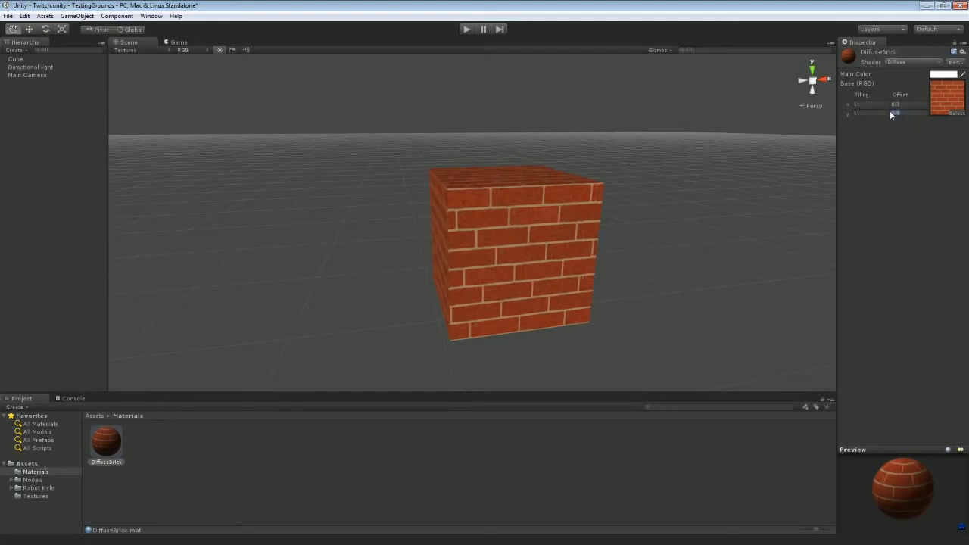
text(.75)
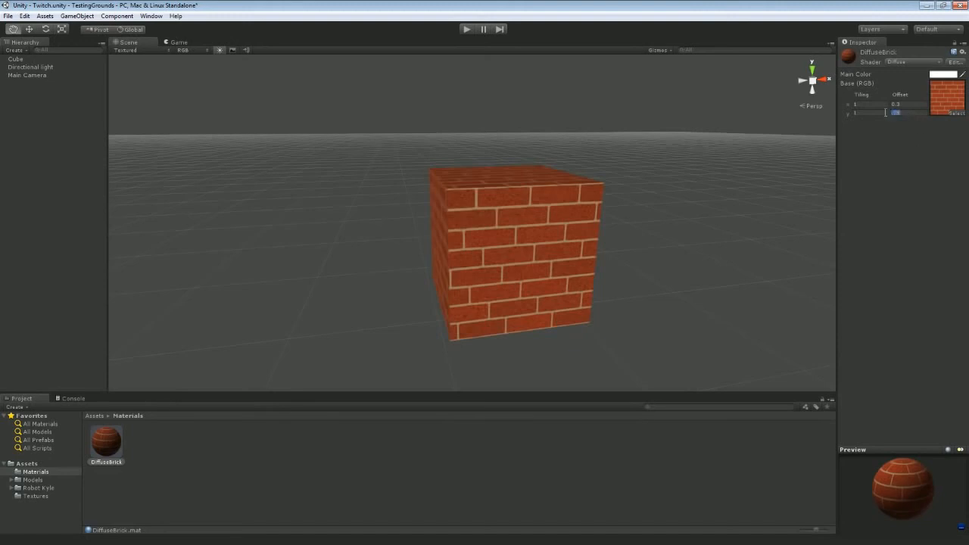
Try other Y values for DiffuseBrick's base texture offset, and reset the offset to 0 in both X and Y
text(.9)
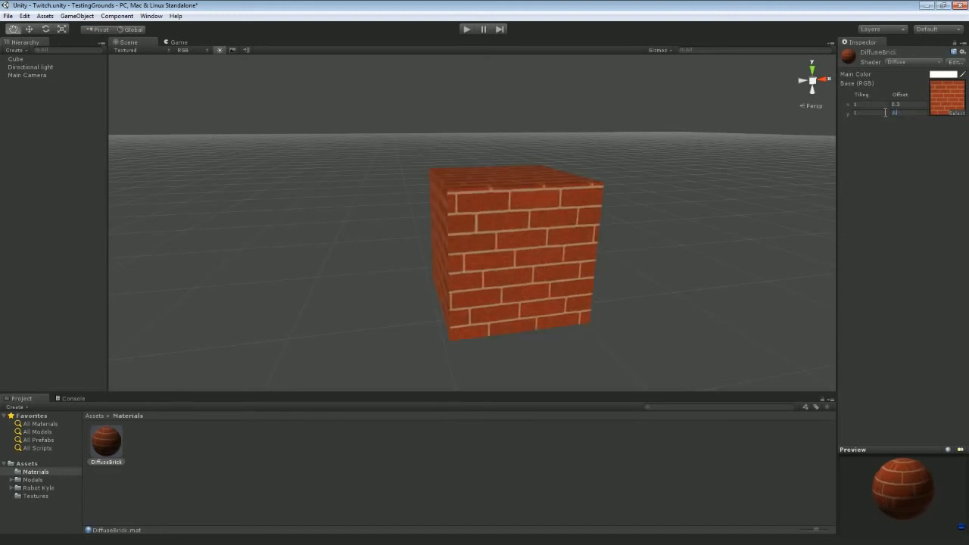
text(5)
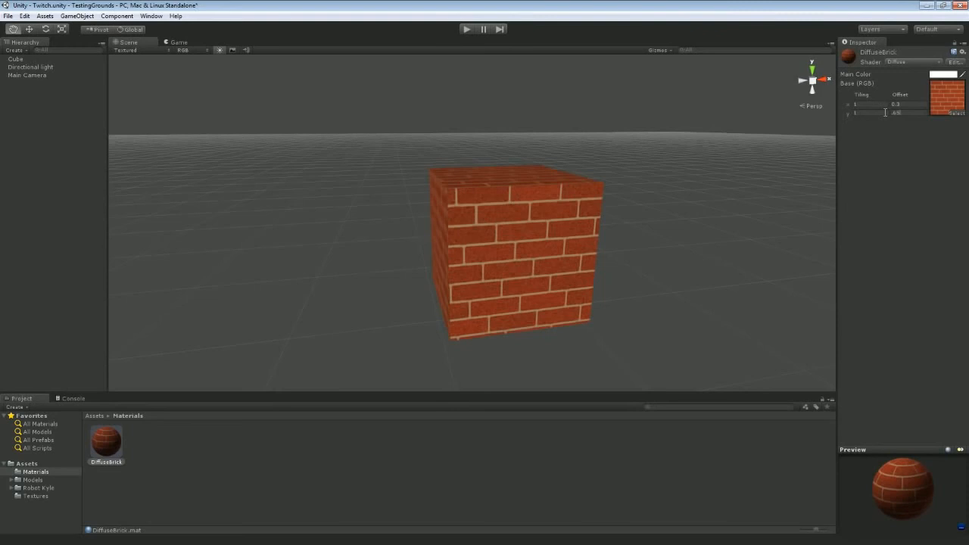
key(BackSpace)
key(BackSpace)
click(894, 104)
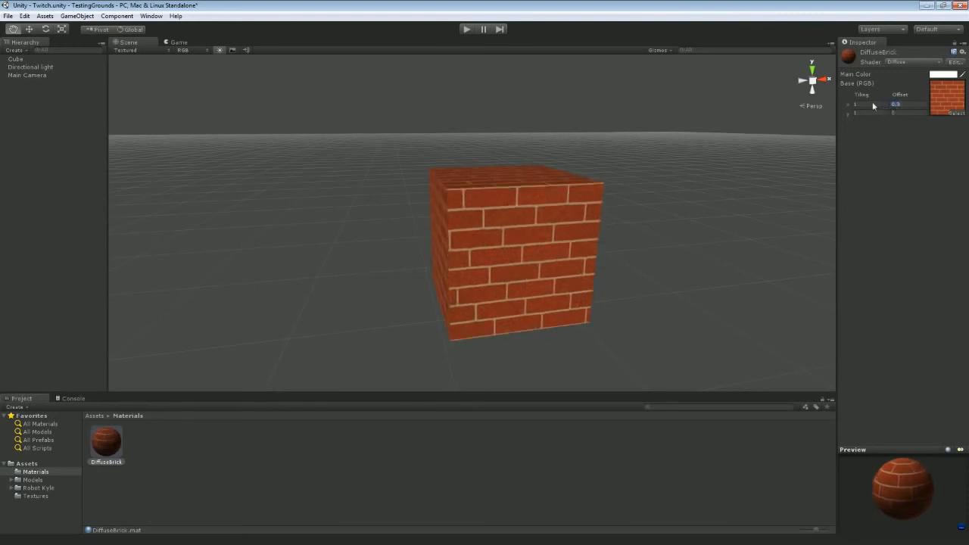
text(0)
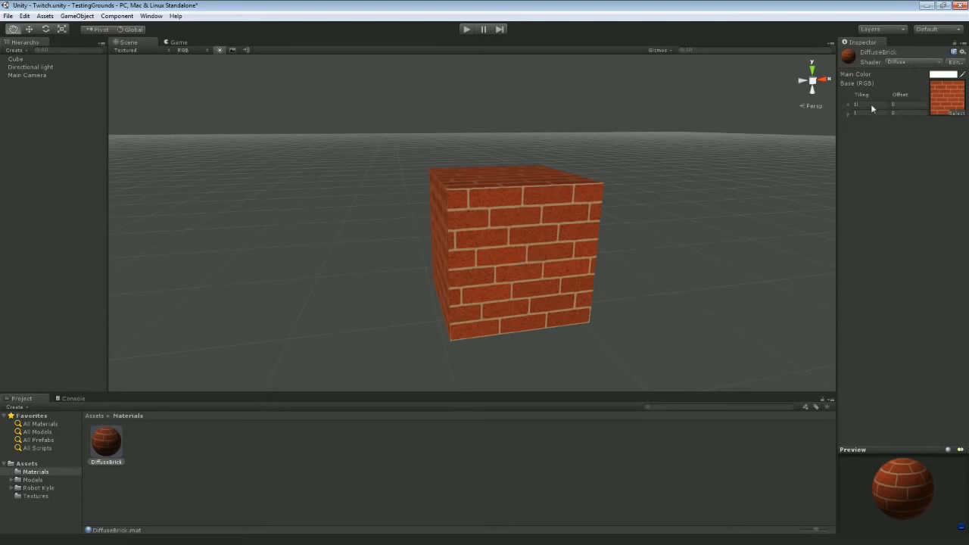
Try a base texture tiling of 3 in X and Y on DiffuseBrick, and restore both values to 1
text(3)
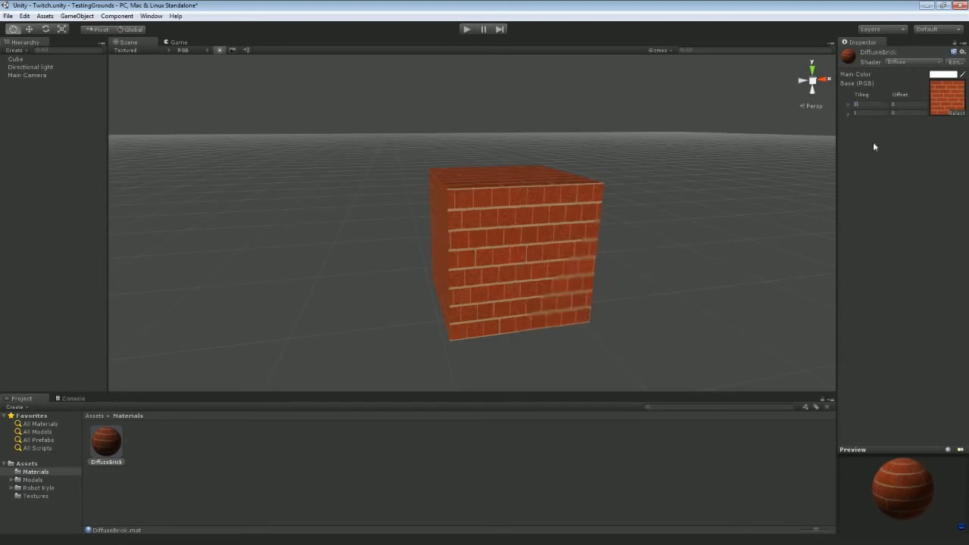
text(2)
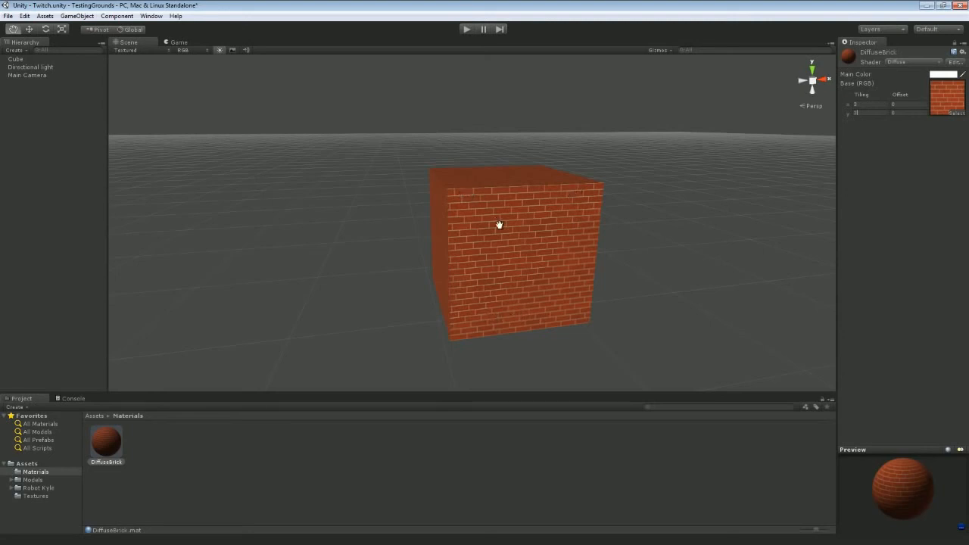
text(1)
click(855, 113)
text(1)
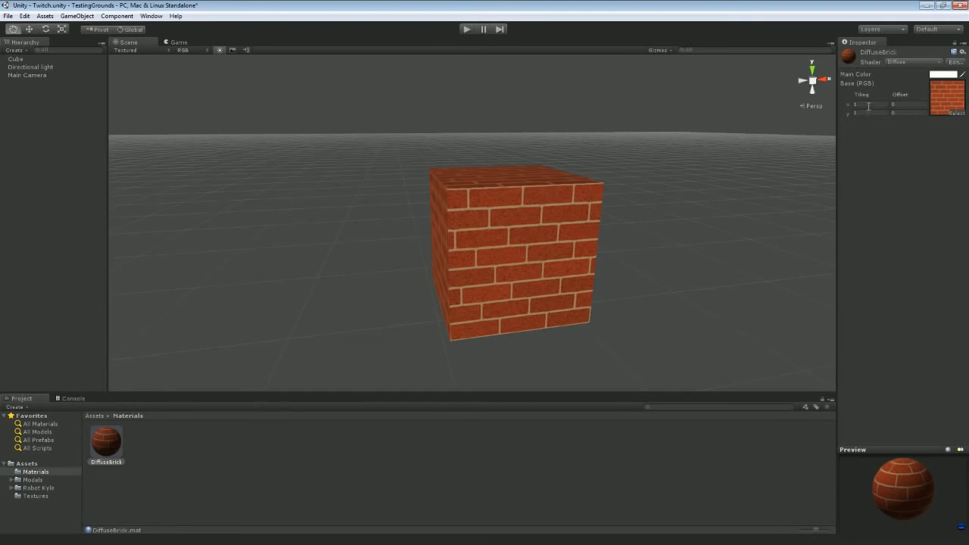
Set the base texture tiling of DiffuseBrick to 3 in both X and Y
drag(867, 103, 850, 107)
text(3)
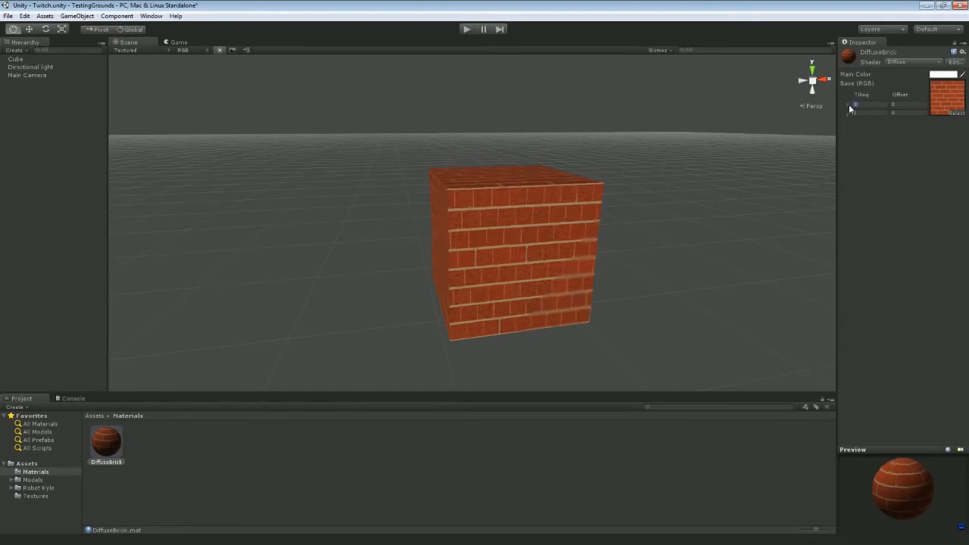
click(853, 113)
text(3)
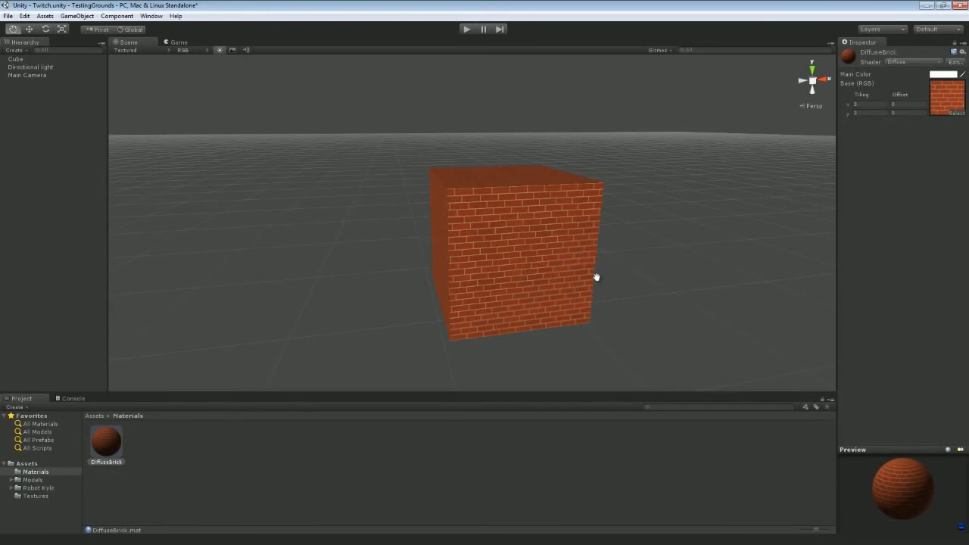
Raise the Aniso Level of Brick_Texture to 3 and apply it, retrying the file move, and raise it slightly further and reapply
click(34, 497)
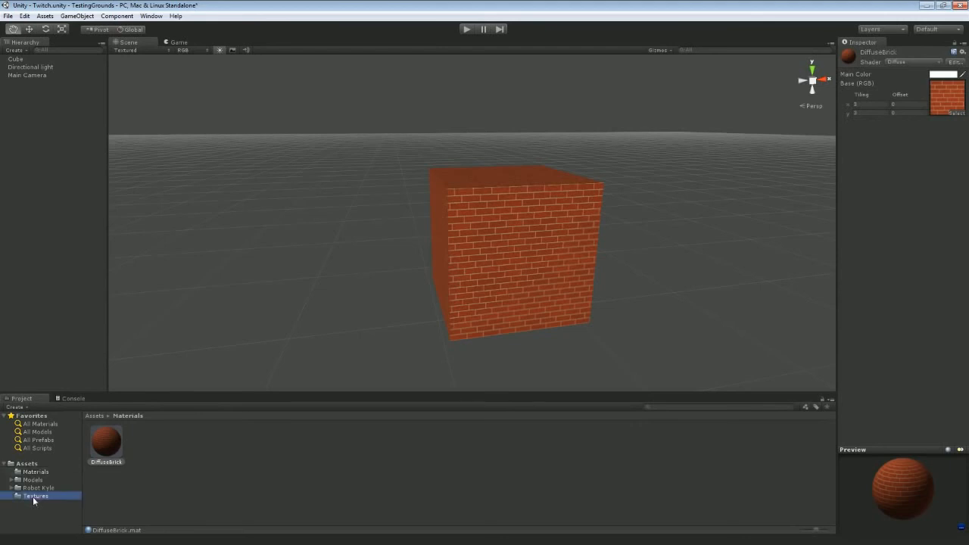
click(112, 448)
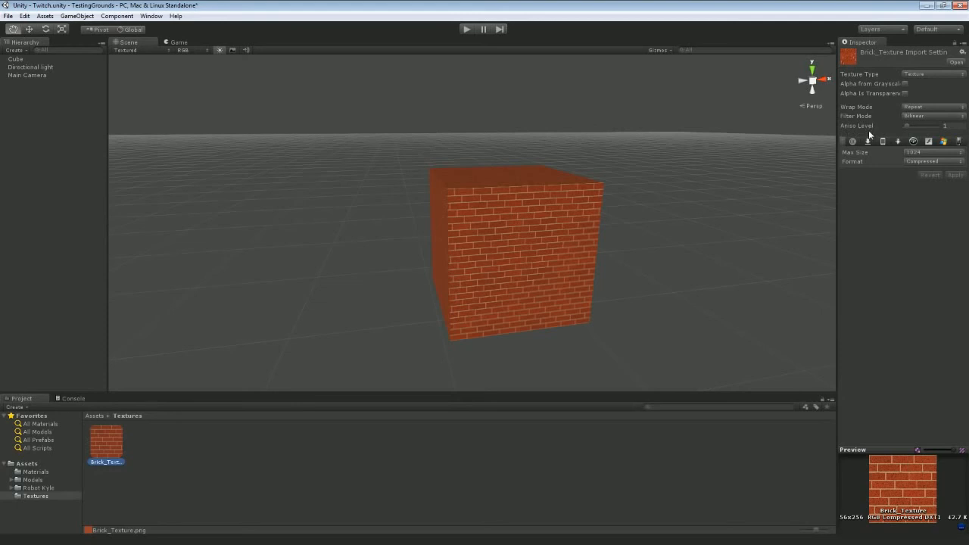
click(907, 125)
click(952, 175)
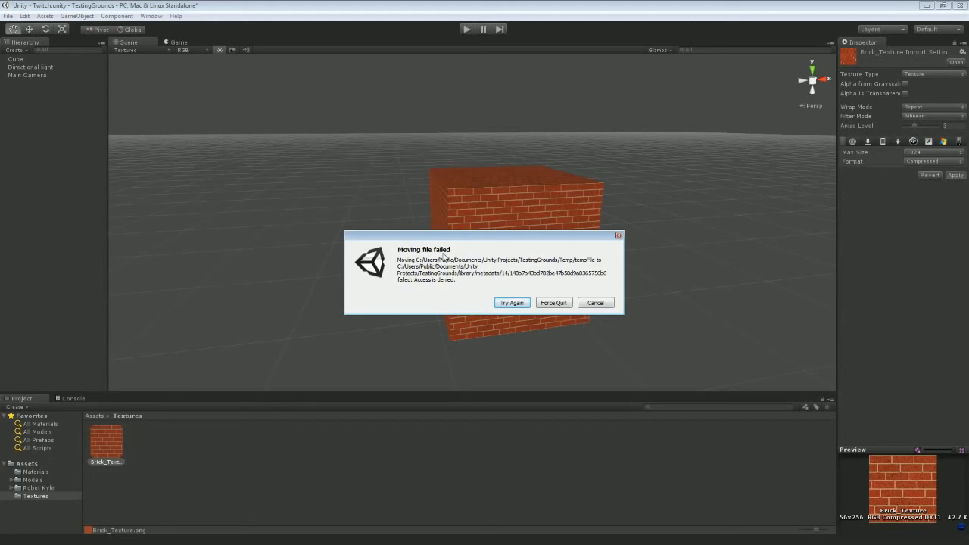
click(512, 302)
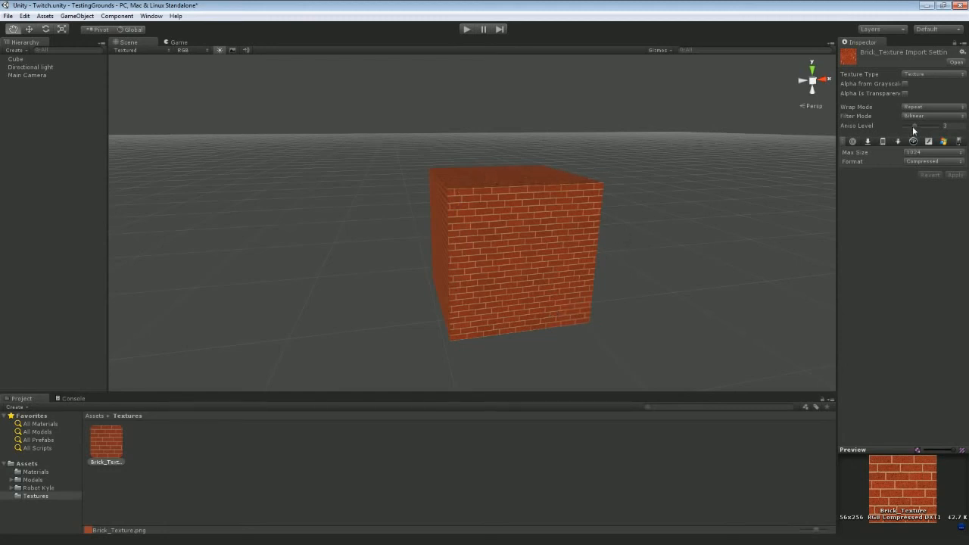
drag(914, 125, 919, 126)
click(955, 175)
Try the Specular shader on the DiffuseBrick material and adjust its shininess
click(35, 472)
click(106, 443)
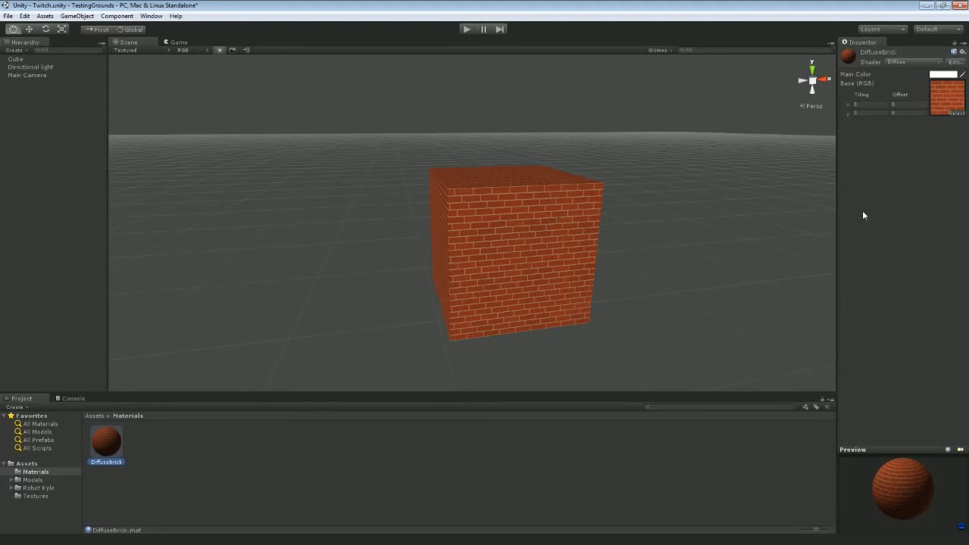
click(901, 63)
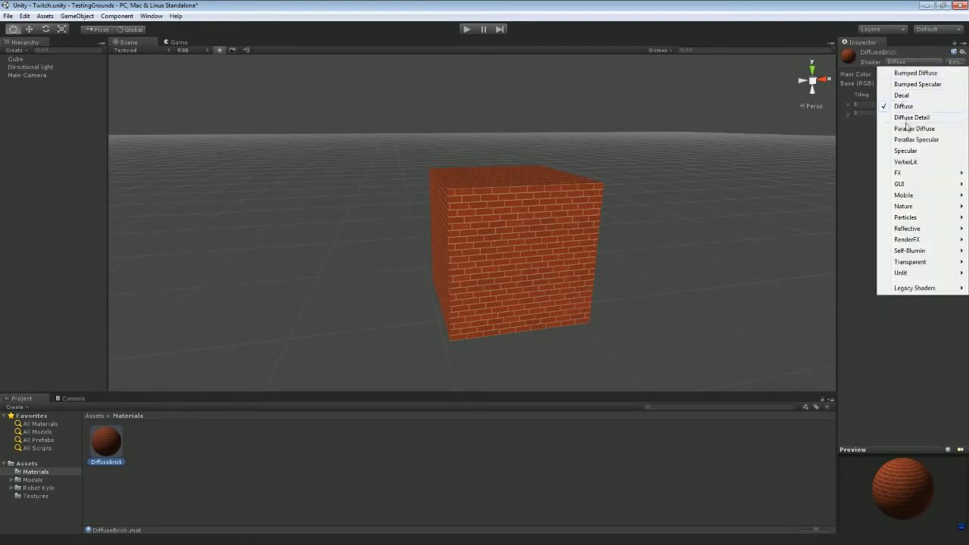
click(905, 151)
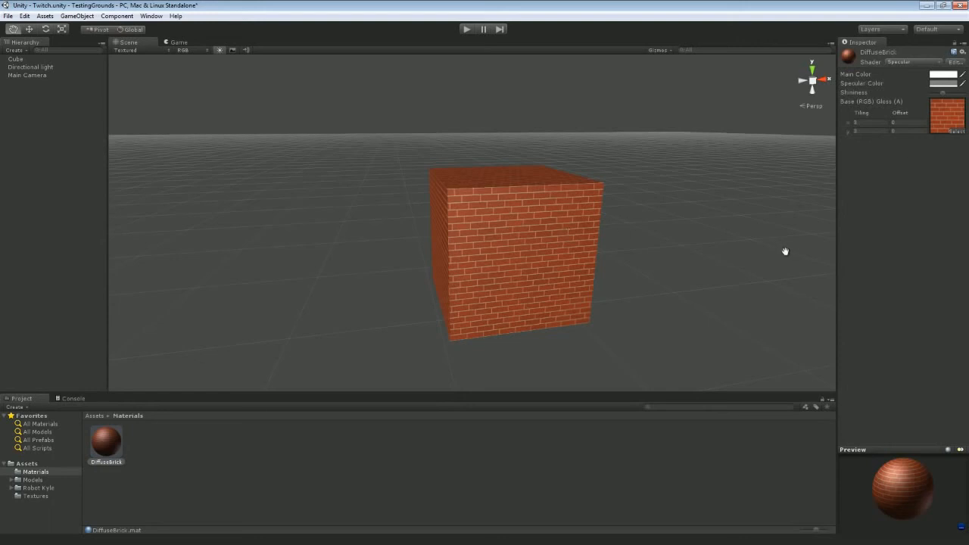
mouse_move(936, 94)
mouse_down()
mouse_move(951, 97)
mouse_move(942, 97)
mouse_up()
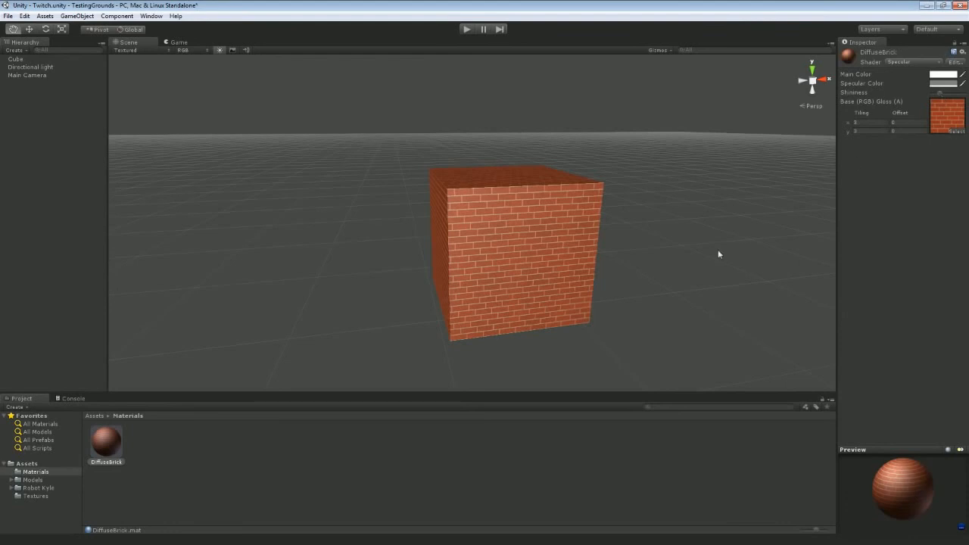
Try white and red as DiffuseBrick's specular color, and settle on a light grey
mouse_move(717, 253)
alt+mouse_down()
mouse_move(707, 249)
mouse_move(784, 245)
mouse_move(474, 253)
mouse_move(716, 246)
mouse_move(707, 260)
alt+mouse_up()
click(935, 84)
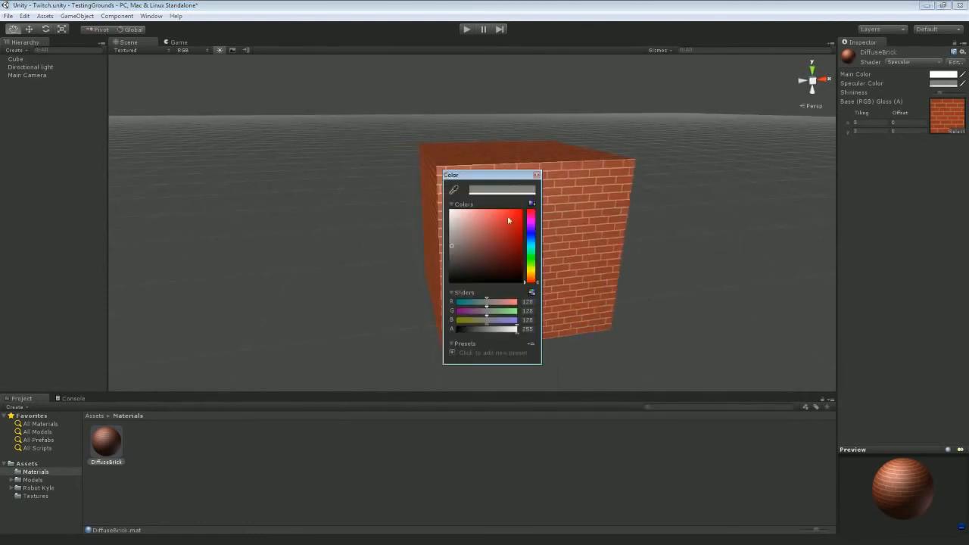
drag(510, 221, 450, 212)
drag(465, 250, 520, 212)
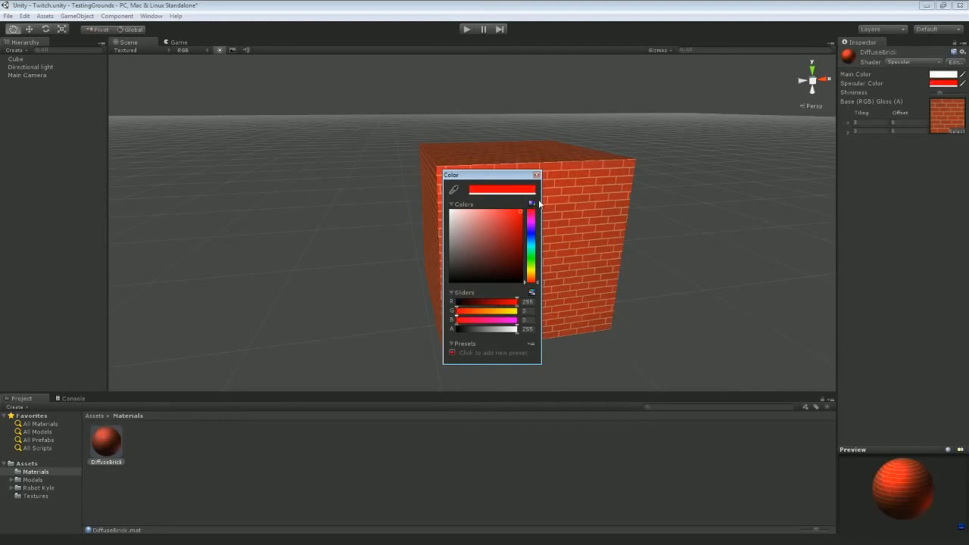
drag(510, 176, 705, 197)
drag(693, 246, 625, 254)
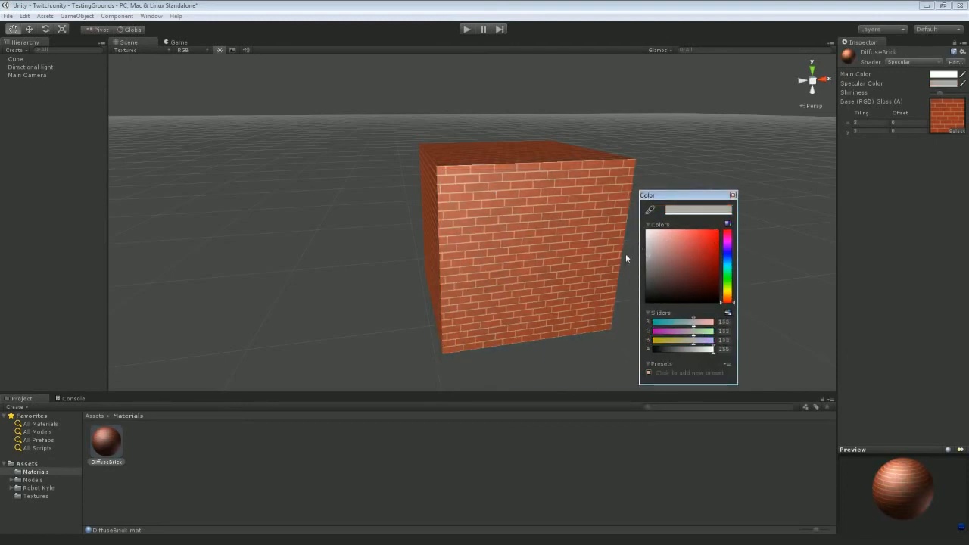
click(732, 196)
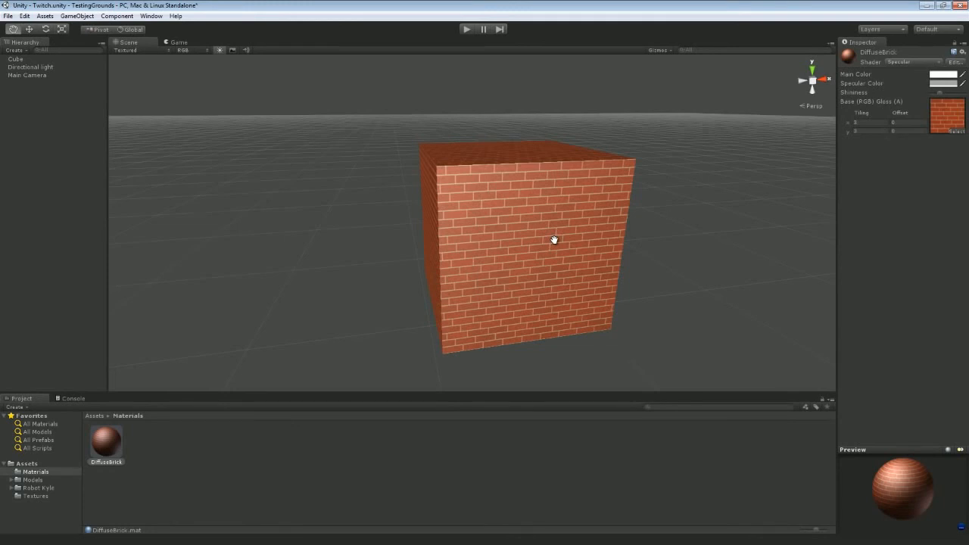
Set the DiffuseBrick shader to Bumped Diffuse and import Brick_Normal.png from the Twitch Assets folder into the Textures folder
click(905, 62)
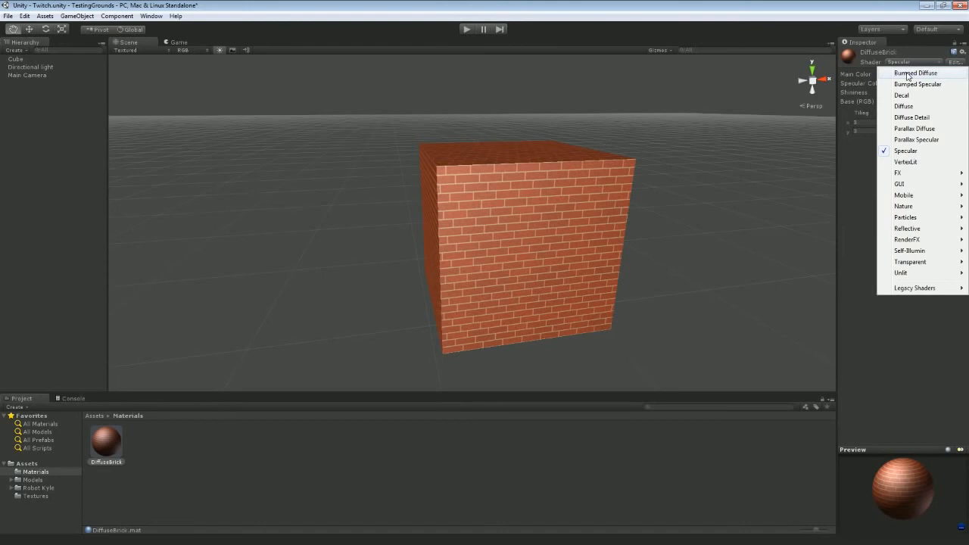
click(908, 73)
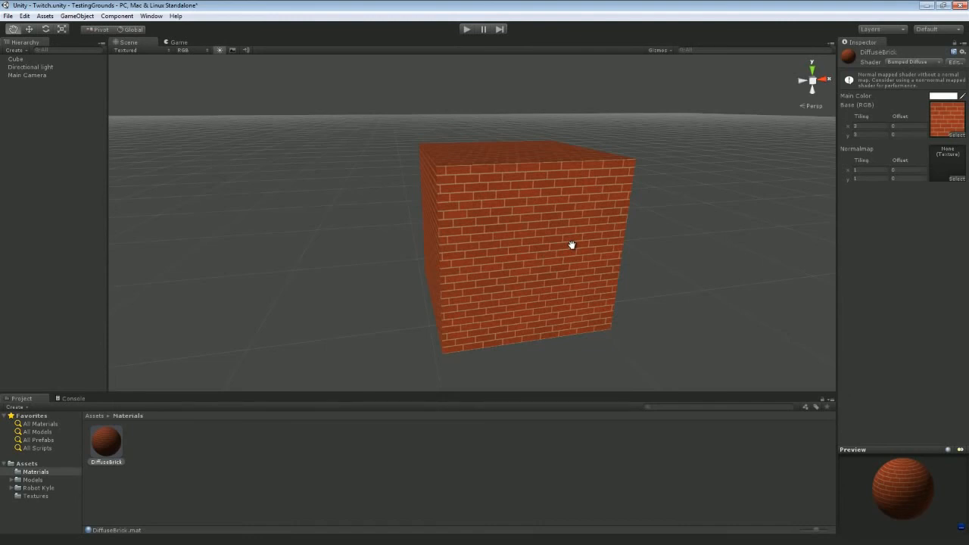
click(38, 496)
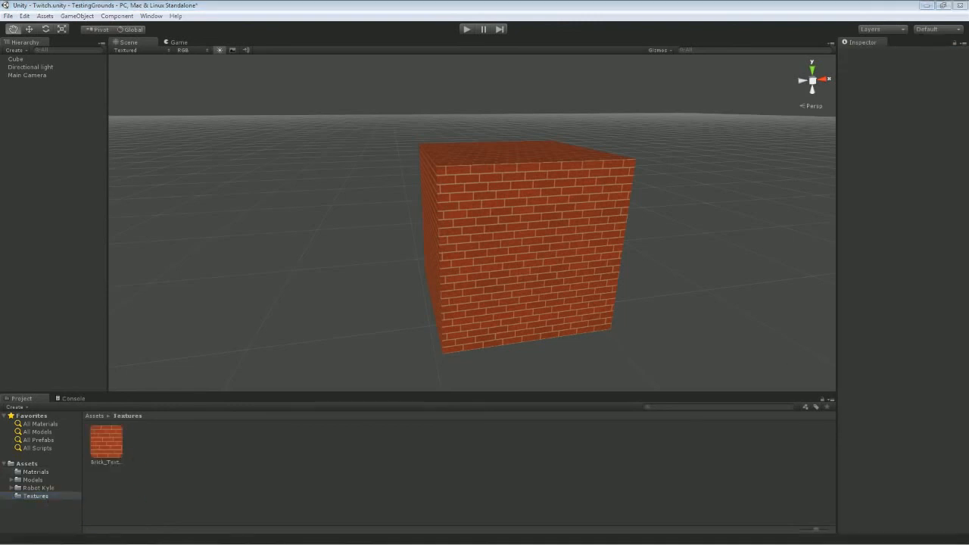
drag(968, 36, 838, 83)
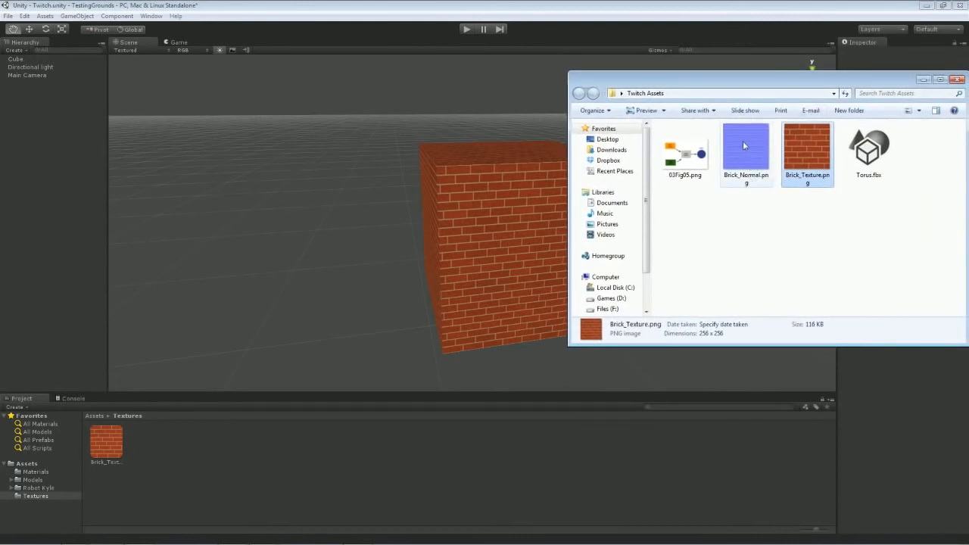
drag(743, 145, 161, 467)
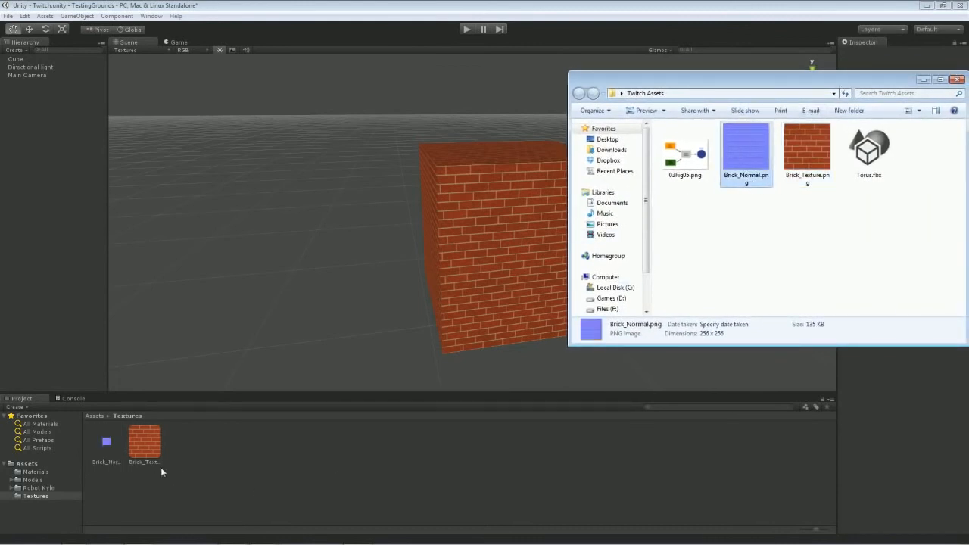
drag(696, 86, 968, 61)
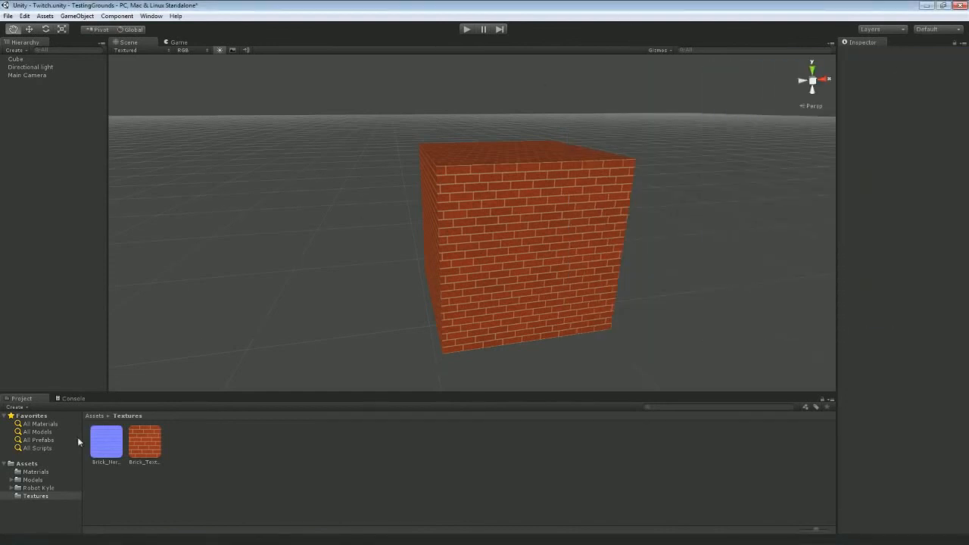
click(106, 447)
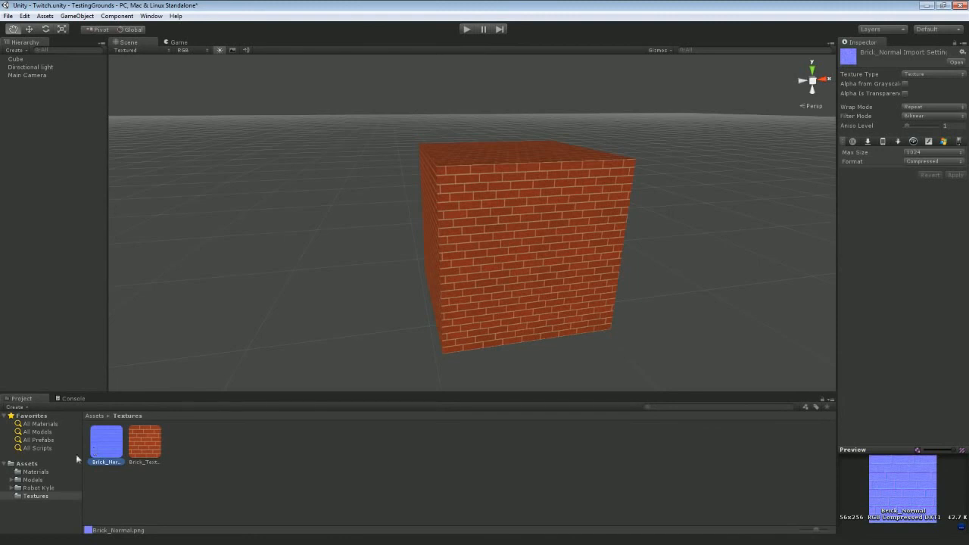
Try Brick_Normal as the base texture of DiffuseBrick, and restore Brick_Texture as the base
click(41, 471)
click(107, 444)
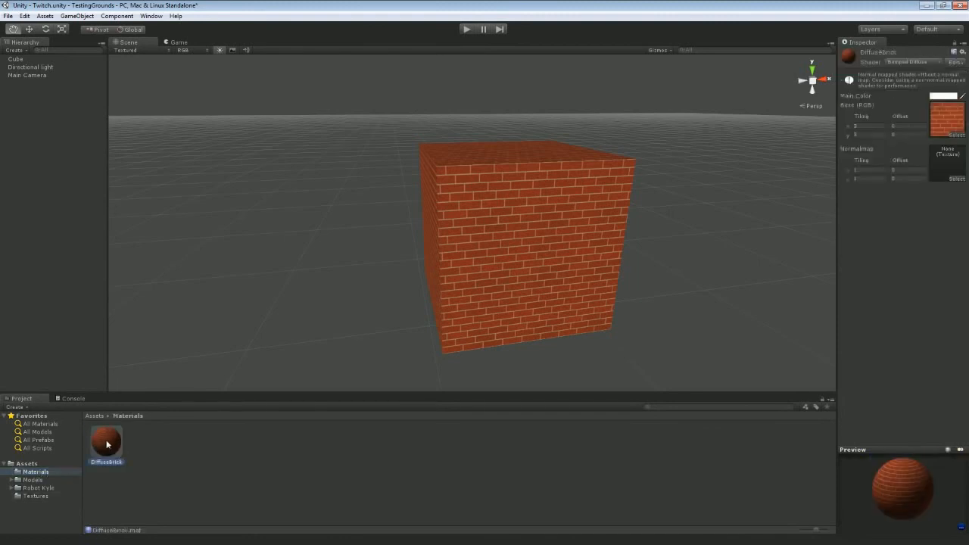
click(955, 134)
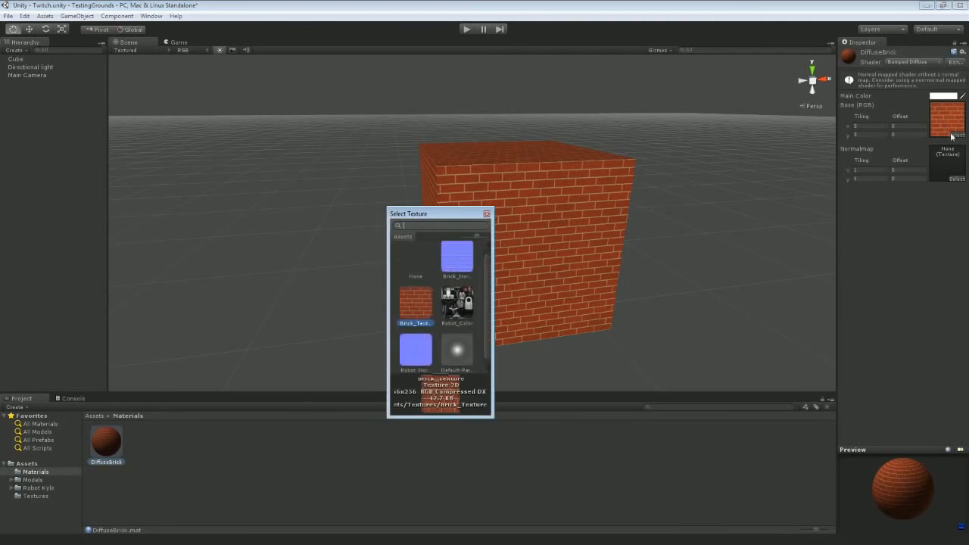
click(466, 265)
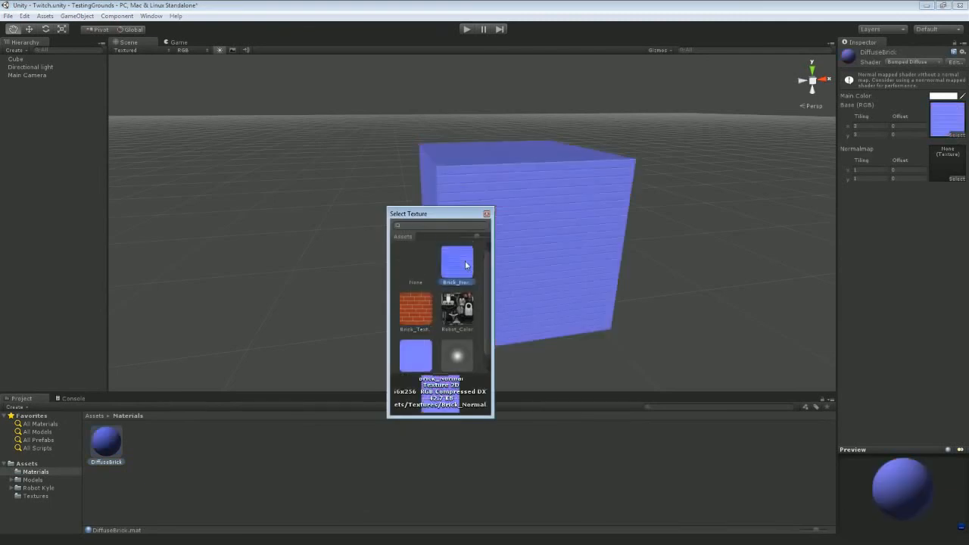
click(487, 214)
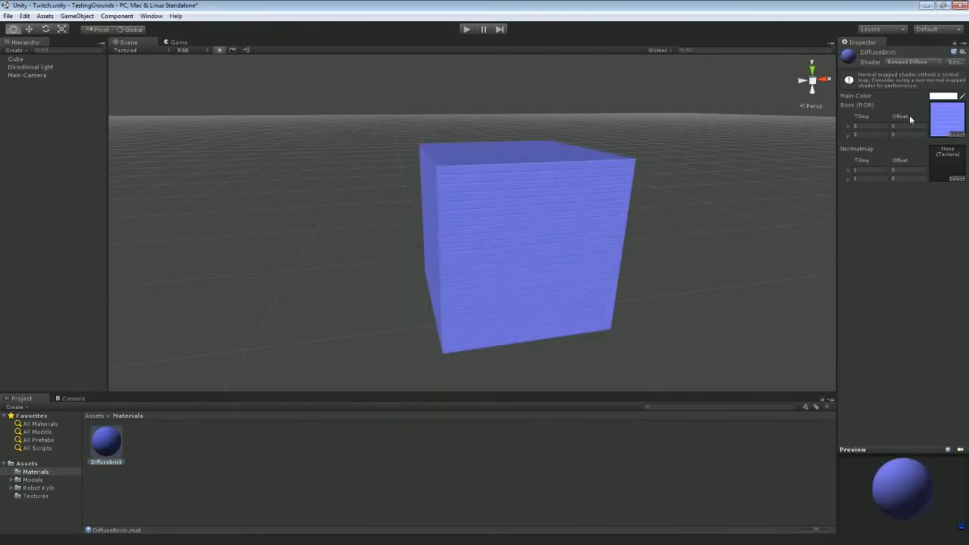
click(956, 135)
click(403, 313)
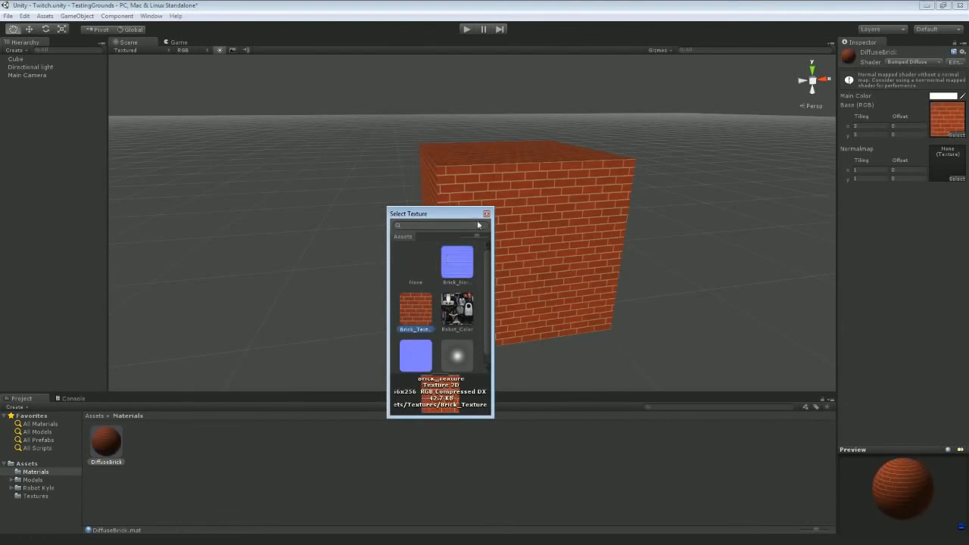
click(487, 214)
Set the texture type of Brick_Normal in the Textures folder to Normal map and apply the import settings
click(43, 496)
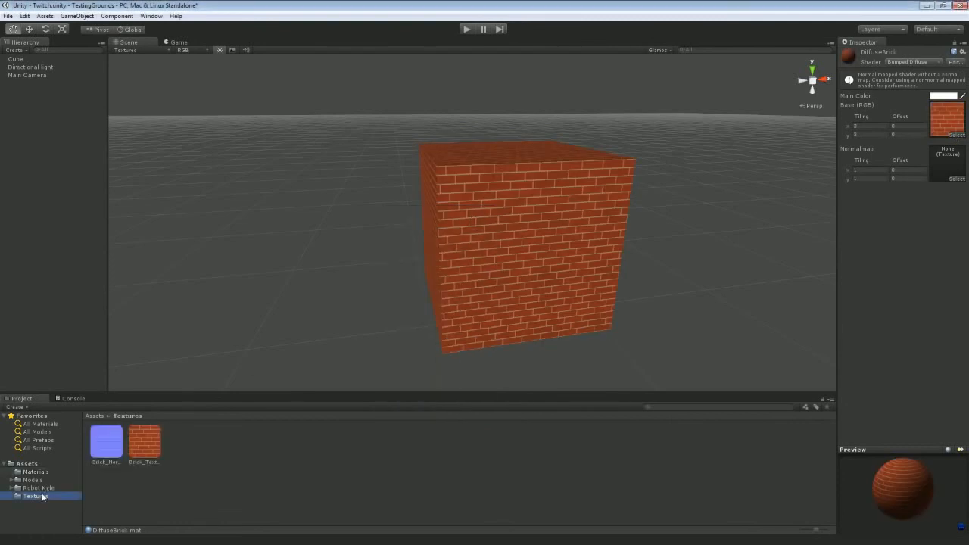
click(105, 448)
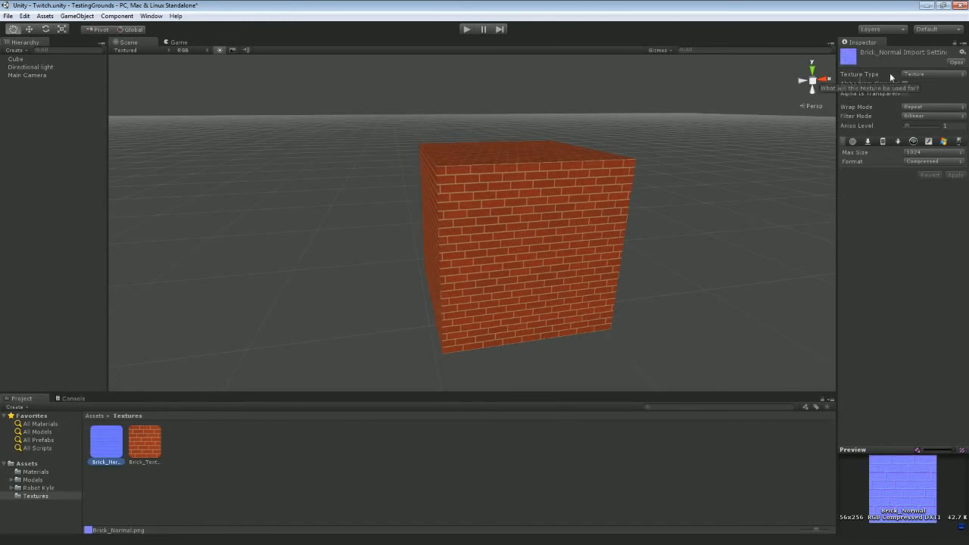
click(942, 77)
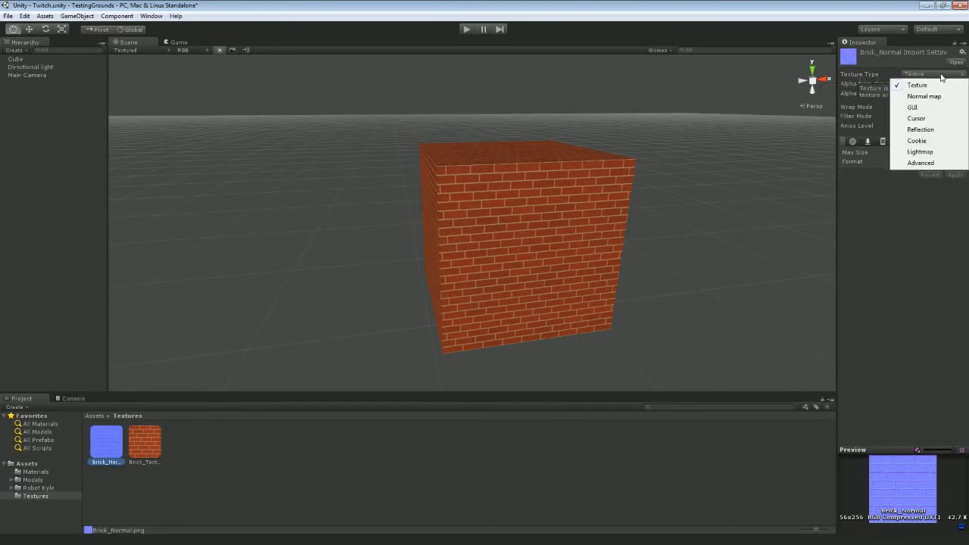
click(931, 98)
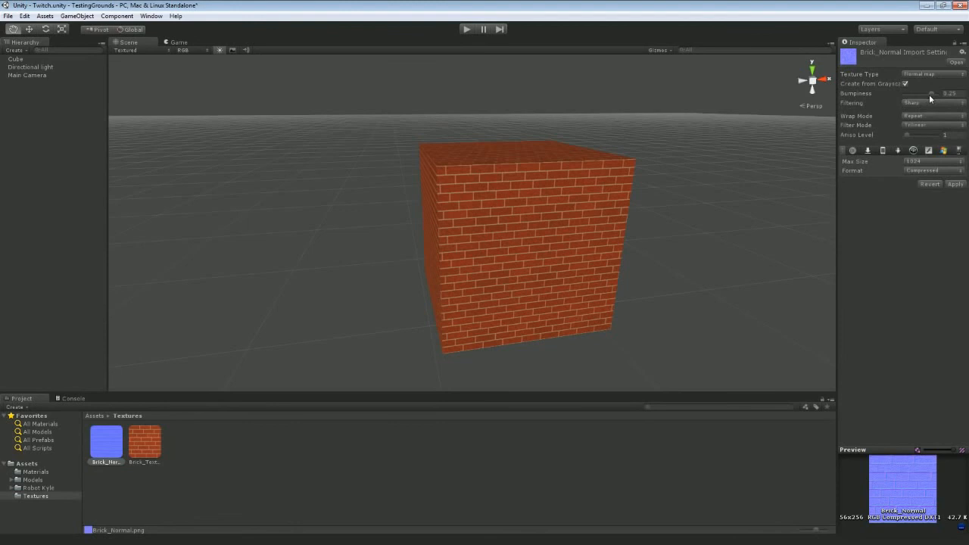
click(954, 184)
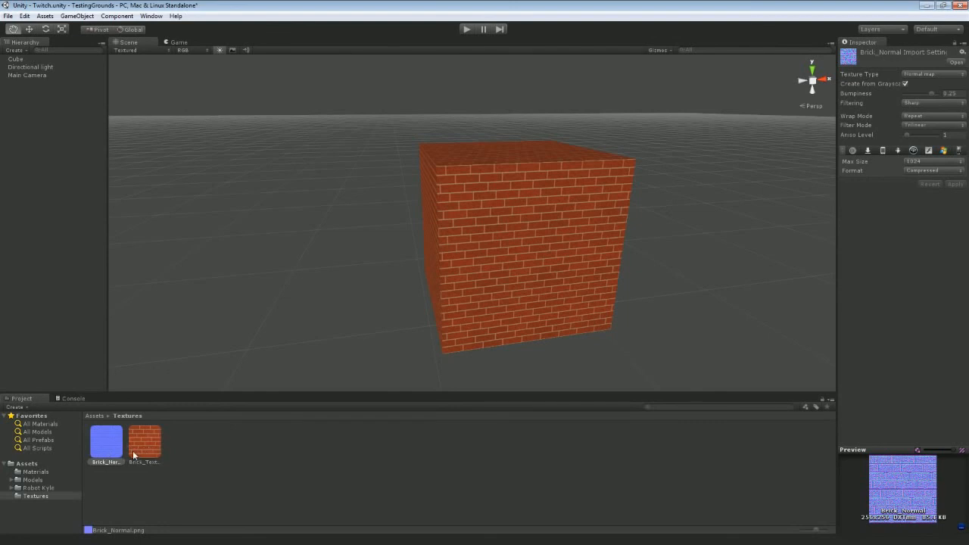
Assign Brick_Normal as the normal map of the DiffuseBrick material in the Materials folder
click(37, 472)
click(103, 448)
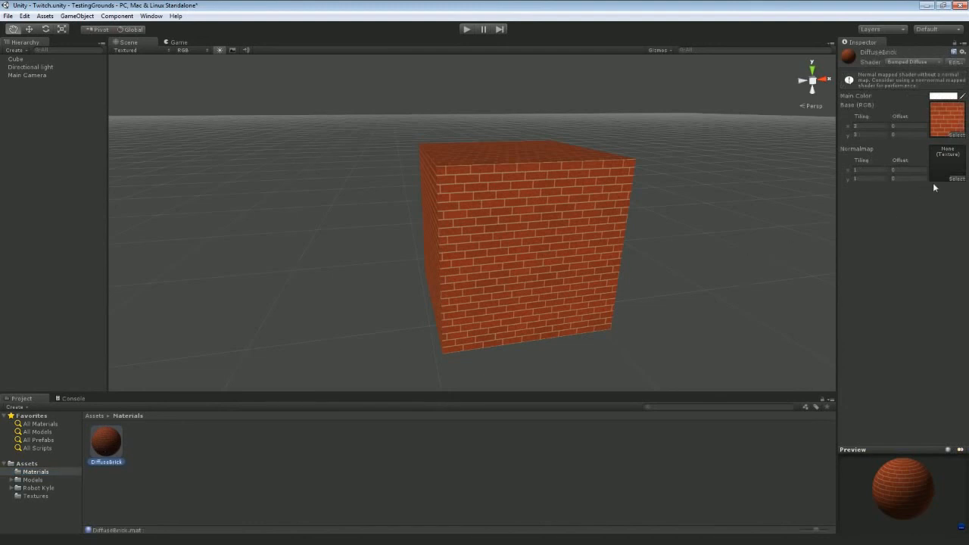
click(956, 179)
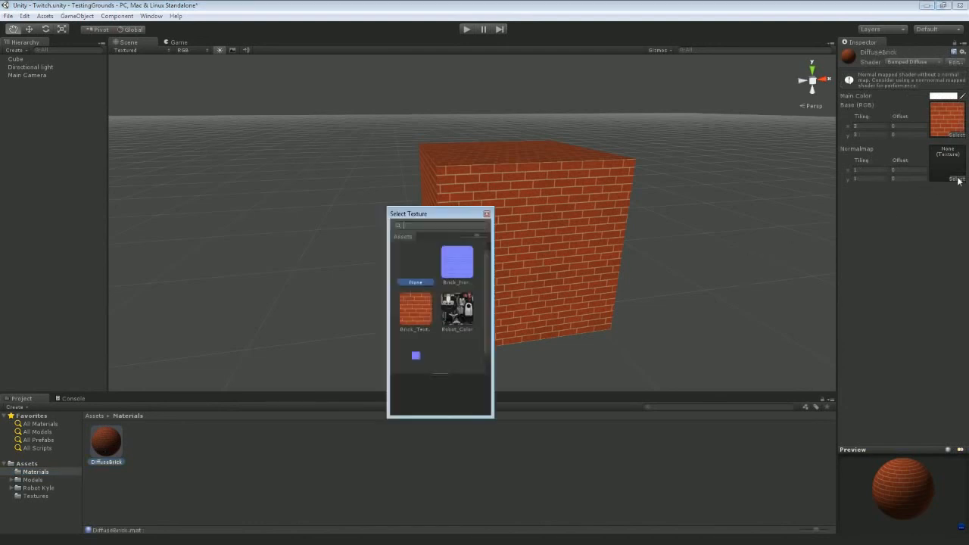
click(458, 268)
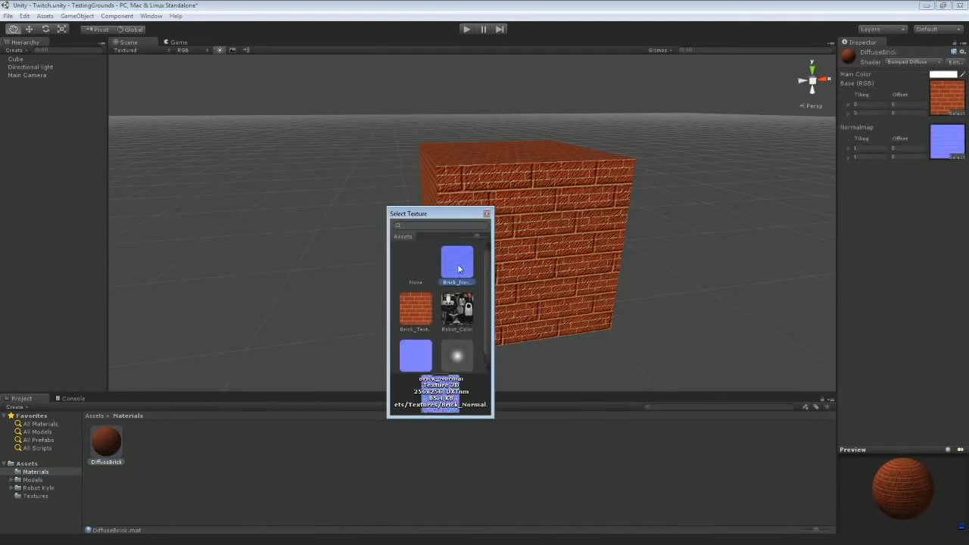
click(487, 214)
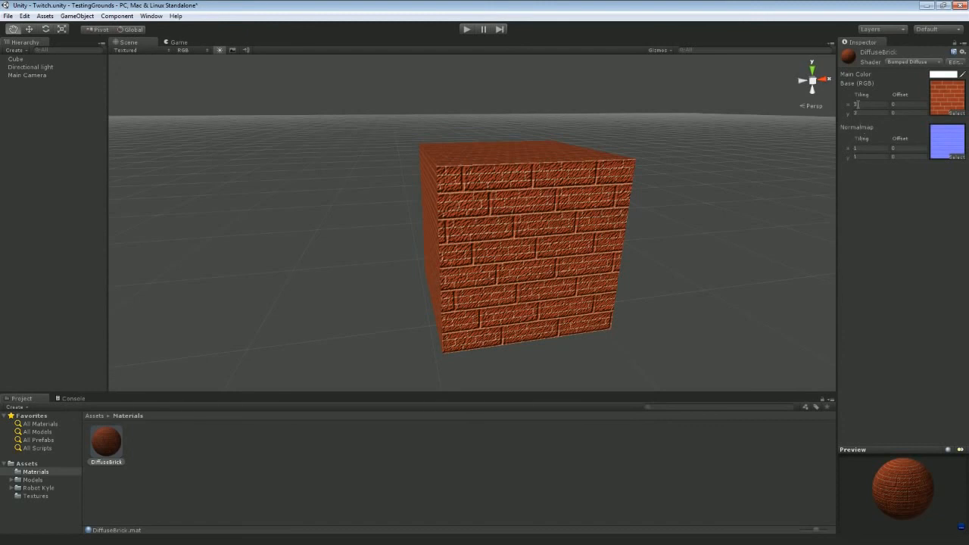
Set DiffuseBrick's normal map tiling to 3 in both X and Y
click(863, 149)
text(3)
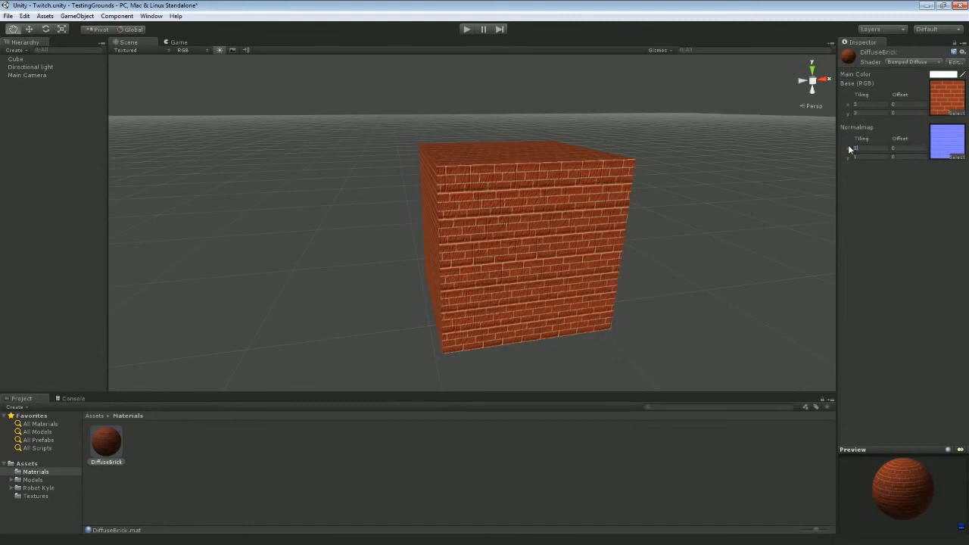
click(868, 158)
text(3)
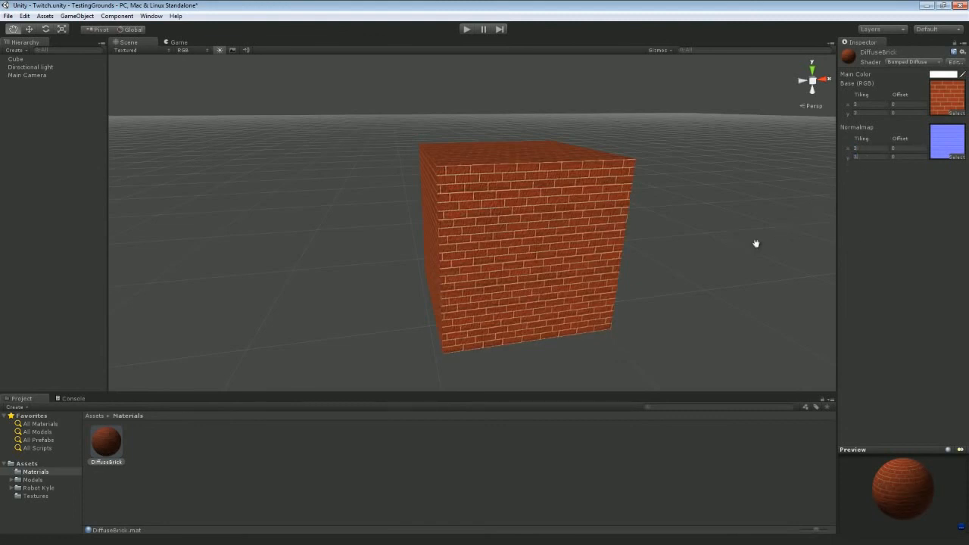
View the brick wall up close, try the plain Diffuse shader on DiffuseBrick, and restore Bumped Diffuse for comparison
right_drag(718, 233, 746, 205)
key(w)
key(s)
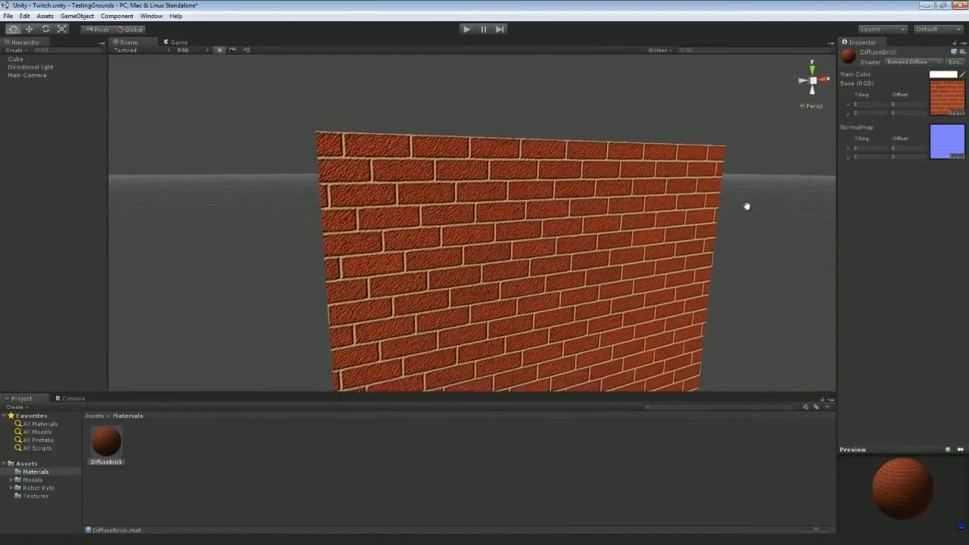
click(908, 61)
click(903, 106)
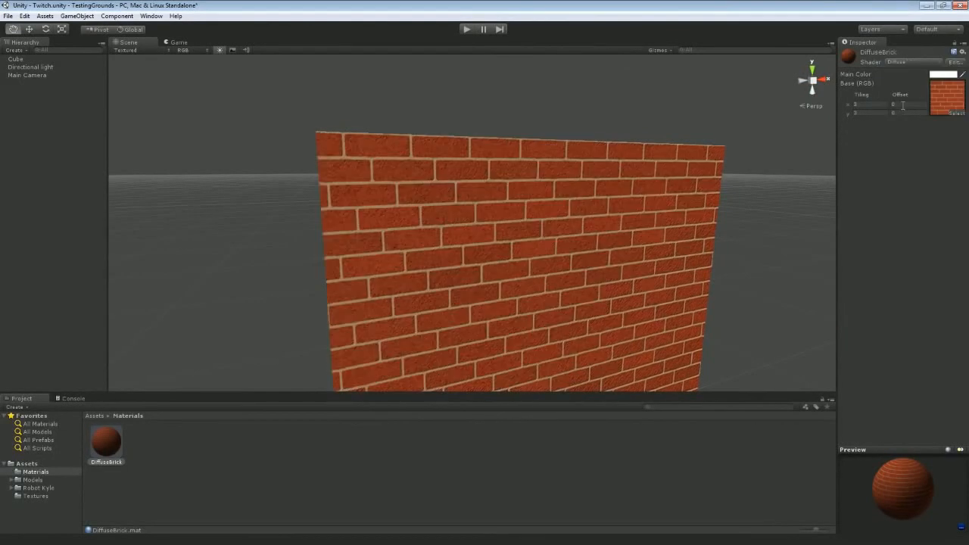
click(900, 63)
click(903, 78)
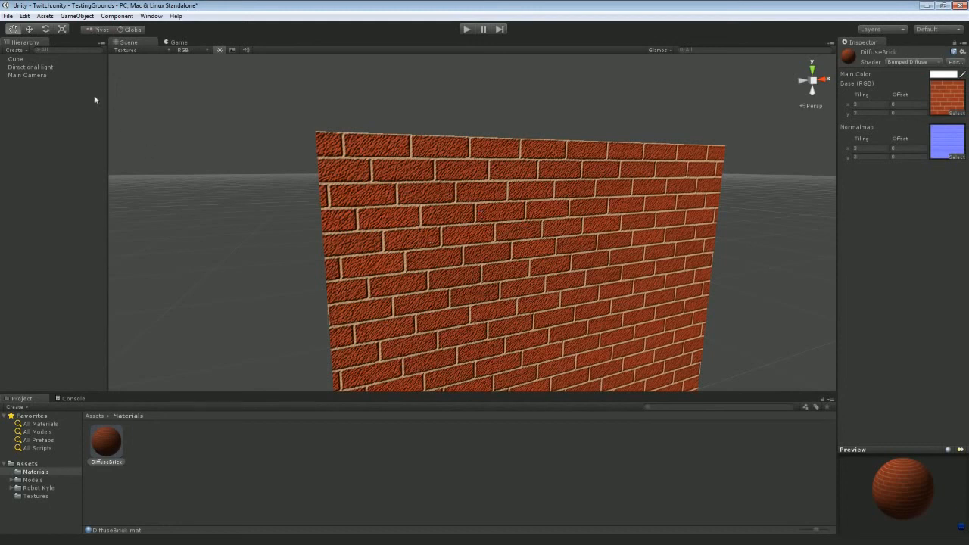
Delete the Cube from the scene
click(15, 60)
key(Delete)
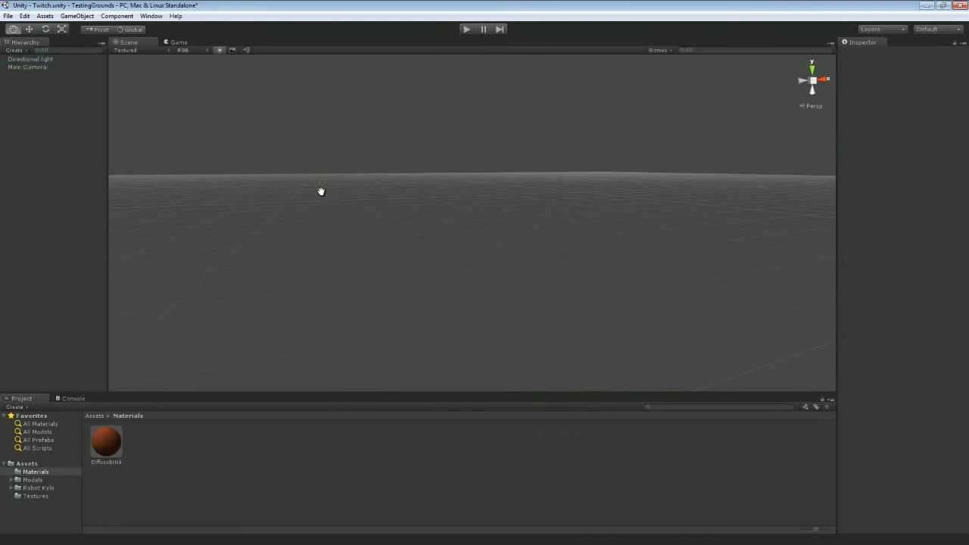
mouse_move(355, 237)
alt+mouse_down()
mouse_move(320, 240)
mouse_move(317, 251)
mouse_move(356, 235)
mouse_move(612, 233)
mouse_move(346, 235)
alt+mouse_up()
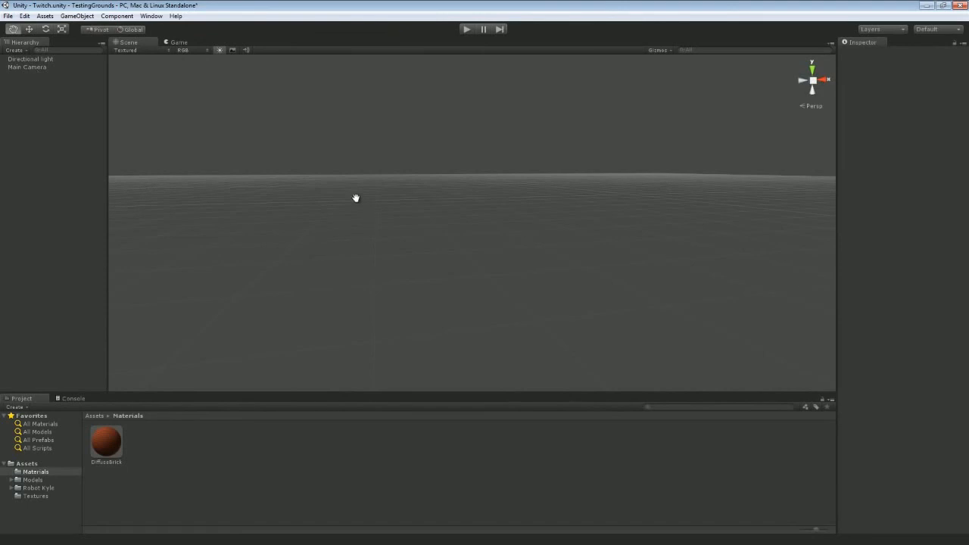
Examine where the Directional light and the Main Camera are placed in the scene
click(46, 59)
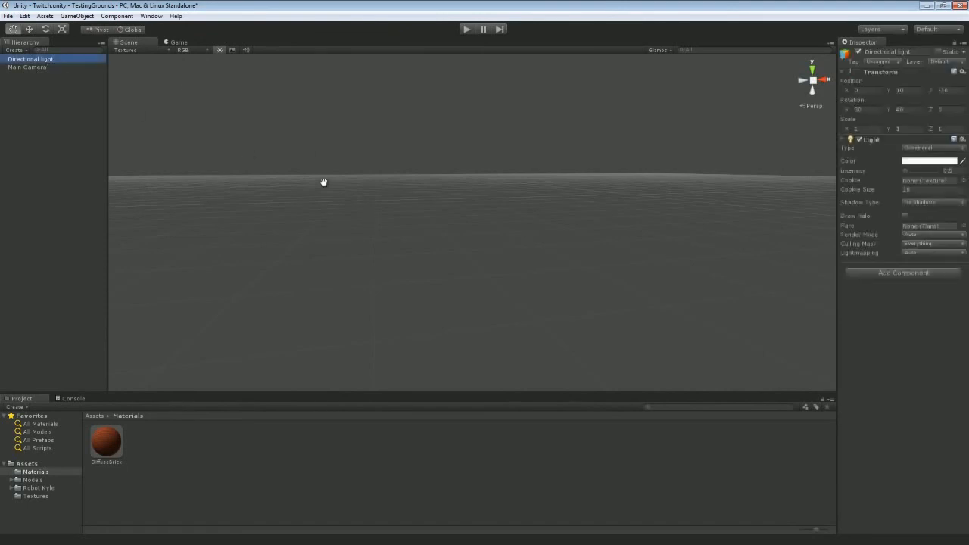
alt+drag(324, 182, 686, 108)
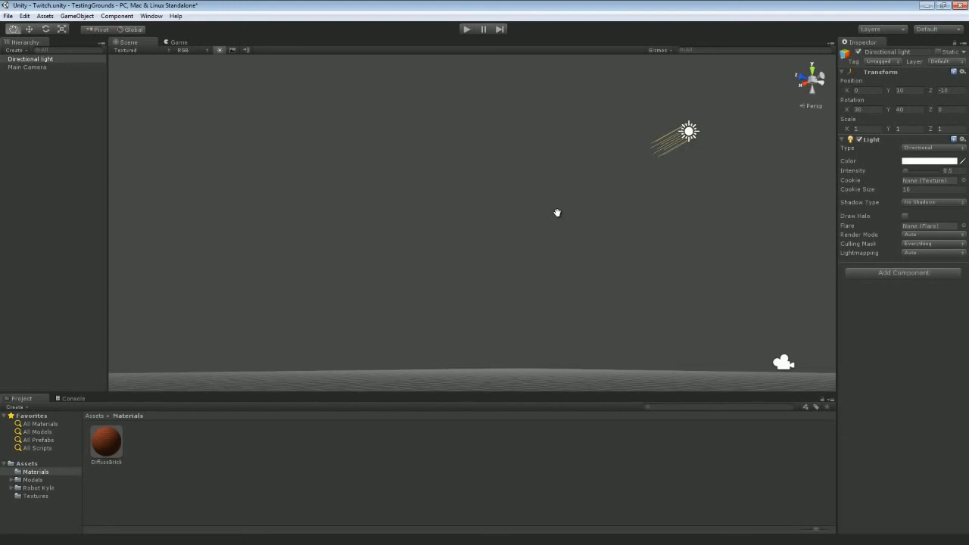
right_drag(557, 213, 300, 234)
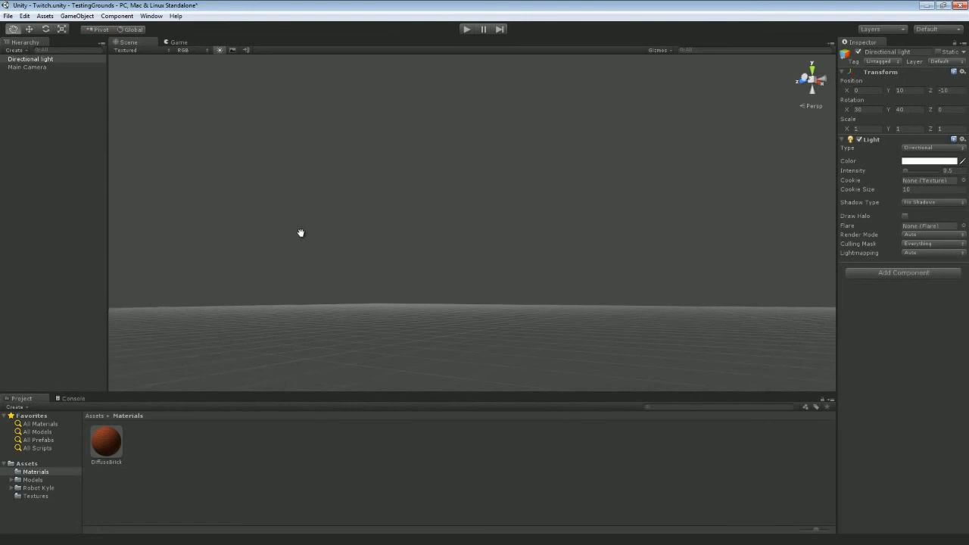
click(33, 68)
right_drag(241, 170, 338, 293)
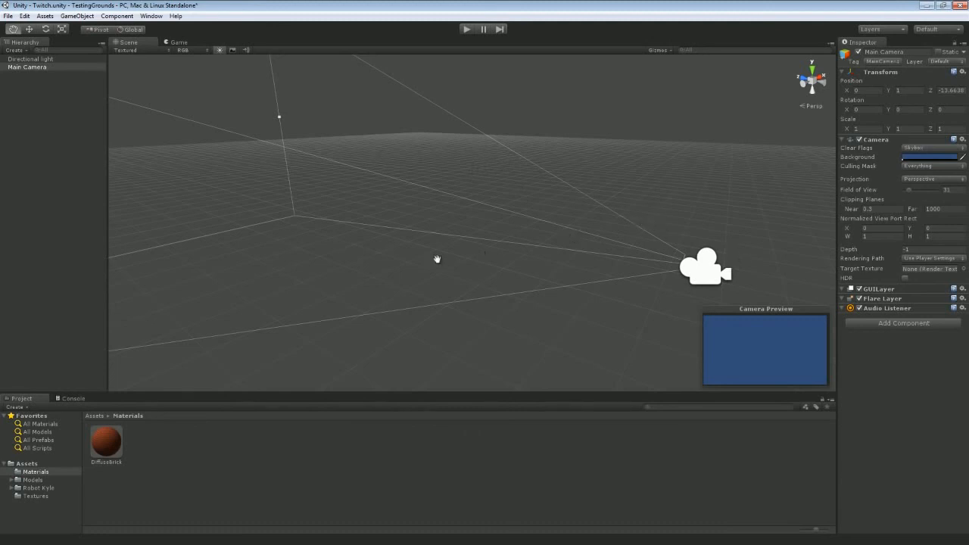
Create a Sphere in the scene and set its scale to 2 on X, Y and Z
alt+drag(437, 260, 315, 232)
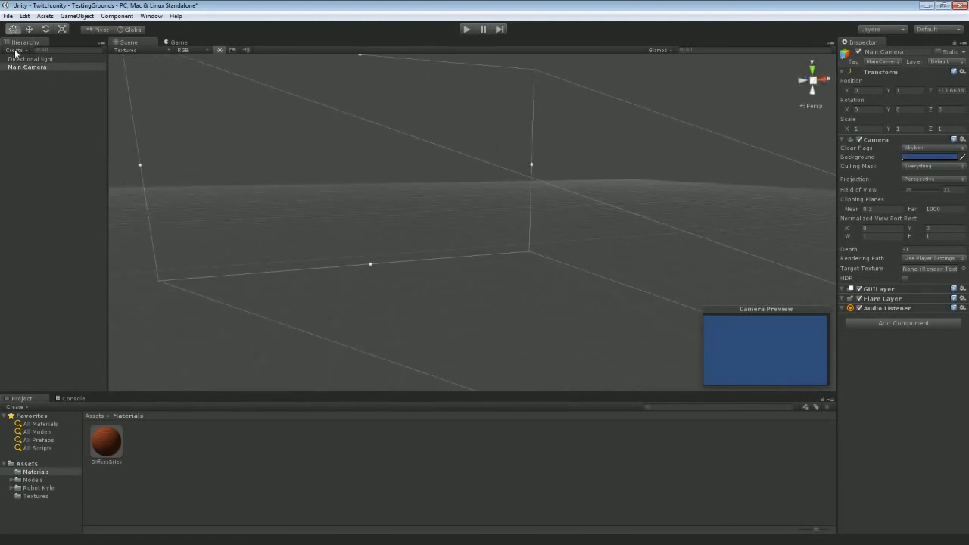
click(15, 51)
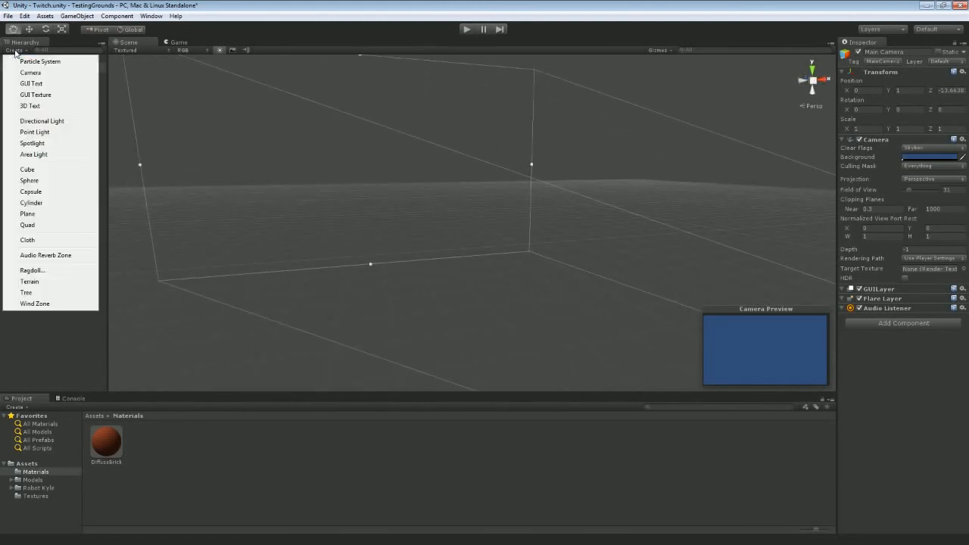
click(47, 181)
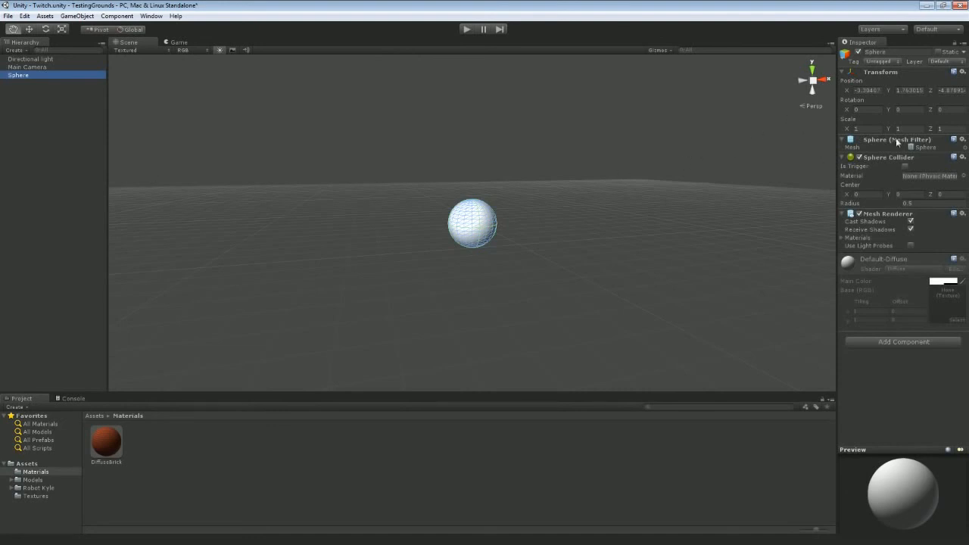
click(852, 128)
drag(839, 127, 839, 127)
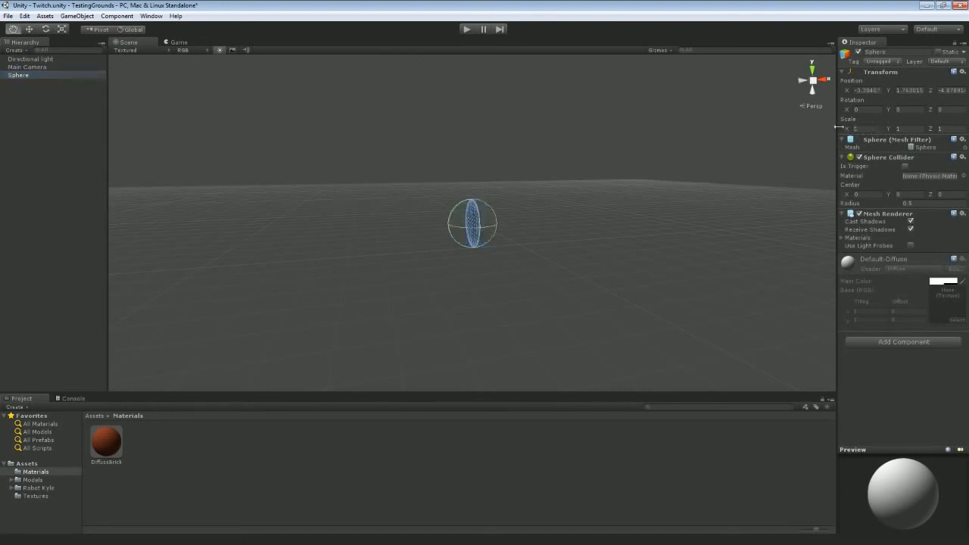
text(2)
key(Tab)
text(2)
key(Tab)
text(2)
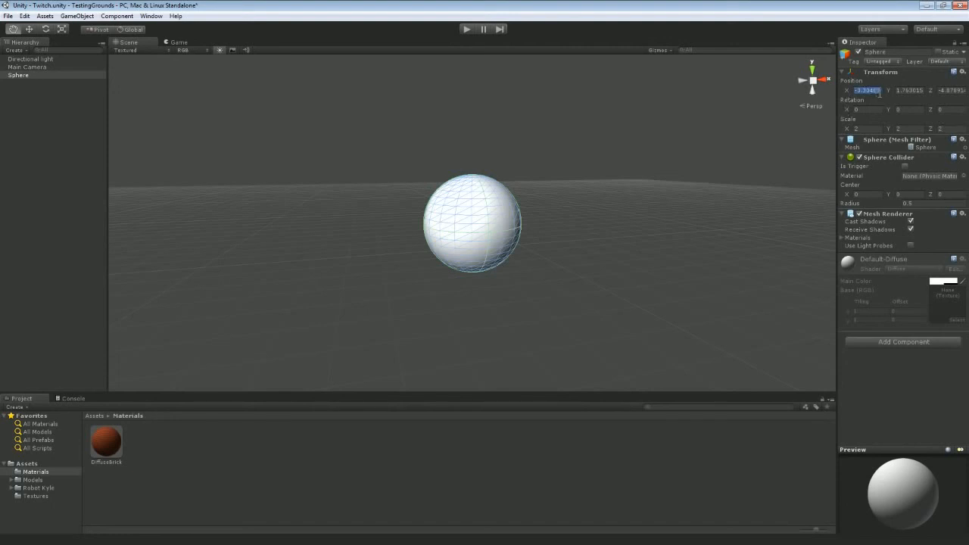
Position the Sphere at X -2, Y 2.2, Z -5 and check its placement in the Main Camera's preview
text(-2)
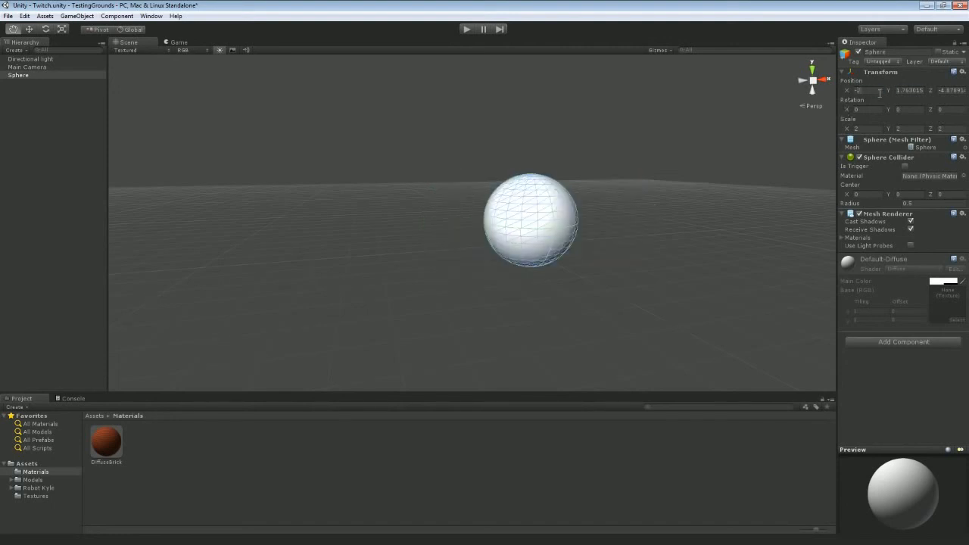
key(Tab)
text(2.2)
key(Tab)
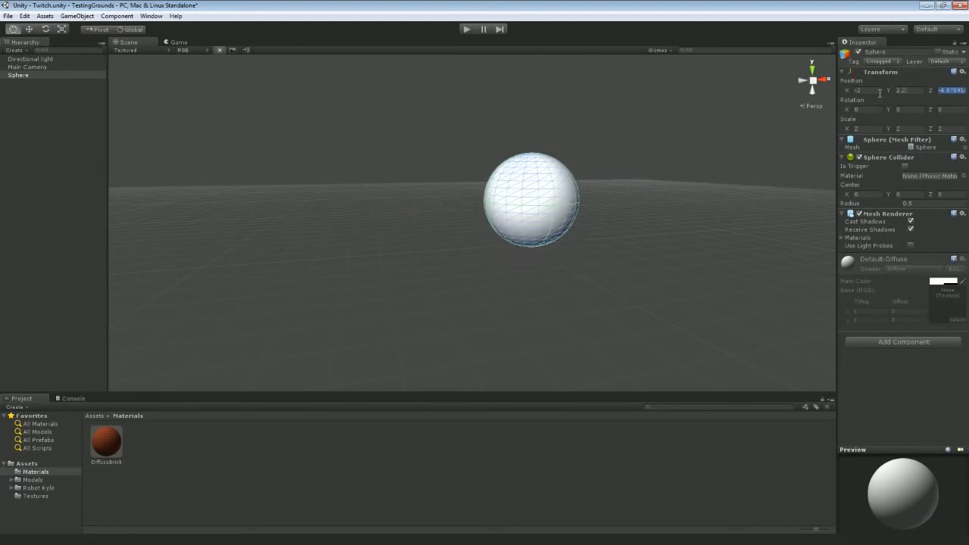
text(-5)
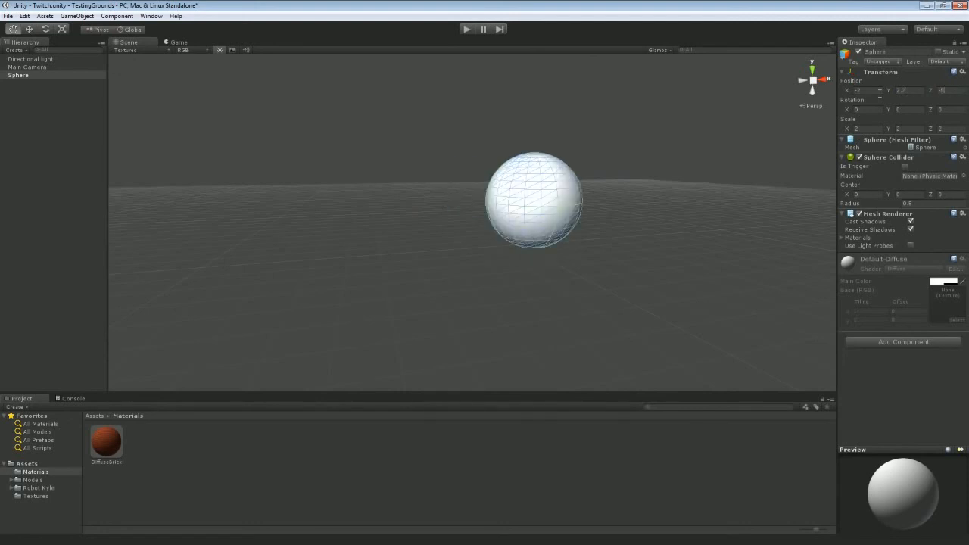
right_drag(661, 230, 689, 234)
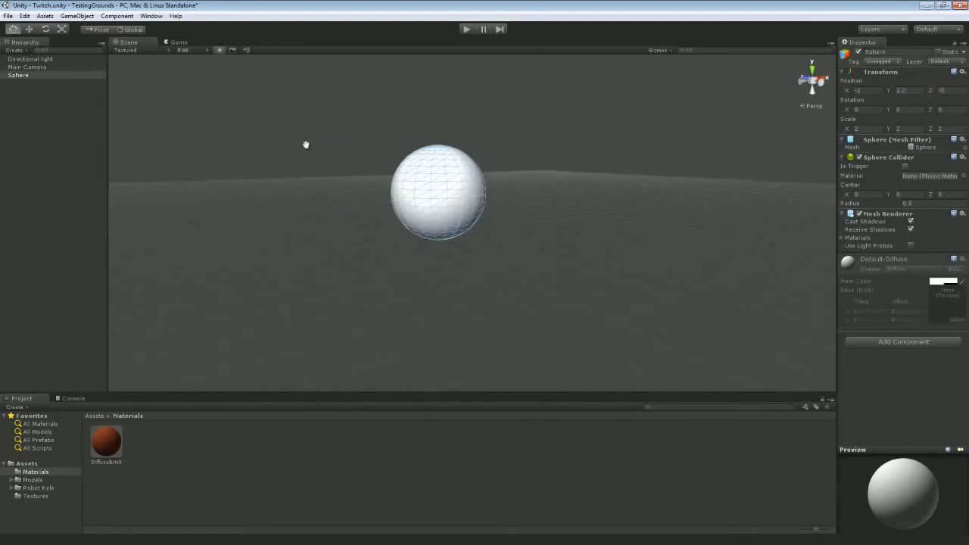
click(27, 67)
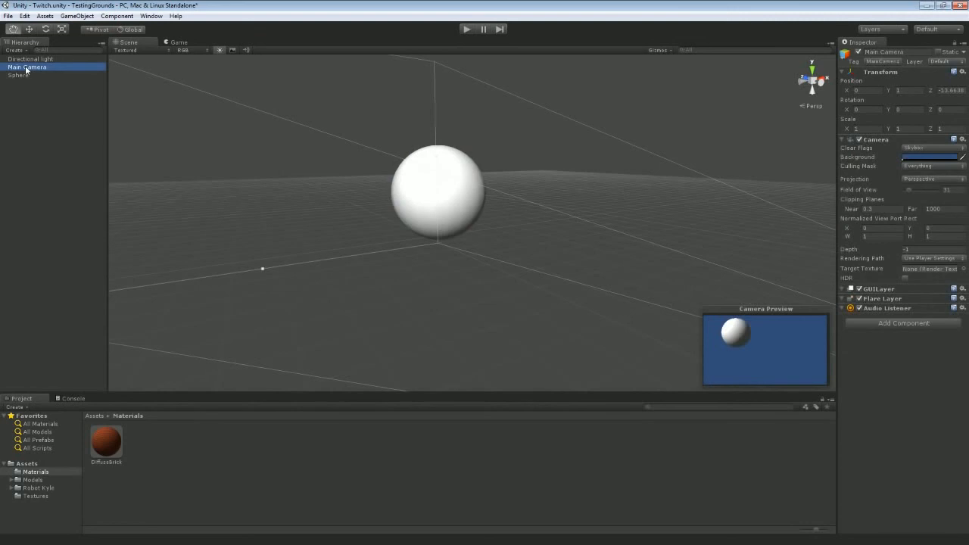
click(22, 76)
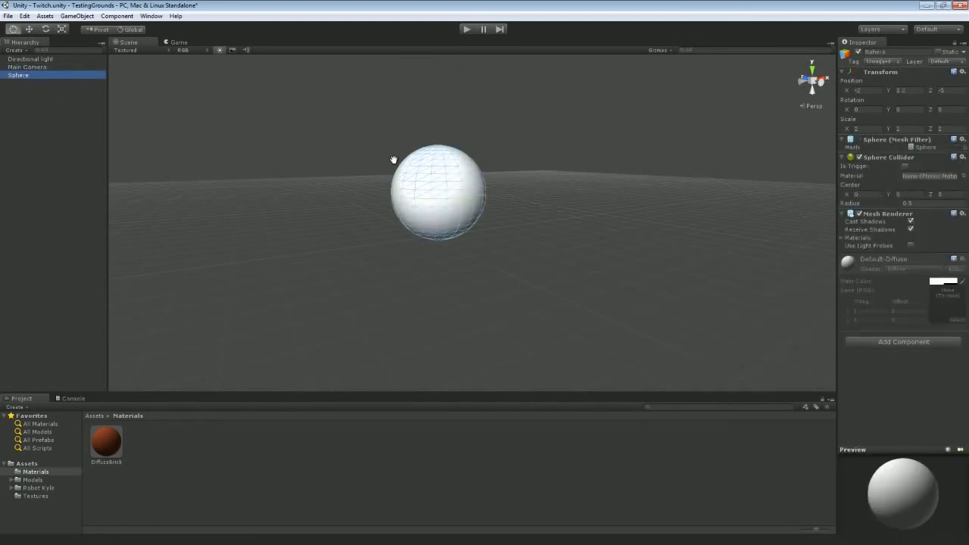
Duplicate the Sphere and set the copy's X position to 2
right_click(37, 78)
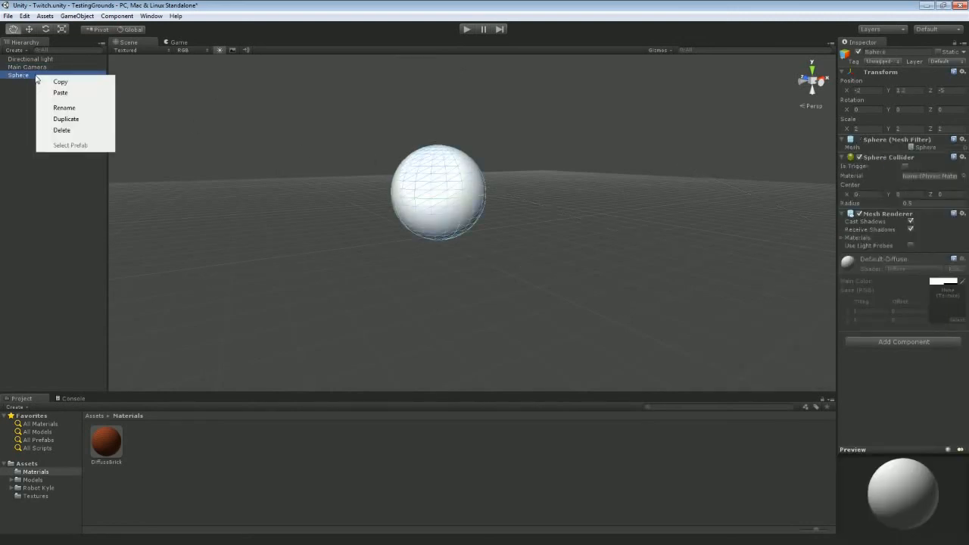
click(67, 120)
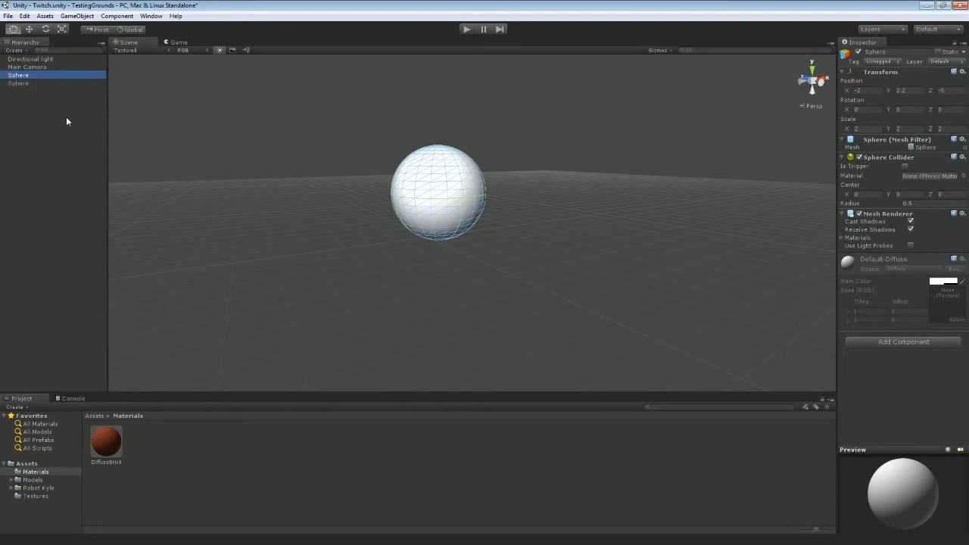
click(870, 90)
text(2)
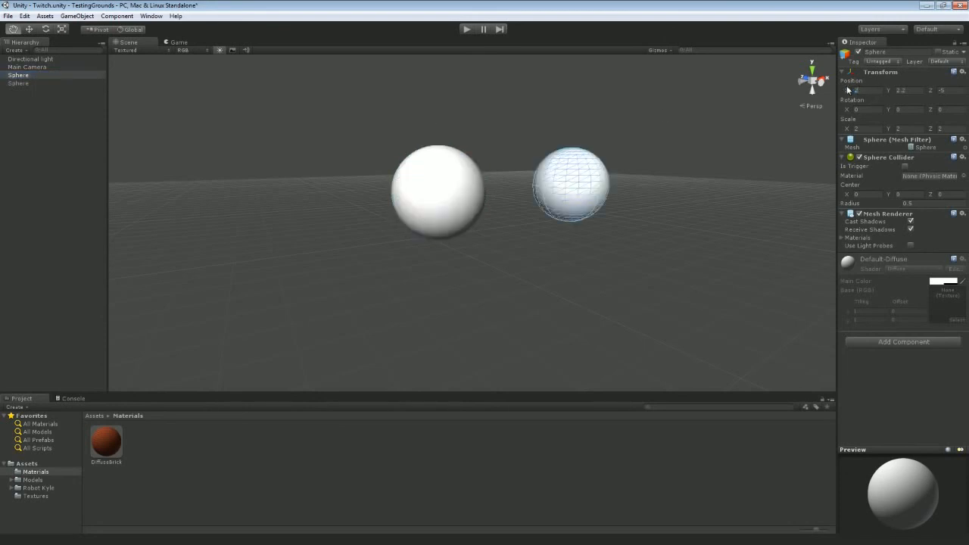
Duplicate the Sphere at X 2 and set the copy's Y position to 0
right_click(25, 76)
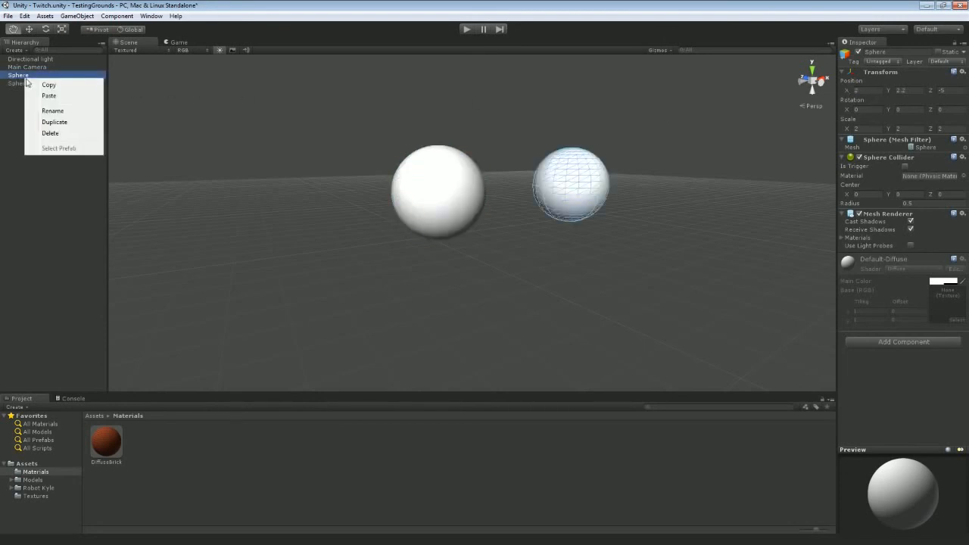
click(62, 122)
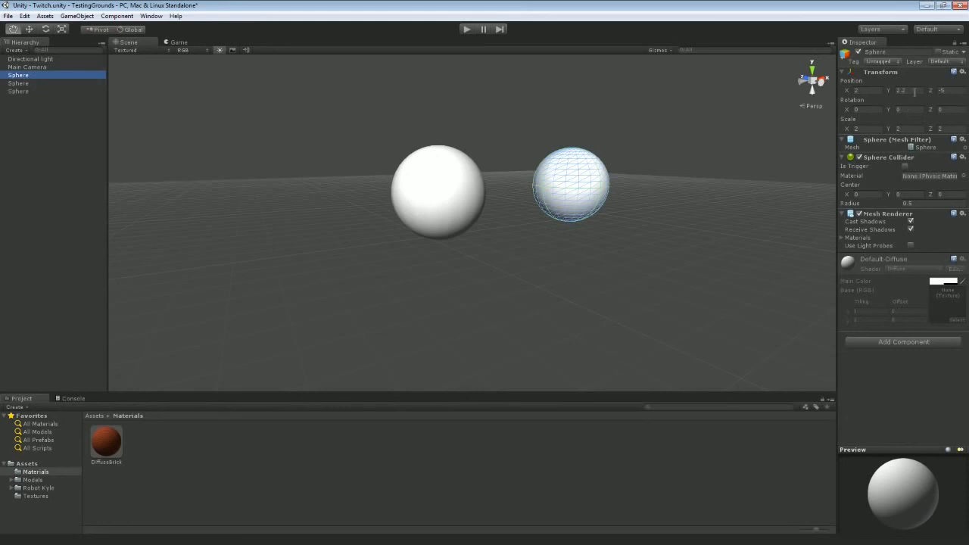
drag(914, 92, 886, 93)
text(0)
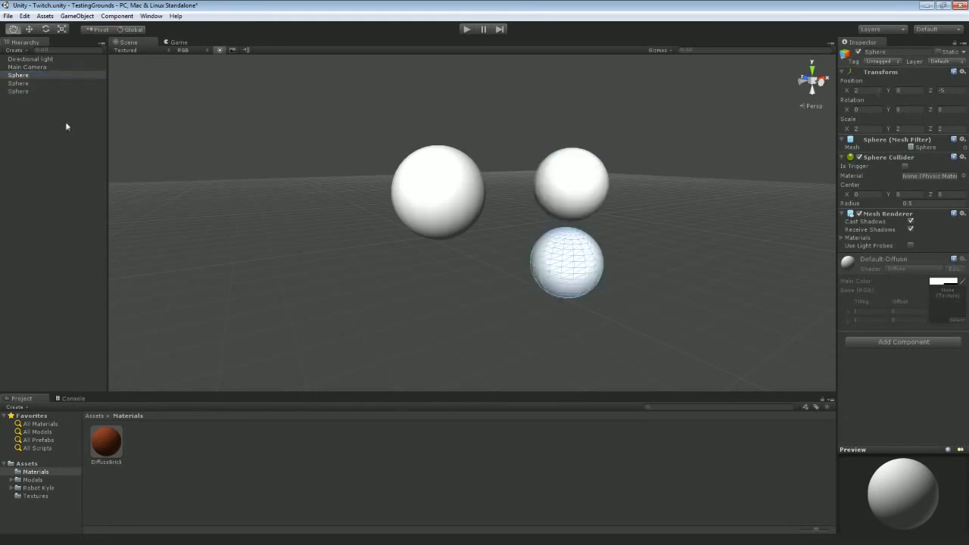
Duplicate the lower Sphere and set the copy's X position to -2
right_click(28, 76)
click(77, 122)
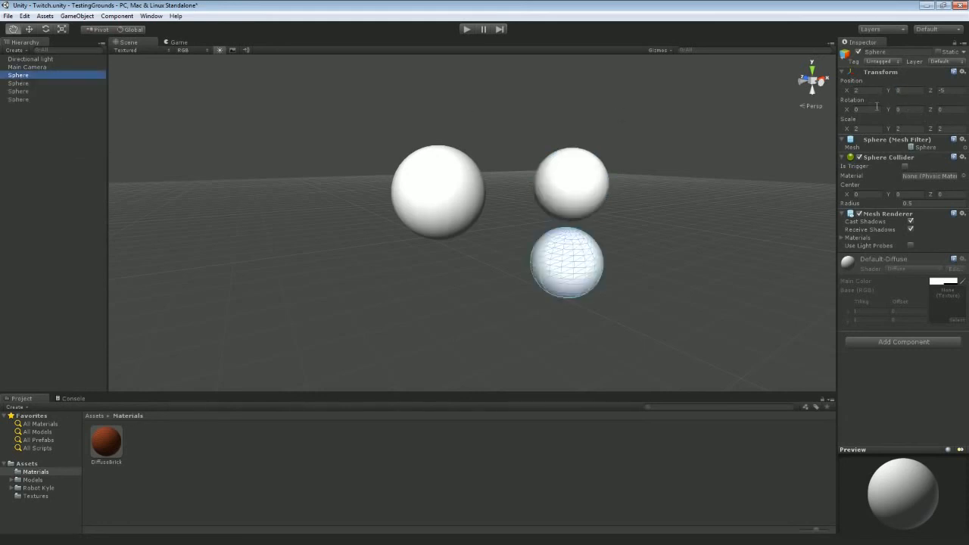
click(870, 91)
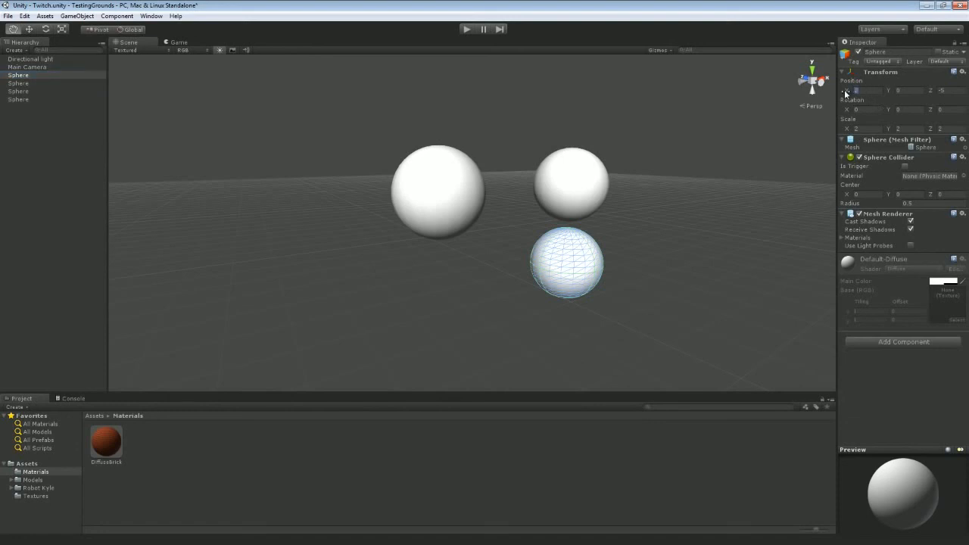
text(-2)
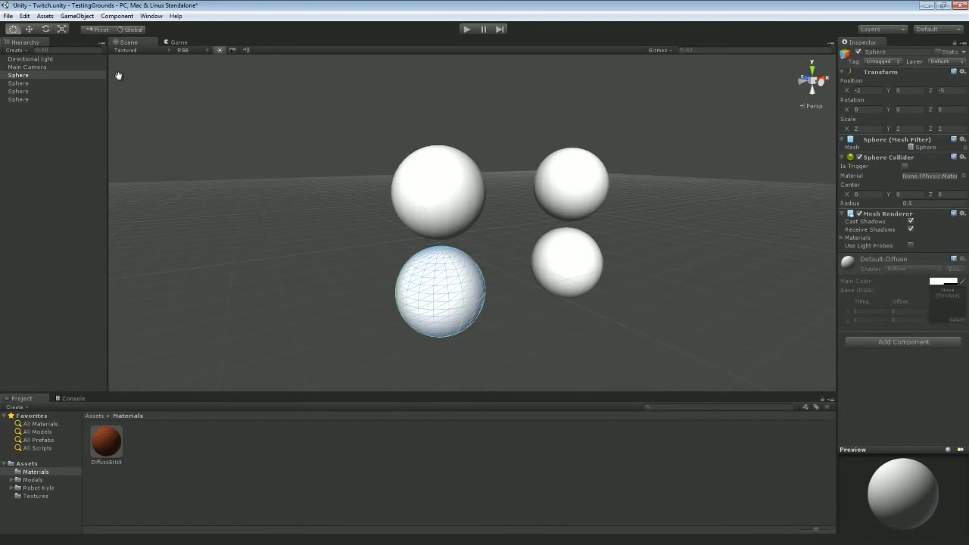
Examine the two-by-two arrangement of spheres in the scene, selecting each one to check its position
click(29, 29)
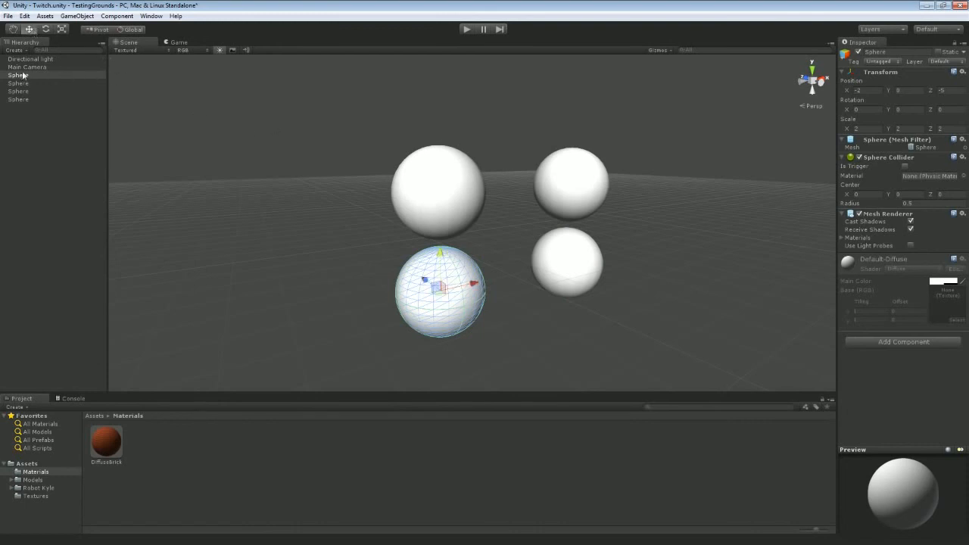
click(13, 28)
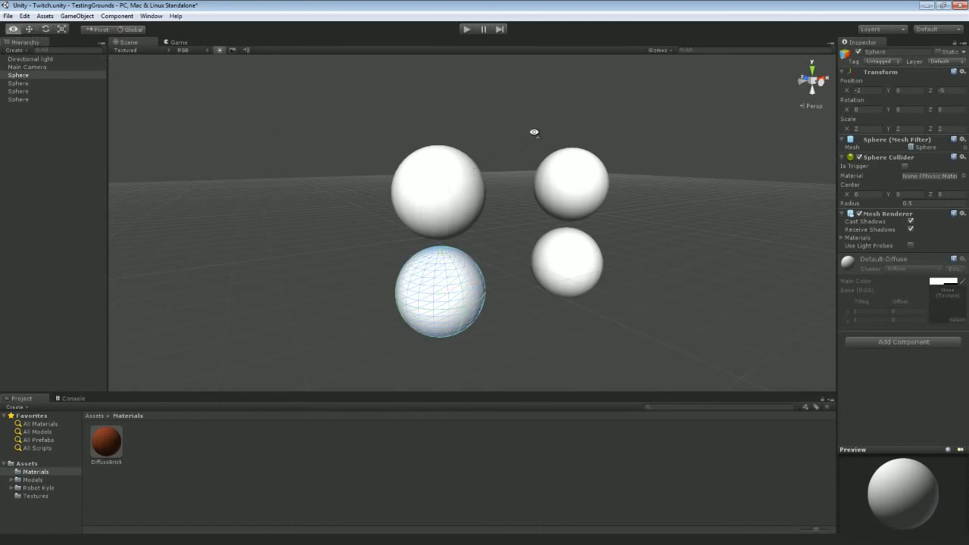
right_drag(536, 133, 470, 152)
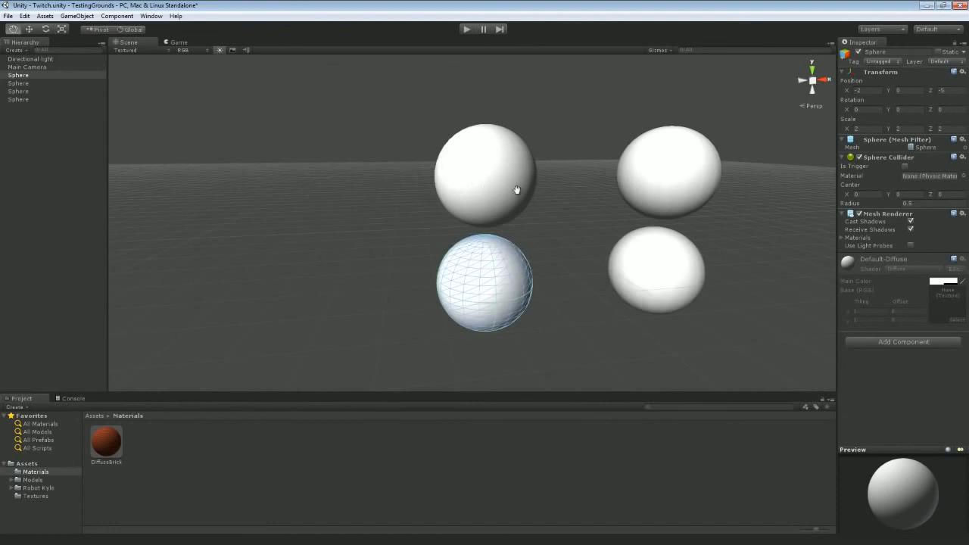
alt+drag(515, 190, 554, 194)
click(25, 84)
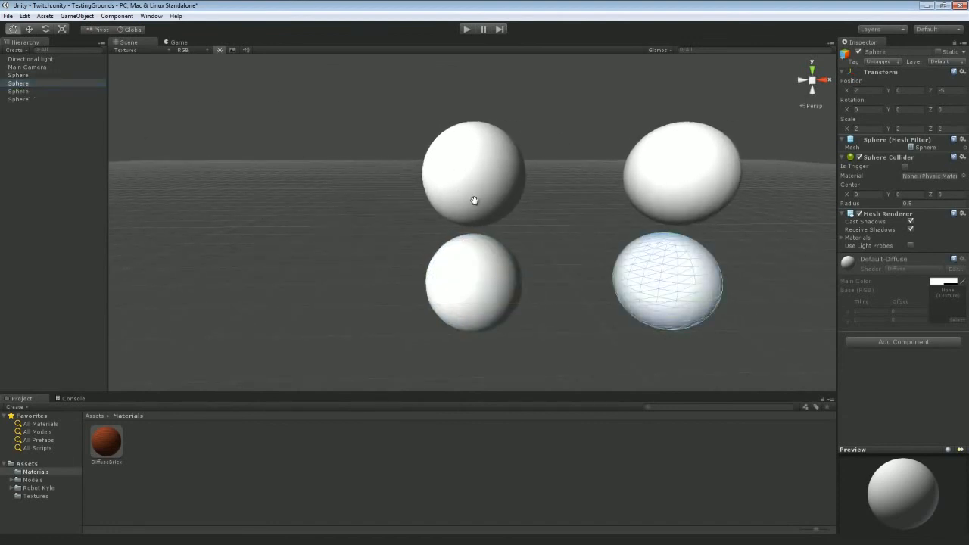
drag(489, 174, 500, 174)
click(29, 28)
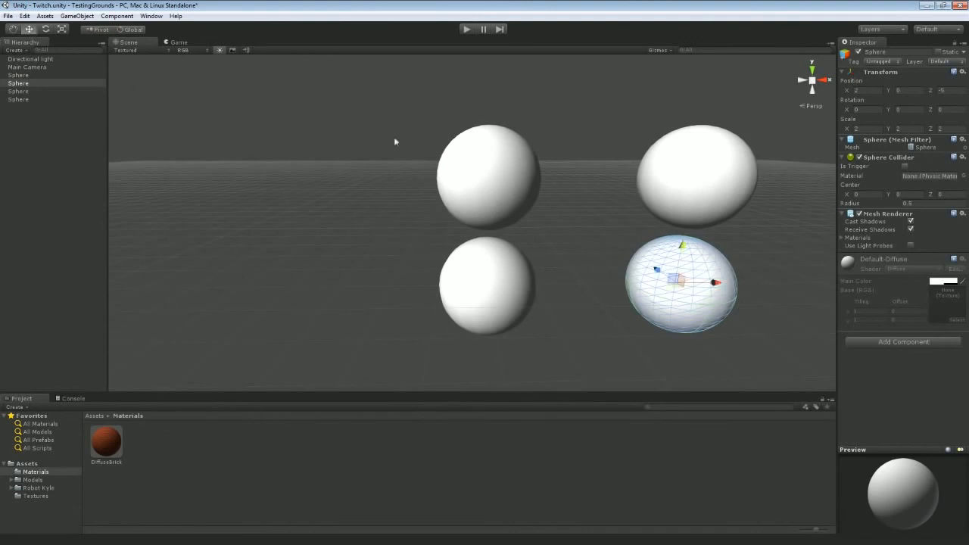
click(485, 159)
alt+drag(562, 206, 450, 113)
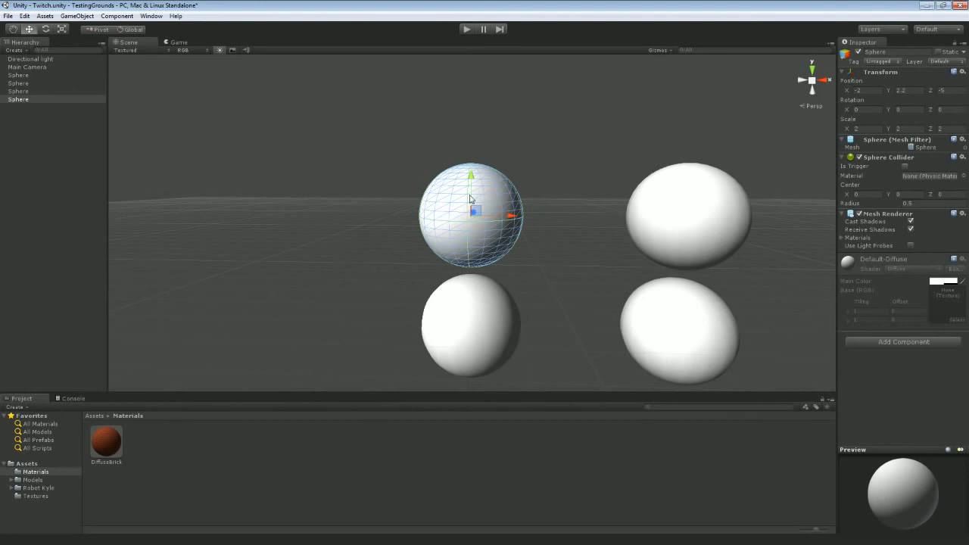
click(682, 197)
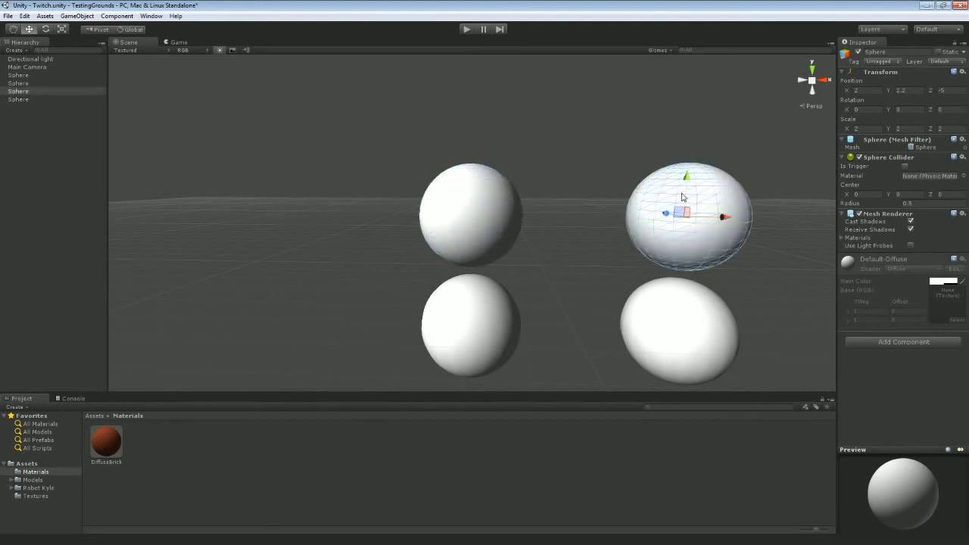
click(669, 310)
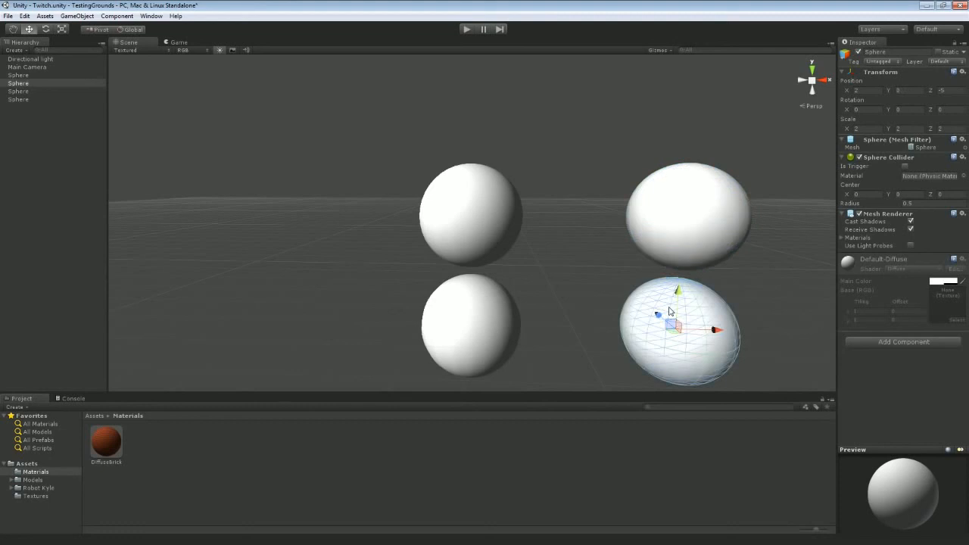
click(471, 313)
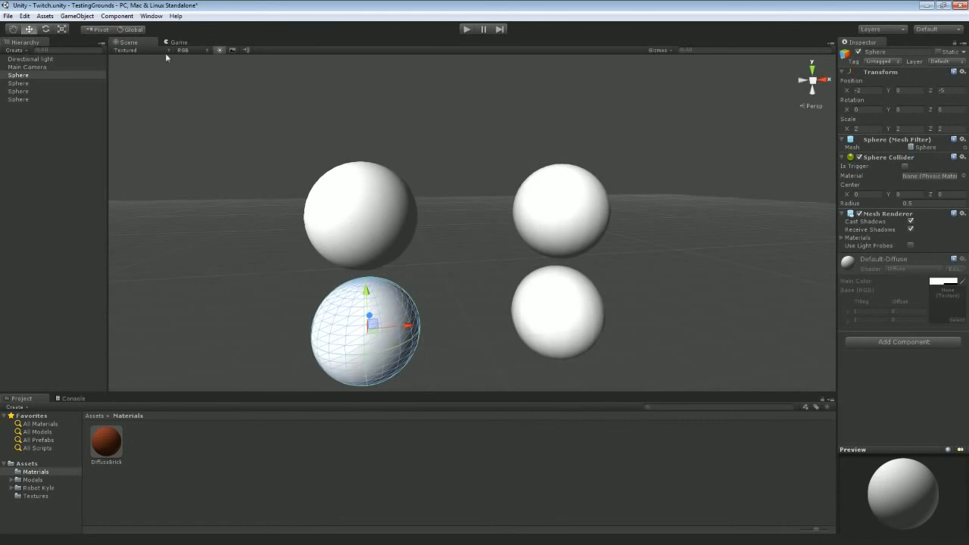
Check the four spheres in the Game view and turn off the statistics overlay
click(172, 42)
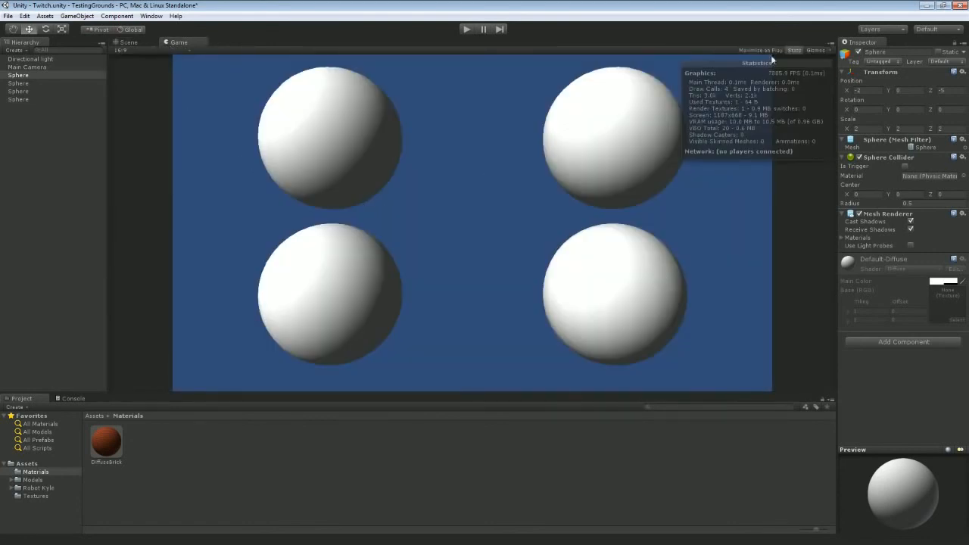
click(793, 49)
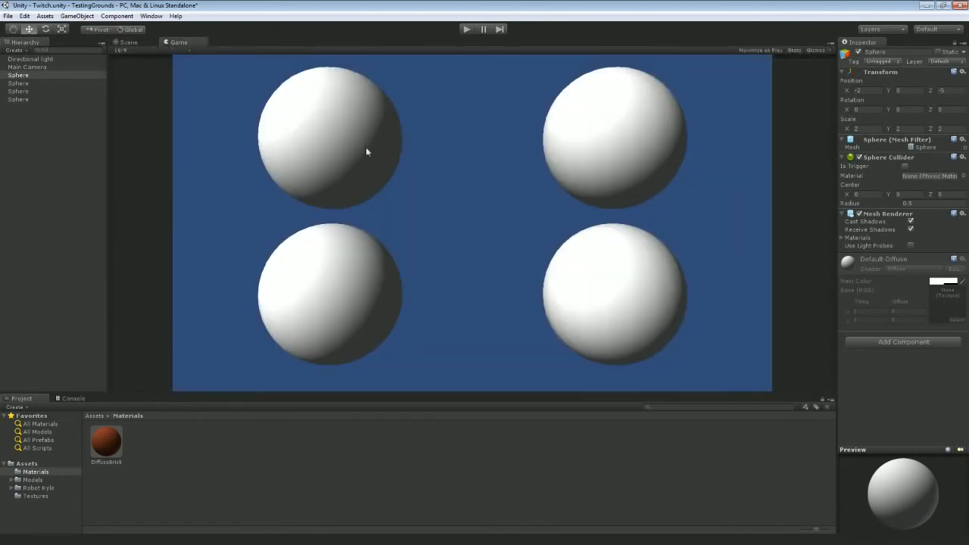
click(122, 44)
Set the Main Camera's Z position to -10 and its field of view to 60, and check the spheres in the Game view
right_drag(214, 203, 326, 243)
key(s)
click(775, 356)
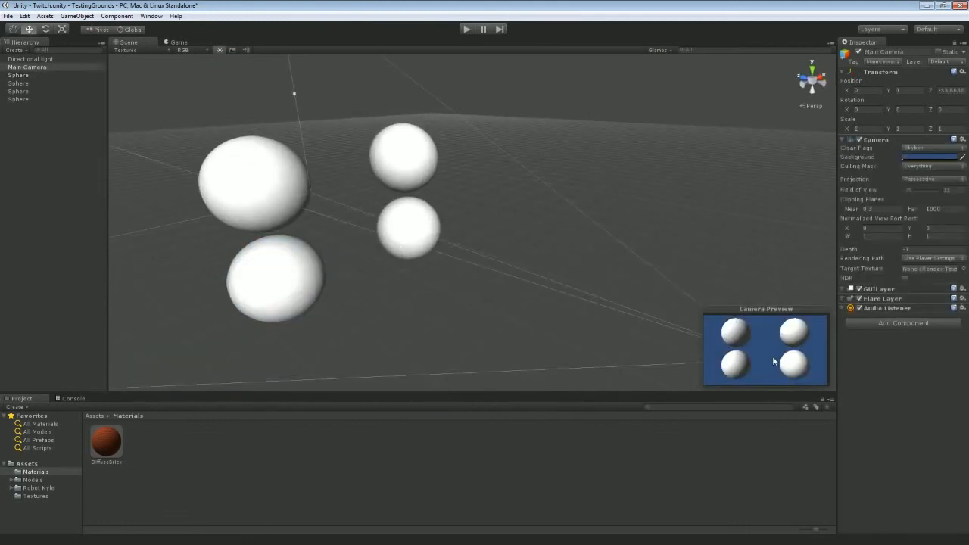
key(f)
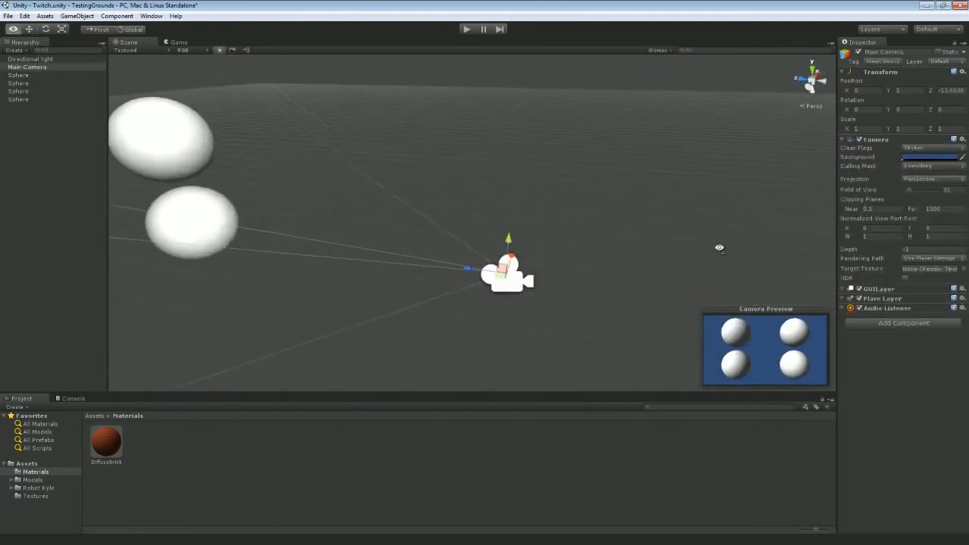
click(943, 90)
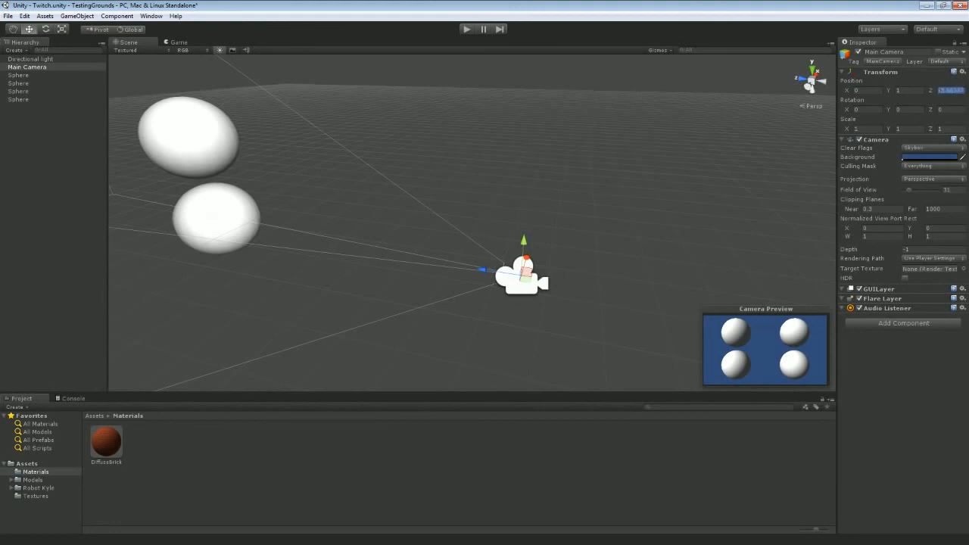
text(-10)
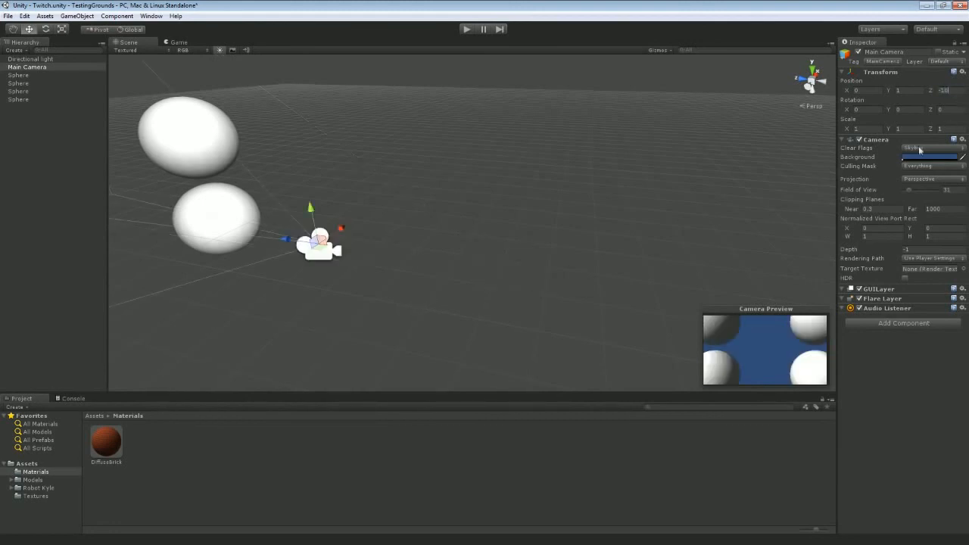
click(912, 190)
drag(913, 188, 916, 188)
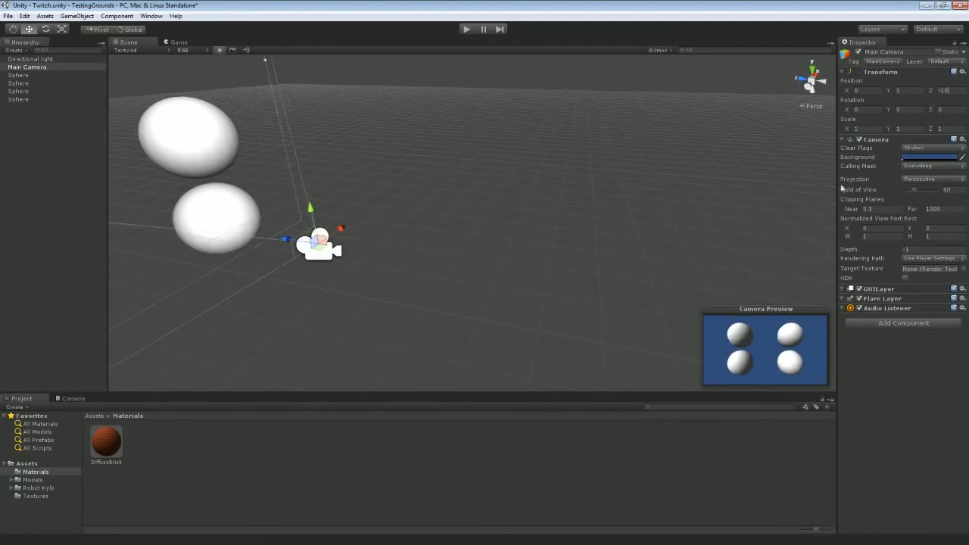
click(179, 43)
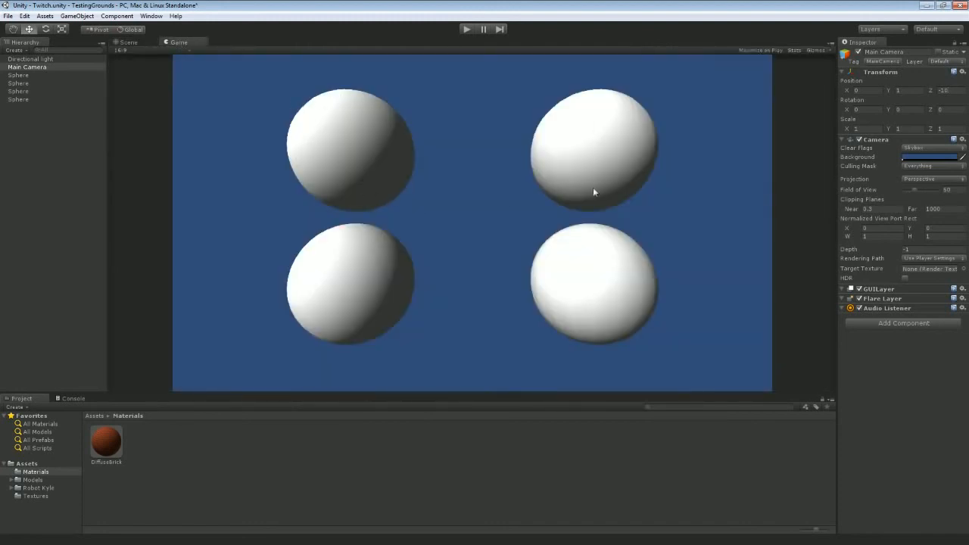
click(128, 43)
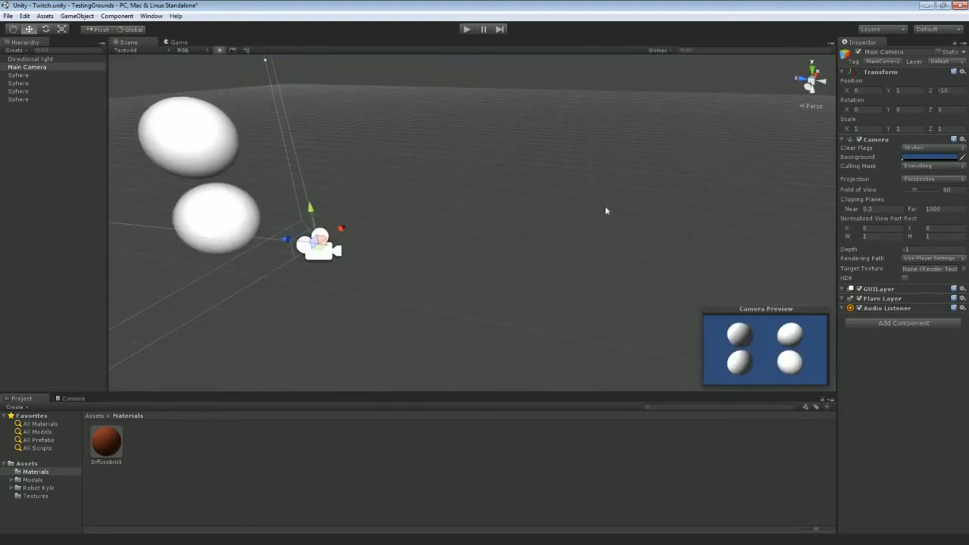
Set the Main Camera's Z position to -13.6 and its field of view to 31, and check the Game view
click(960, 91)
text(-)
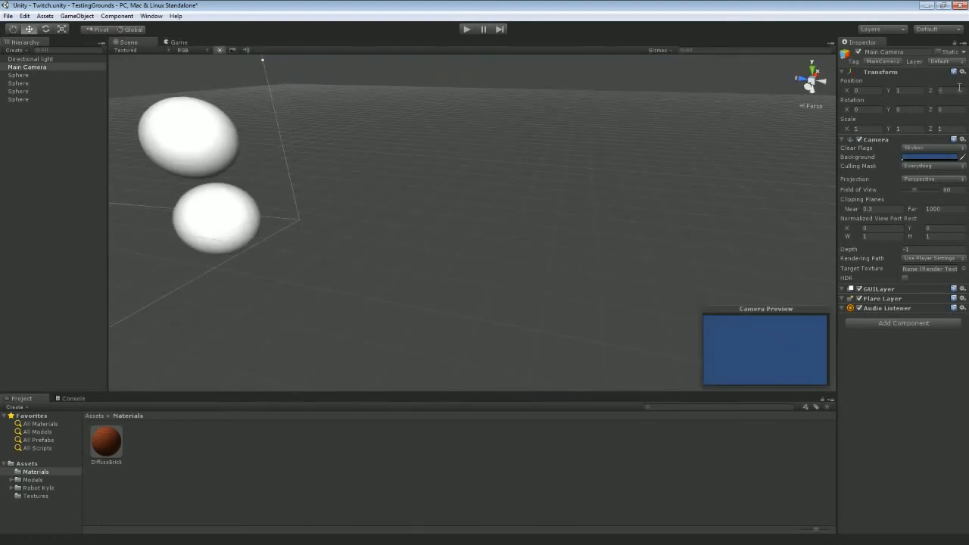
text(13.6)
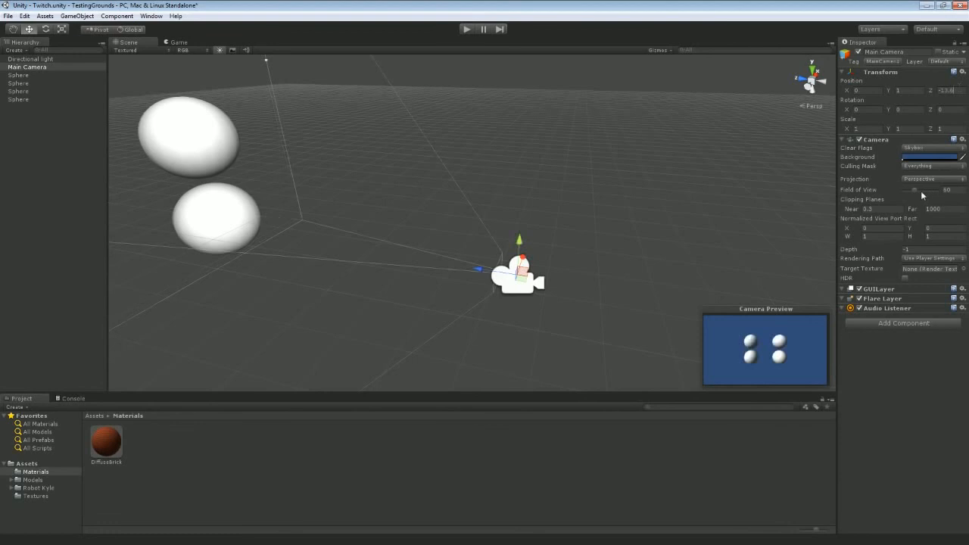
drag(920, 190, 910, 187)
click(174, 42)
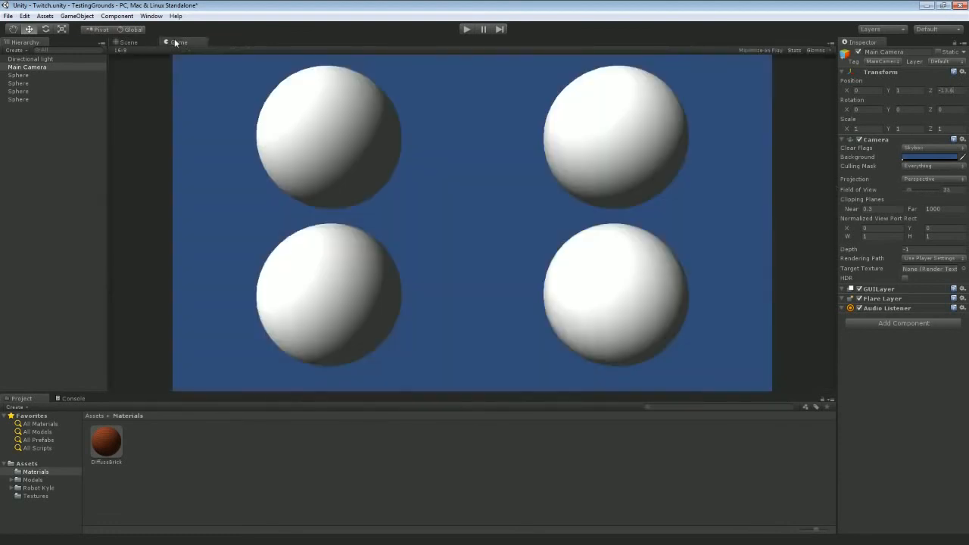
click(122, 42)
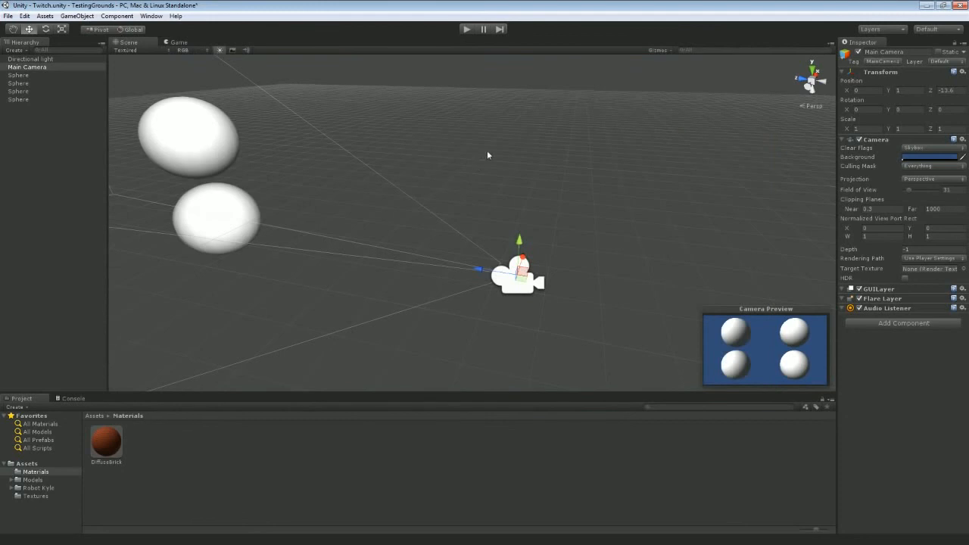
Change the DiffuseBrick material's shader to Diffuse
right_drag(487, 155, 396, 143)
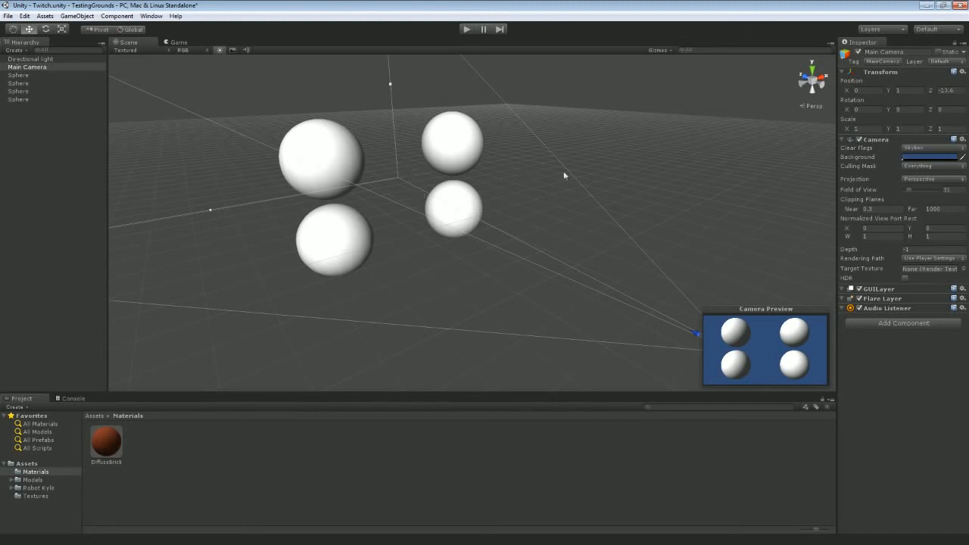
right_drag(562, 173, 525, 139)
key(w)
key(d)
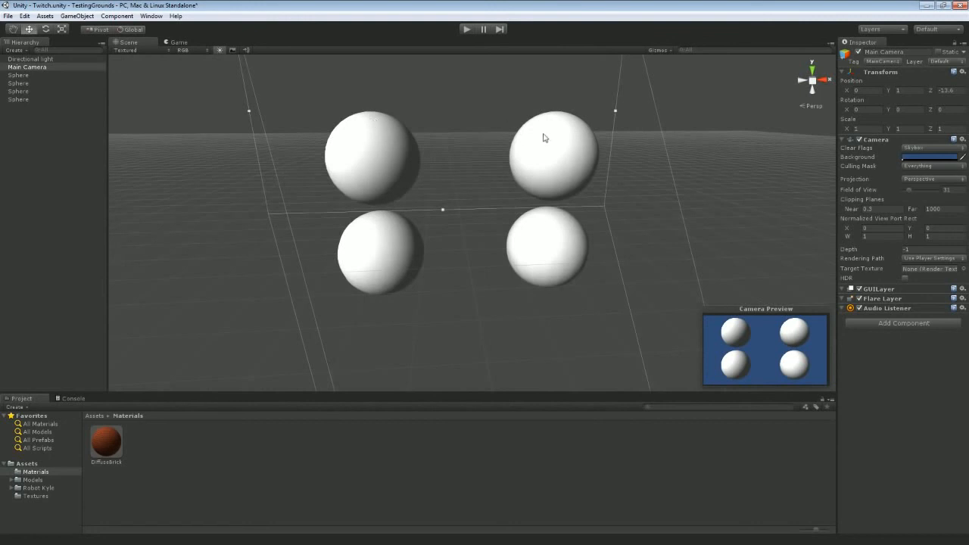
click(114, 448)
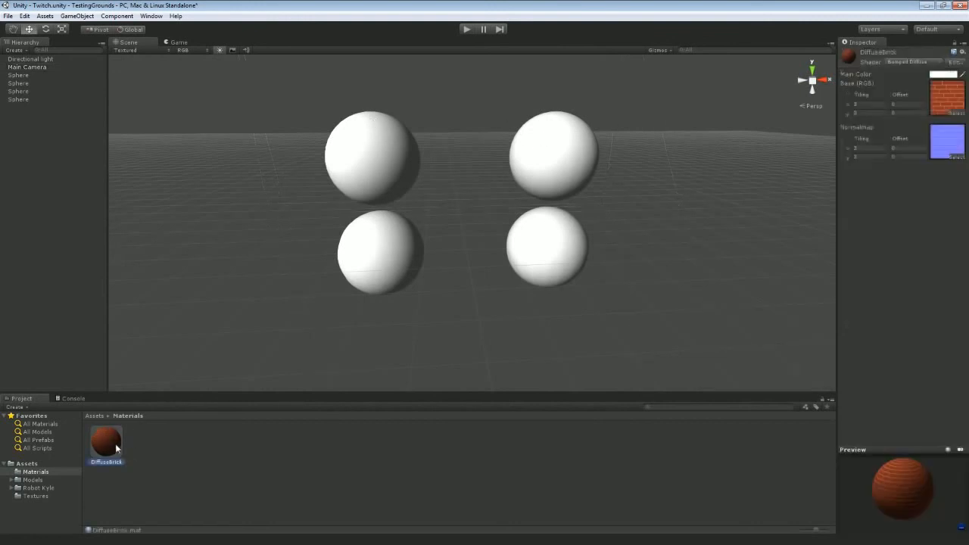
click(919, 62)
click(901, 103)
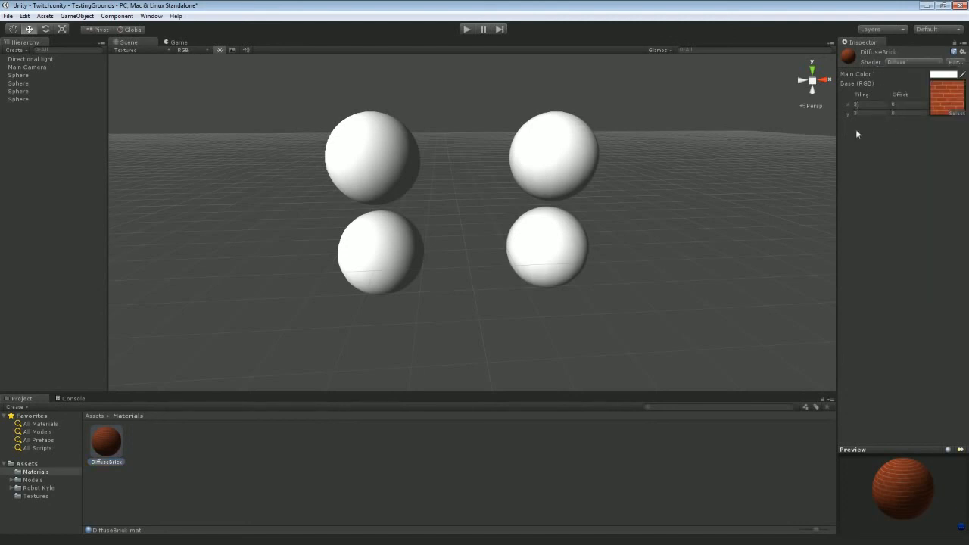
Apply the DiffuseBrick material to the Sphere at X -2, Y 2.2 and check it in the Game view
drag(106, 445, 361, 146)
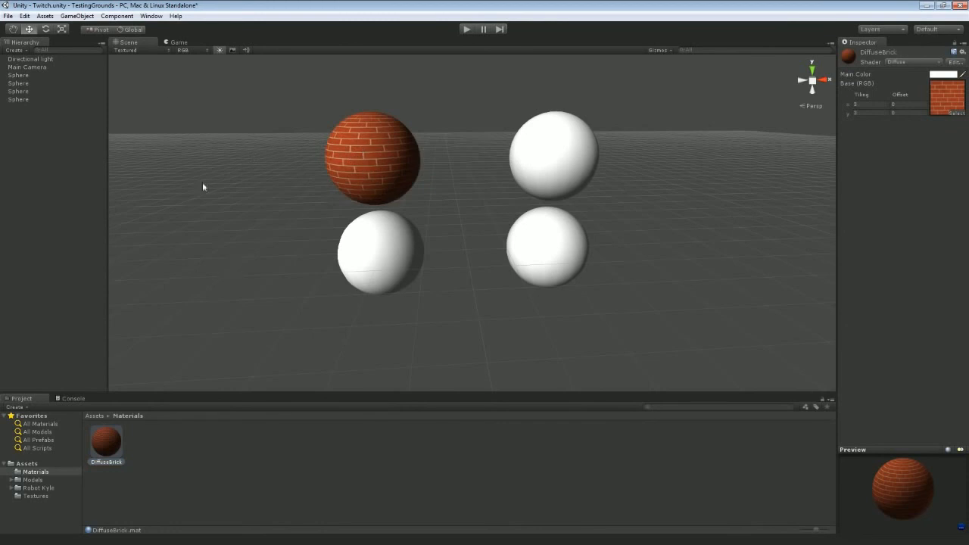
click(173, 43)
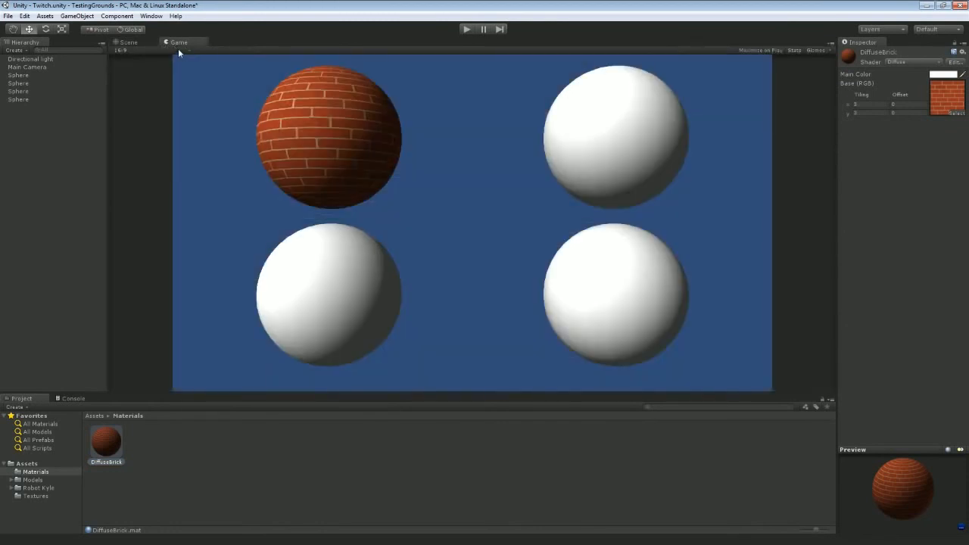
click(128, 42)
Create a new material in the Materials folder and name it BumpDiffuseBrick
click(167, 447)
right_click(166, 445)
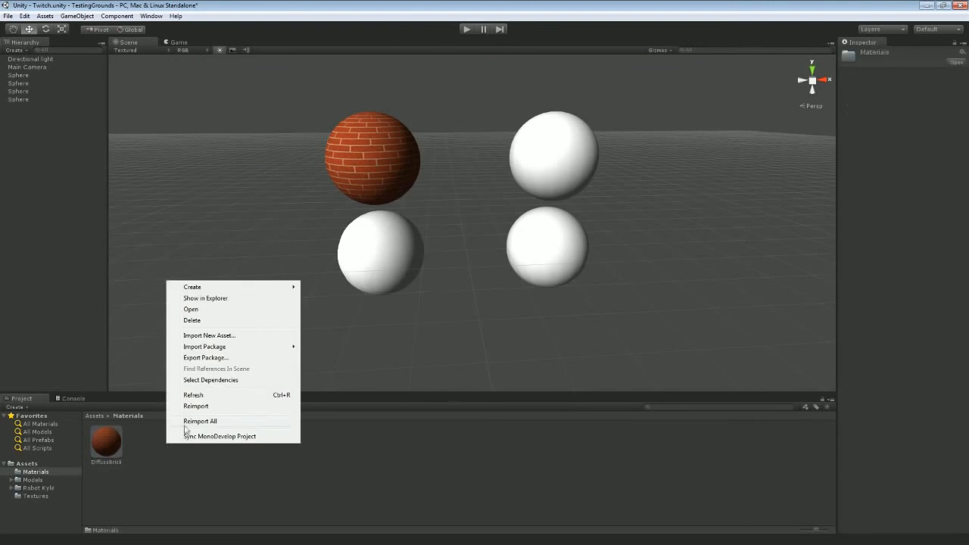
mouse_move(212, 288)
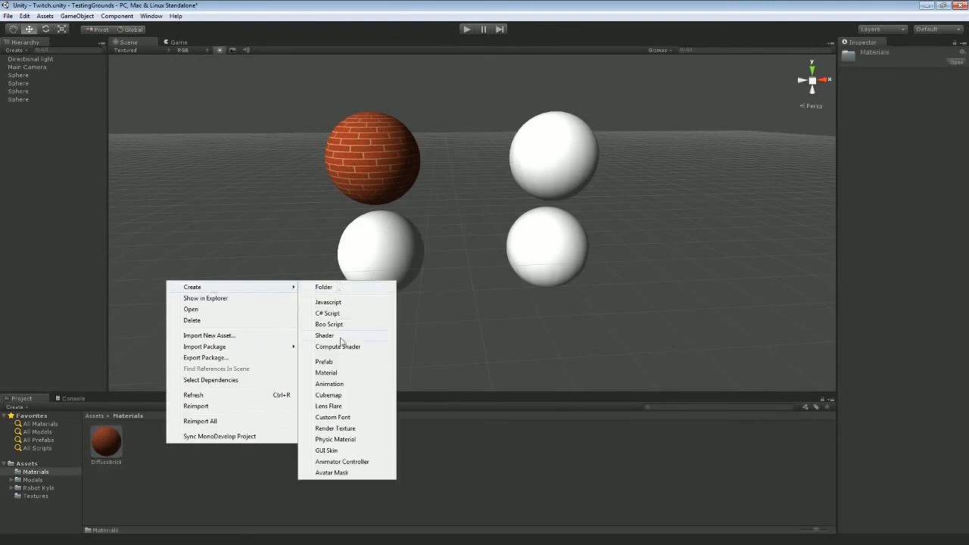
click(332, 373)
text(Num)
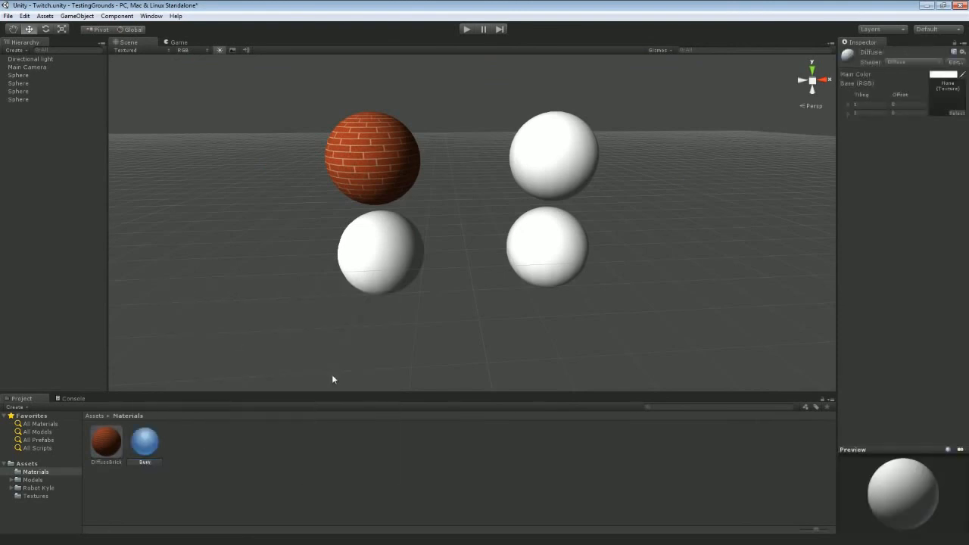
text(pDiffuseBrick)
key(Return)
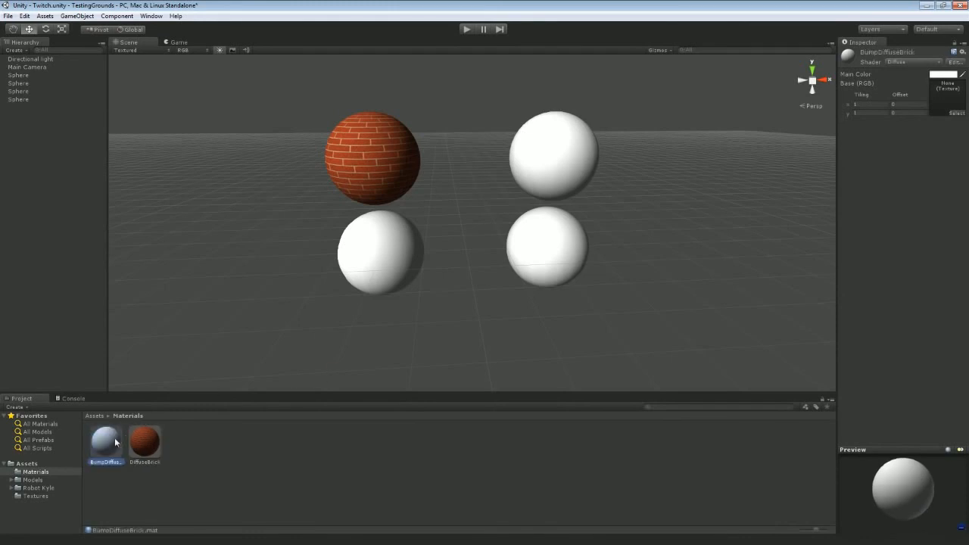
Give the BumpDiffuseBrick material the Bumped Diffuse shader, with Brick_Texture as its base texture and Brick_Normal as its normal map
click(903, 62)
click(903, 72)
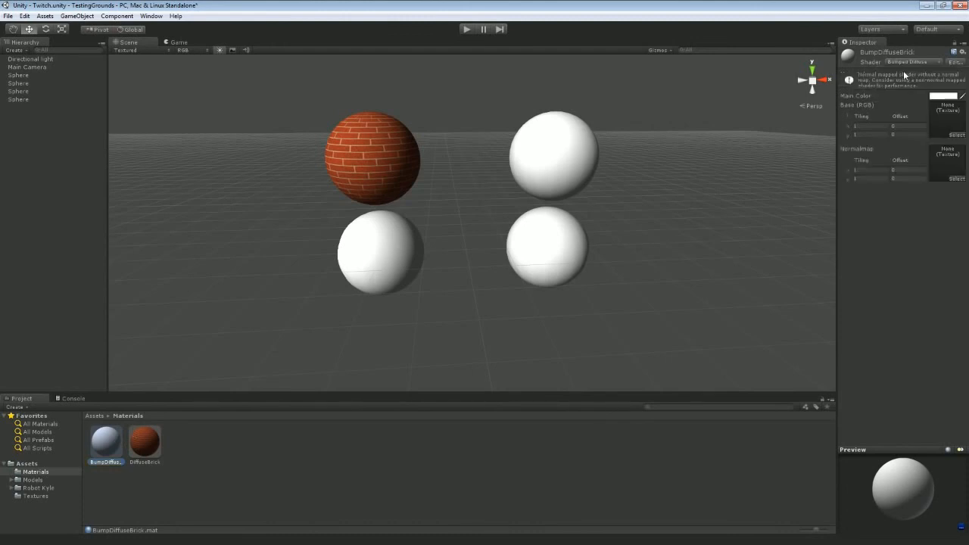
click(955, 134)
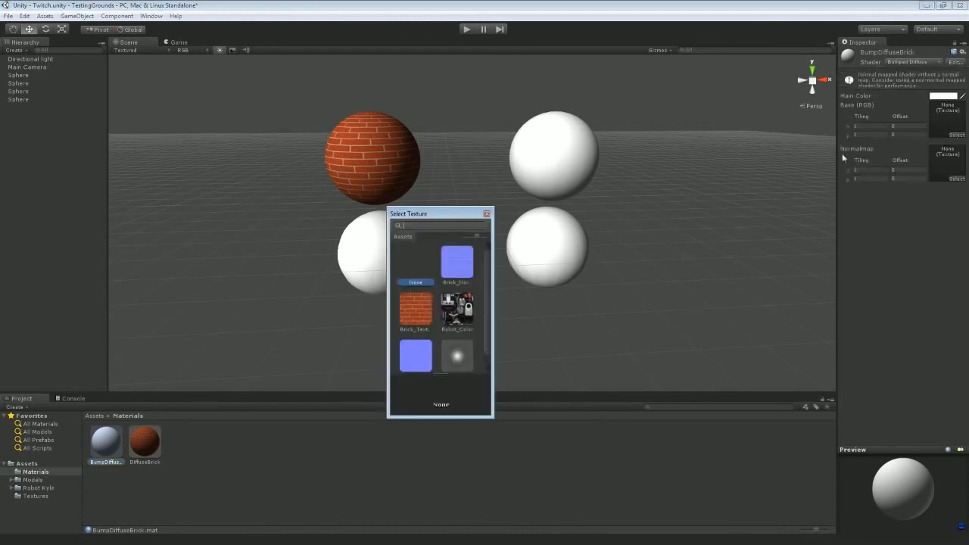
double_click(411, 312)
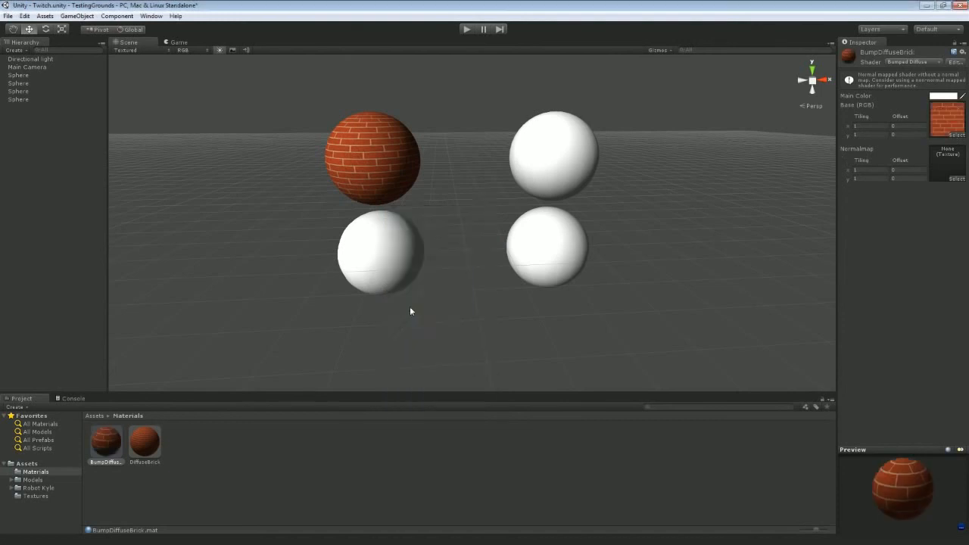
click(954, 179)
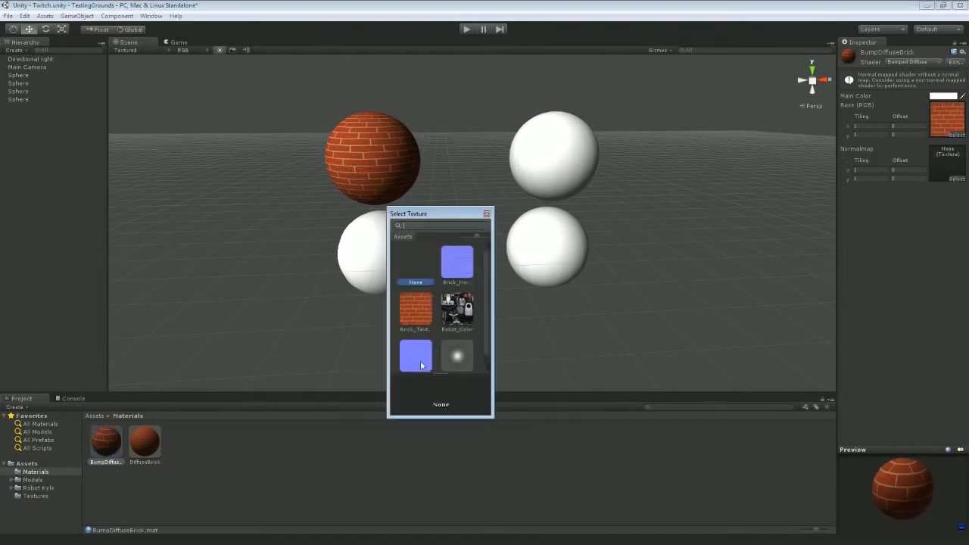
double_click(457, 267)
Set the X and Y tiling of BumpDiffuseBrick's base texture and normal map to 3
click(853, 105)
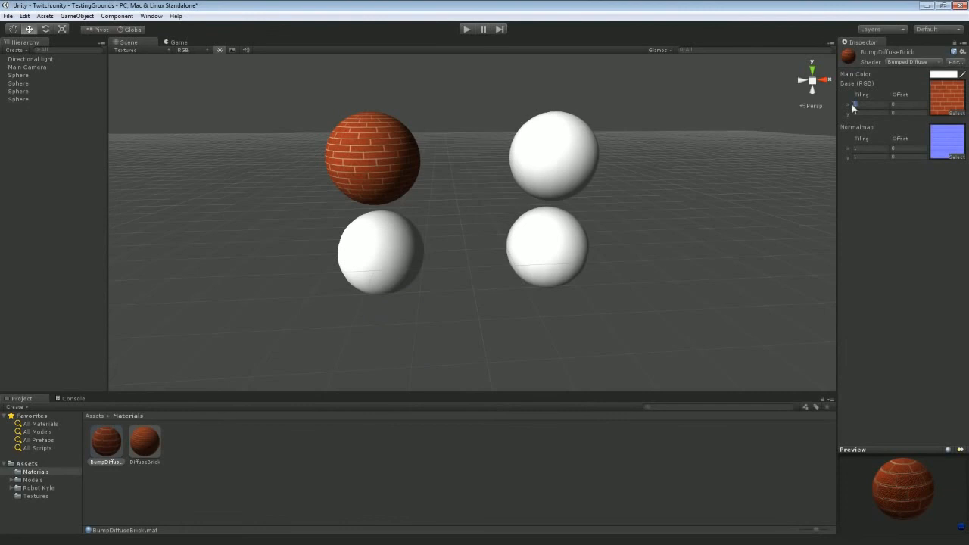
text(3)
key(Tab)
text(3)
key(Tab)
key(Tab)
text(3)
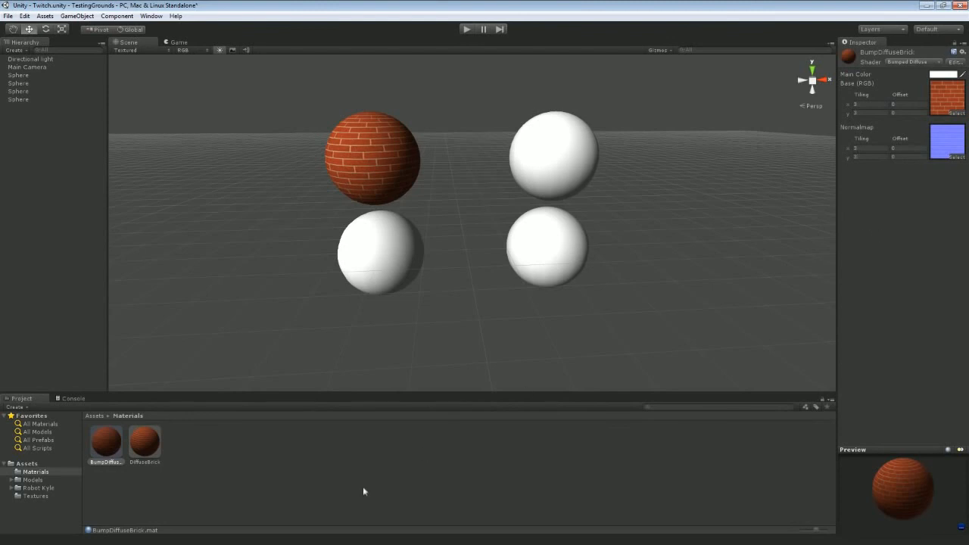
Apply the BumpDiffuseBrick material to the upper-right sphere and check it in the Game view
drag(105, 445, 549, 155)
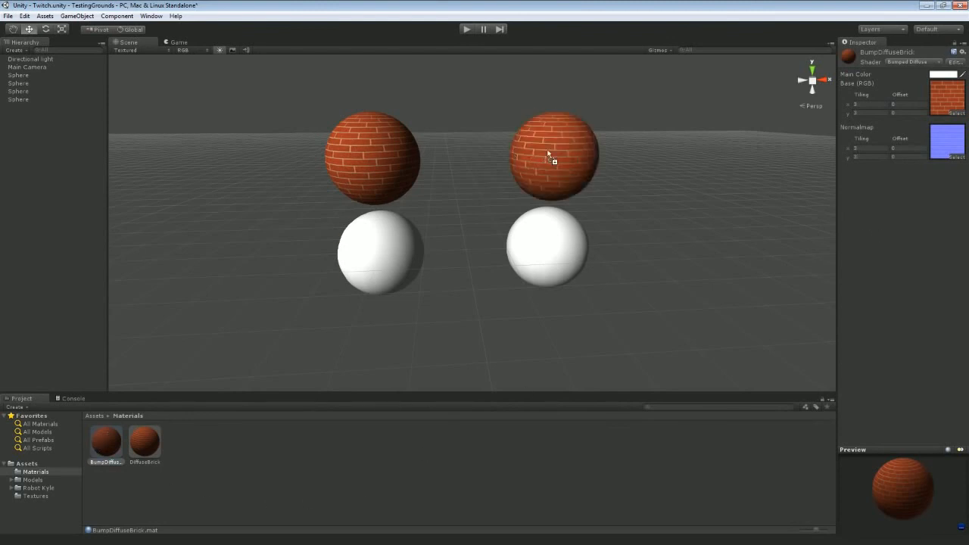
click(176, 42)
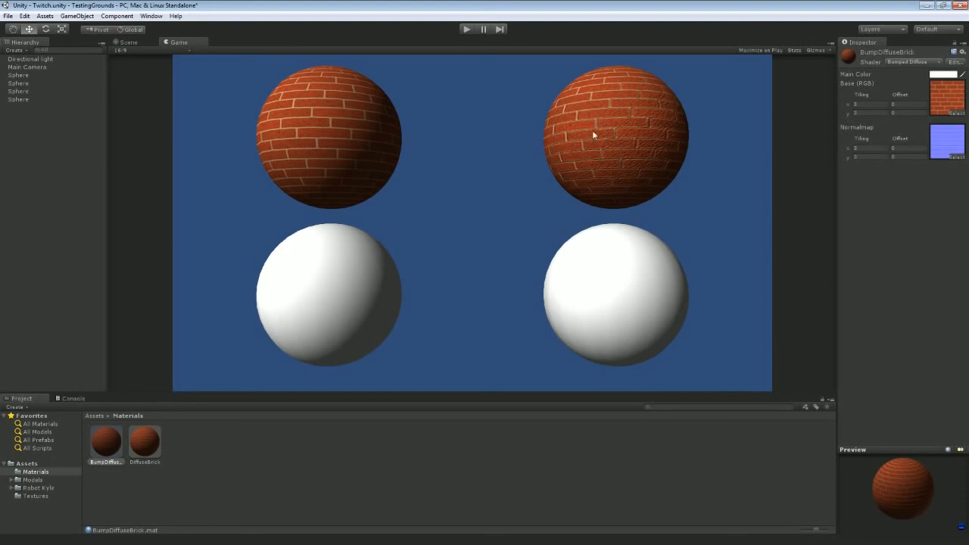
click(129, 44)
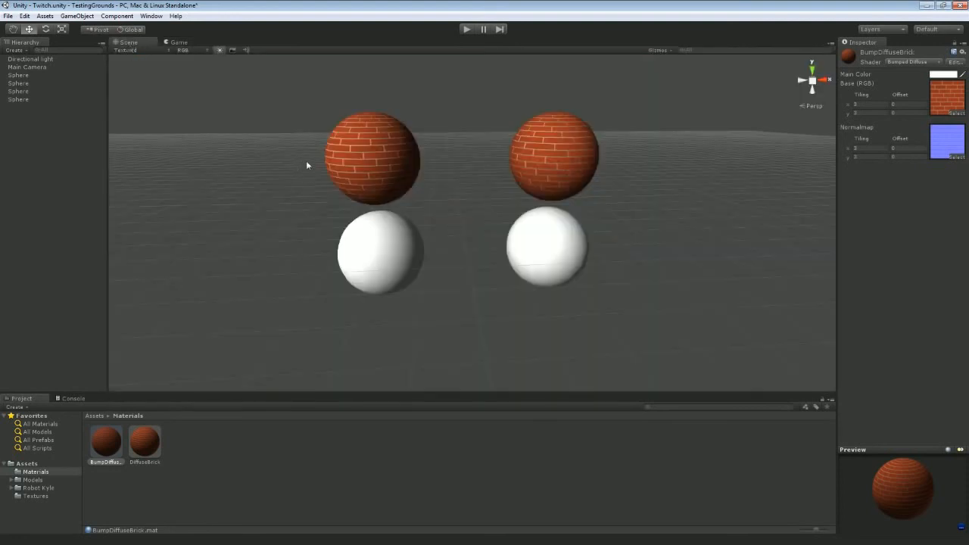
Create another material in the Materials folder and name it SpecularBrick
right_click(218, 480)
mouse_move(276, 324)
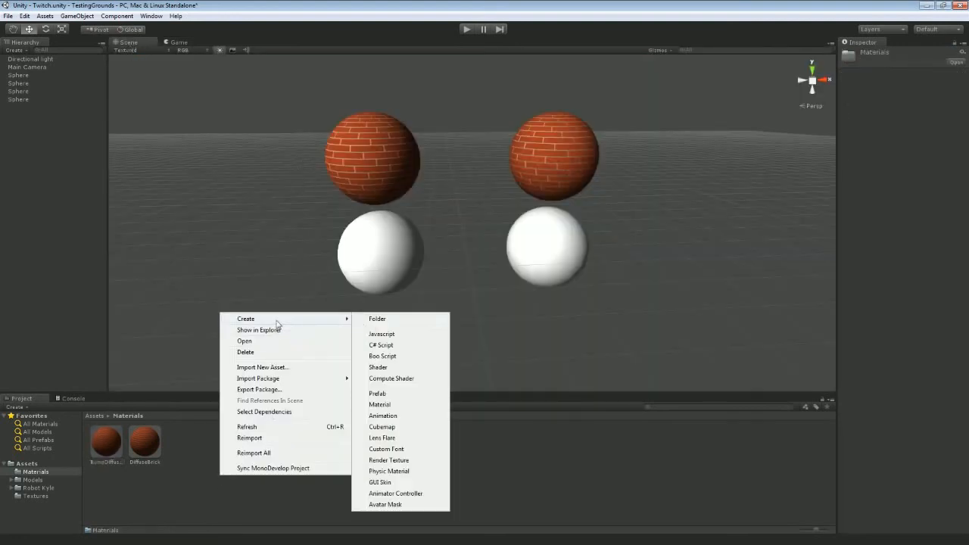
click(390, 403)
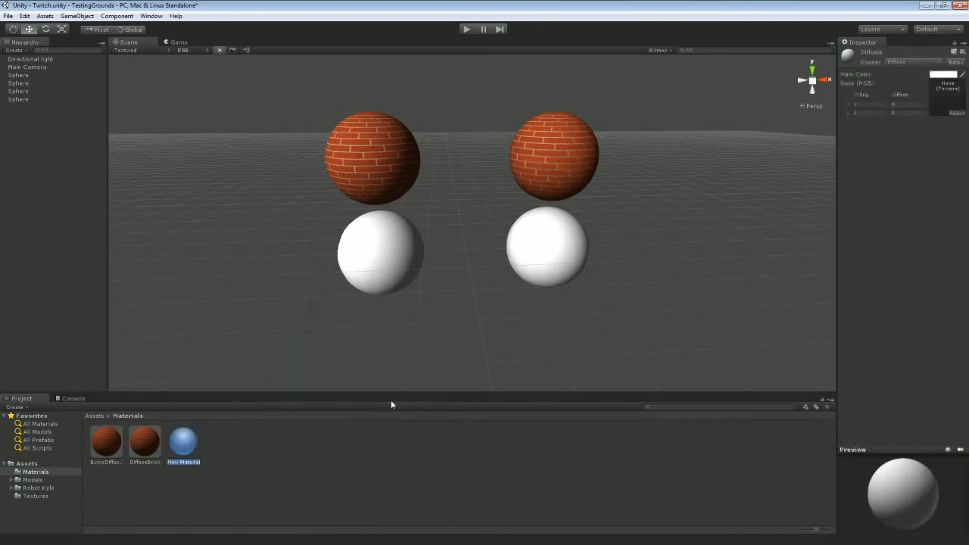
text(SpecularBrik)
key(Return)
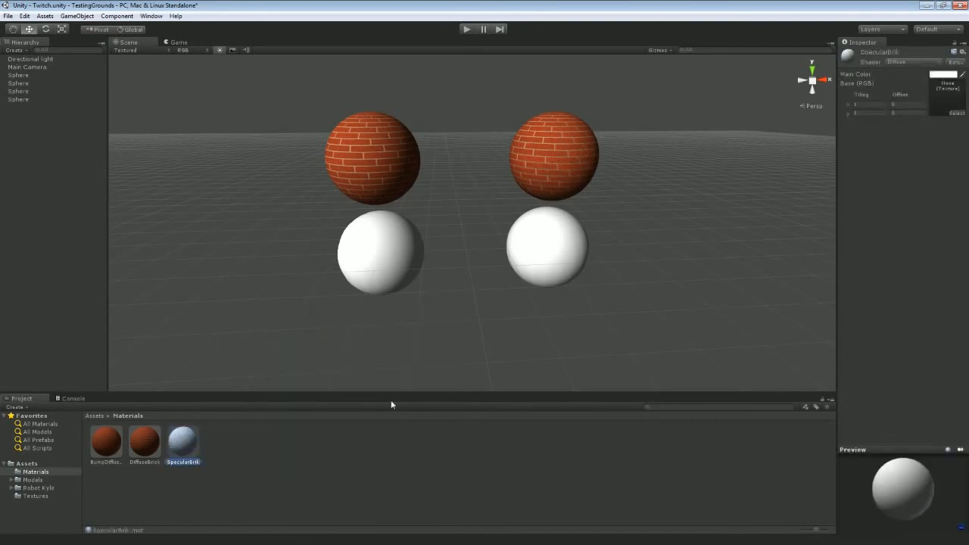
click(194, 463)
click(195, 463)
text(c)
key(Return)
Give the SpecularBrick material the Specular shader and the Brick_Texture base texture with a tiling of 3 in X and Y
click(907, 62)
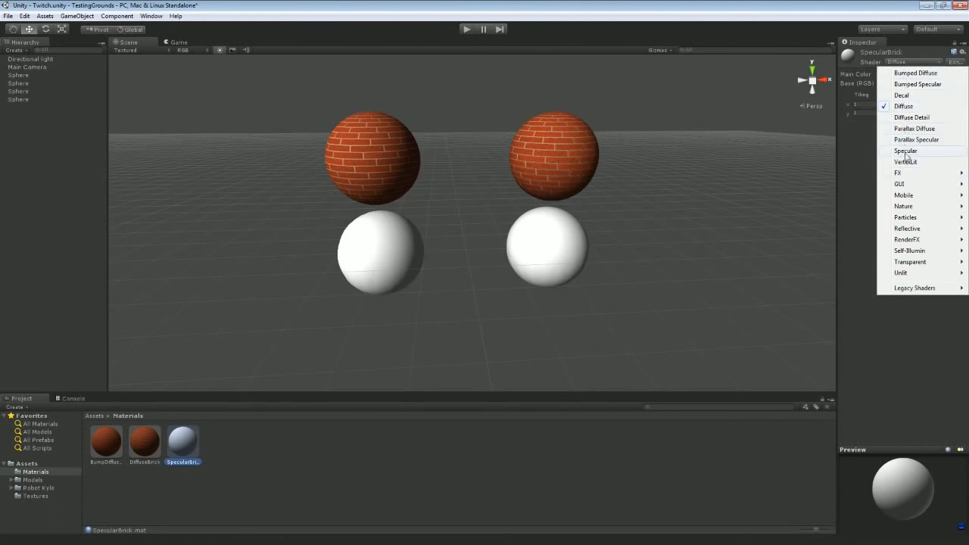
click(905, 152)
click(955, 131)
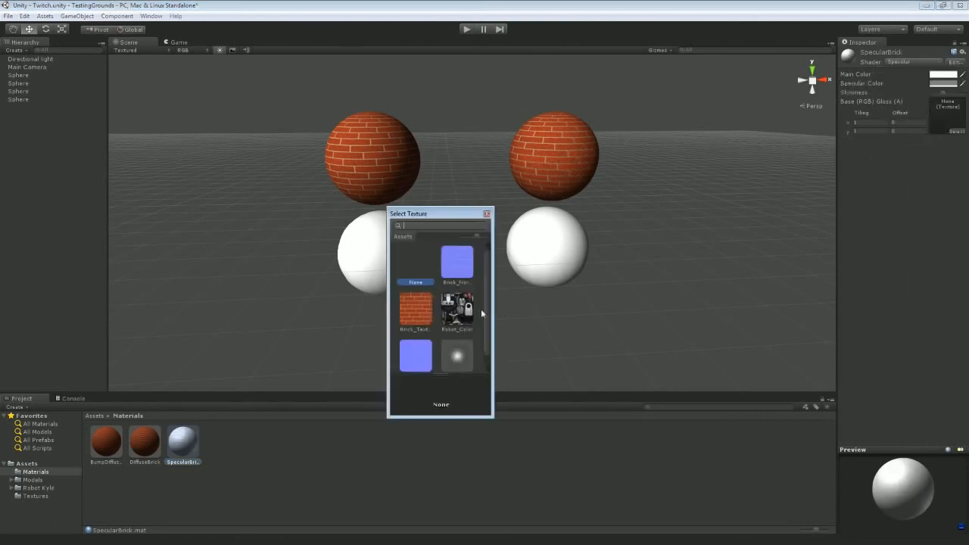
double_click(420, 312)
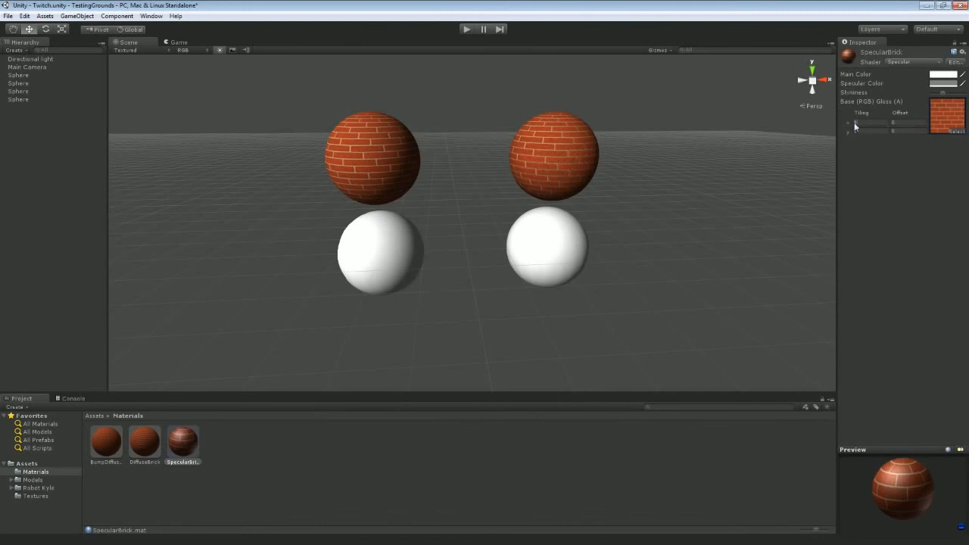
drag(857, 123, 849, 122)
text(33)
Apply the SpecularBrick material to the lower-left sphere and check it in the Game view
drag(173, 456, 363, 244)
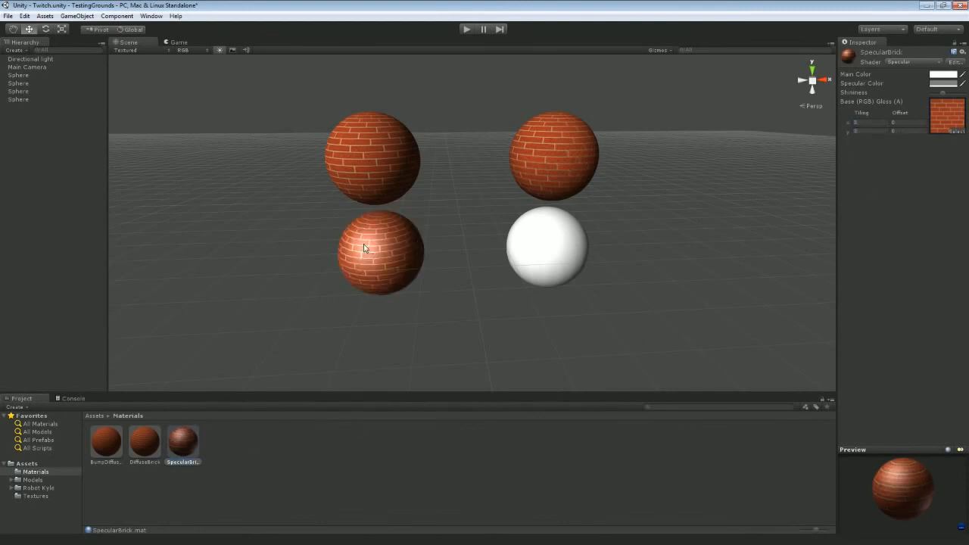
click(182, 43)
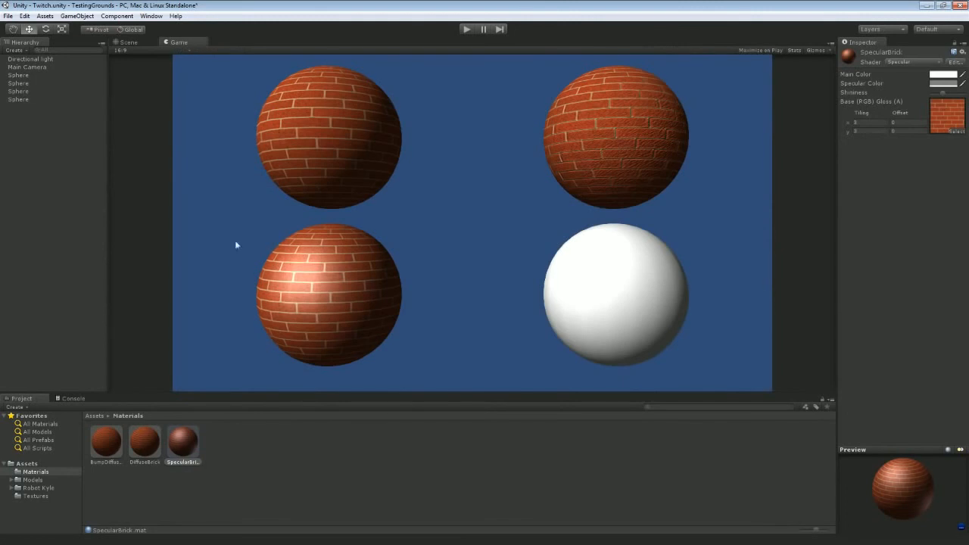
click(127, 44)
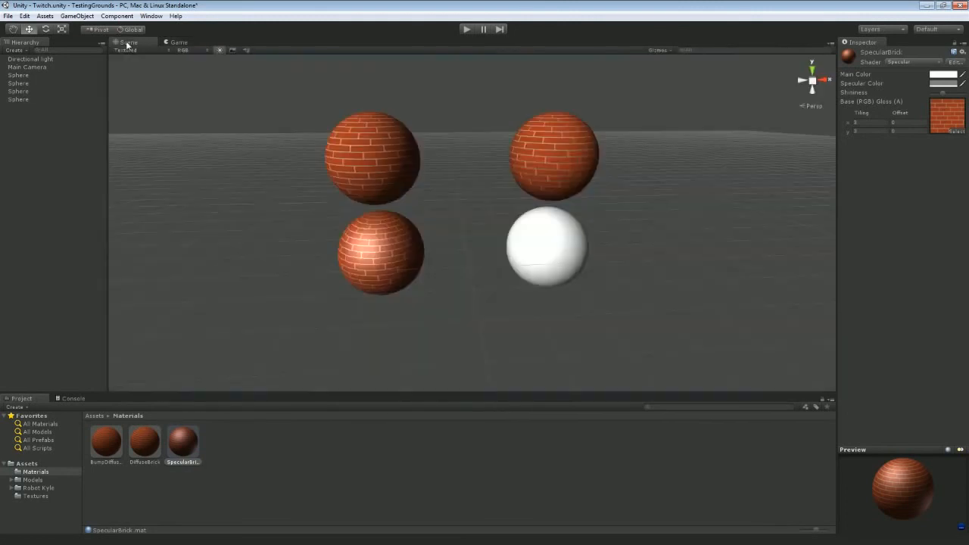
Create a fourth material in the Materials folder and name it SpecBumpedBrick
right_click(253, 457)
mouse_move(312, 298)
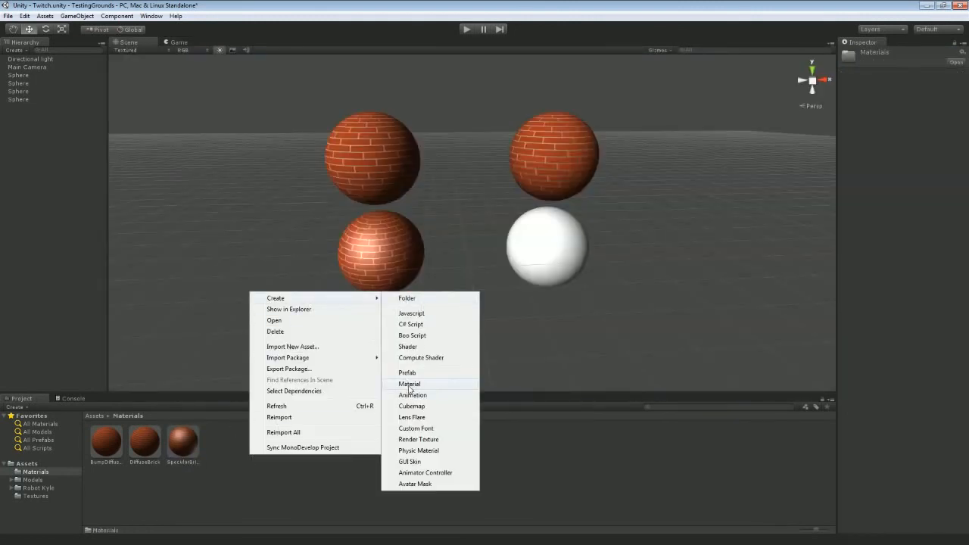
click(407, 381)
text(Spec)
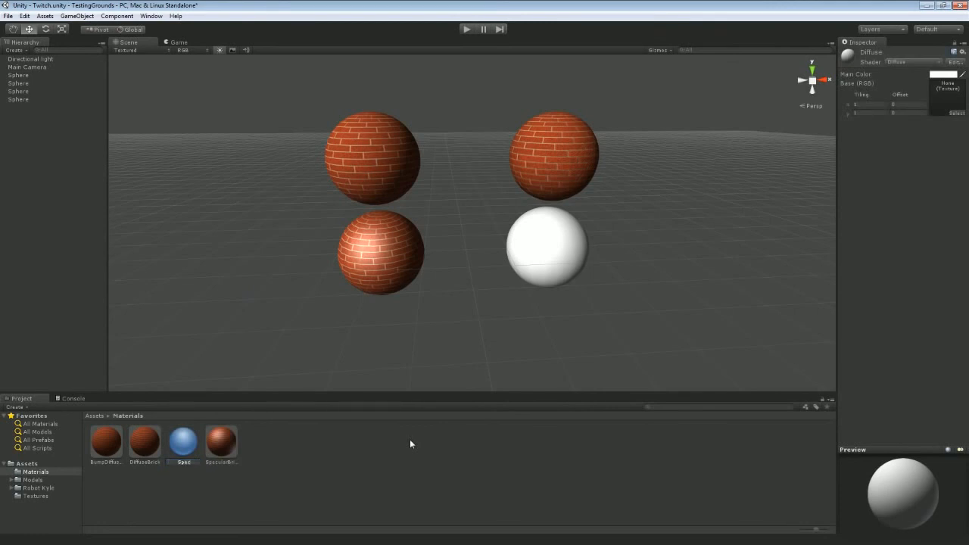
text(BumpedBrick)
key(Return)
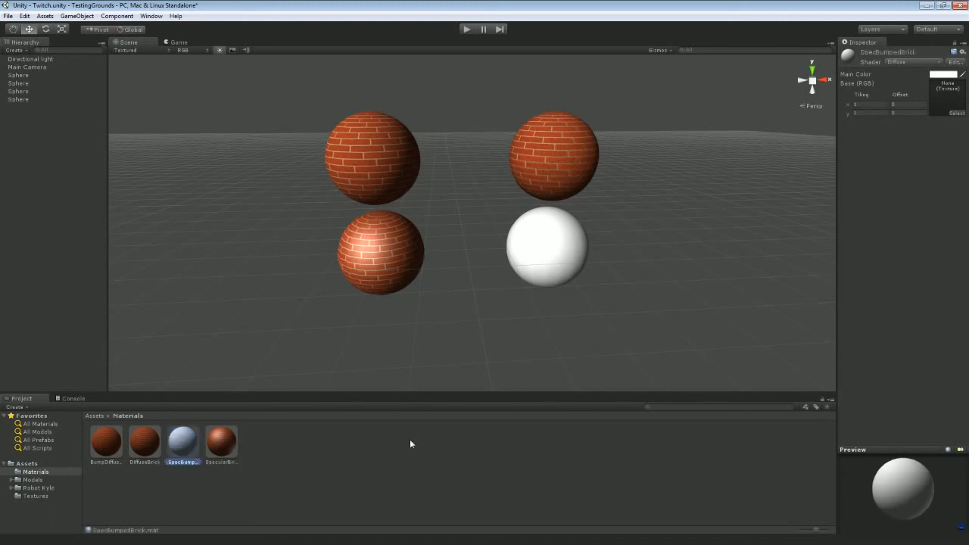
Give SpecBumpedBrick the Bumped Specular shader with Brick_Texture as base and Brick_Normal as normal map, both tiled 3 by 3
click(897, 62)
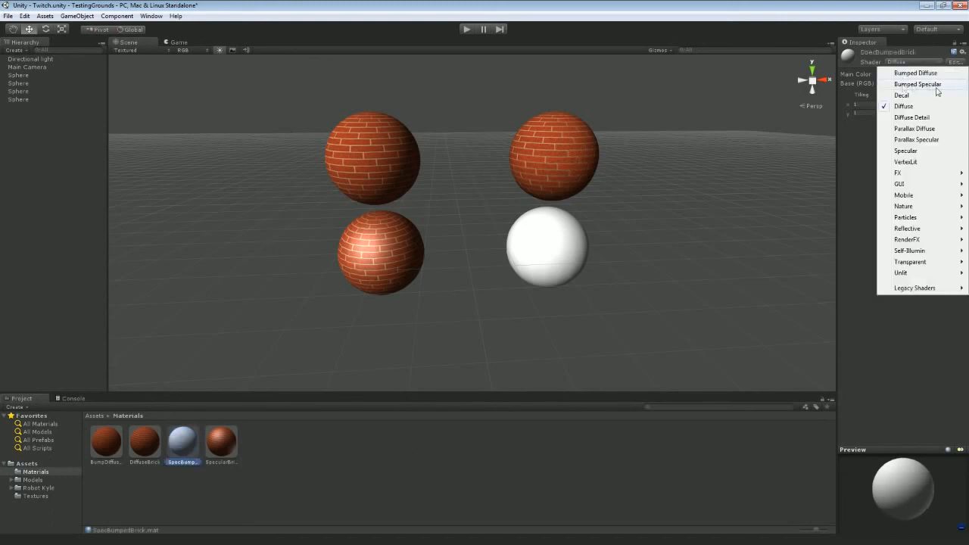
click(937, 85)
click(952, 151)
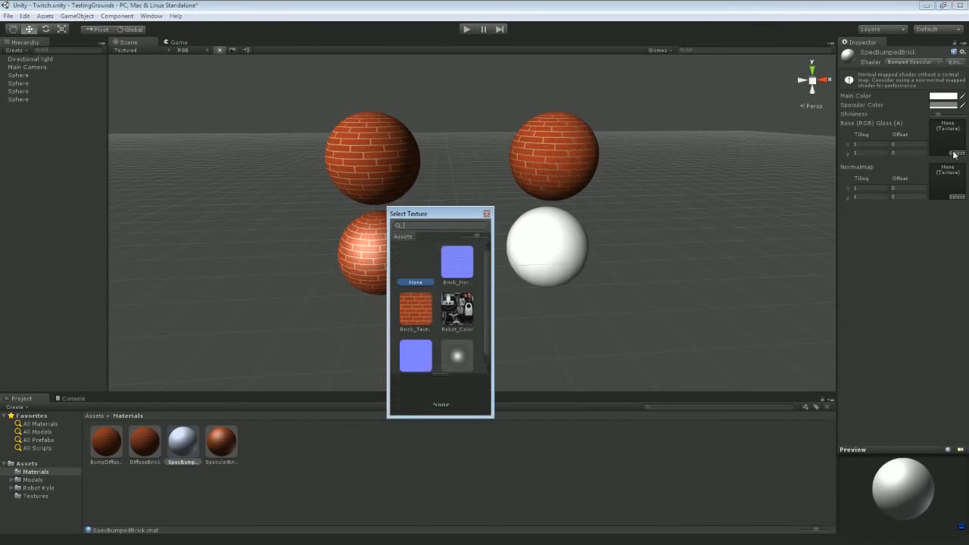
double_click(416, 306)
click(951, 197)
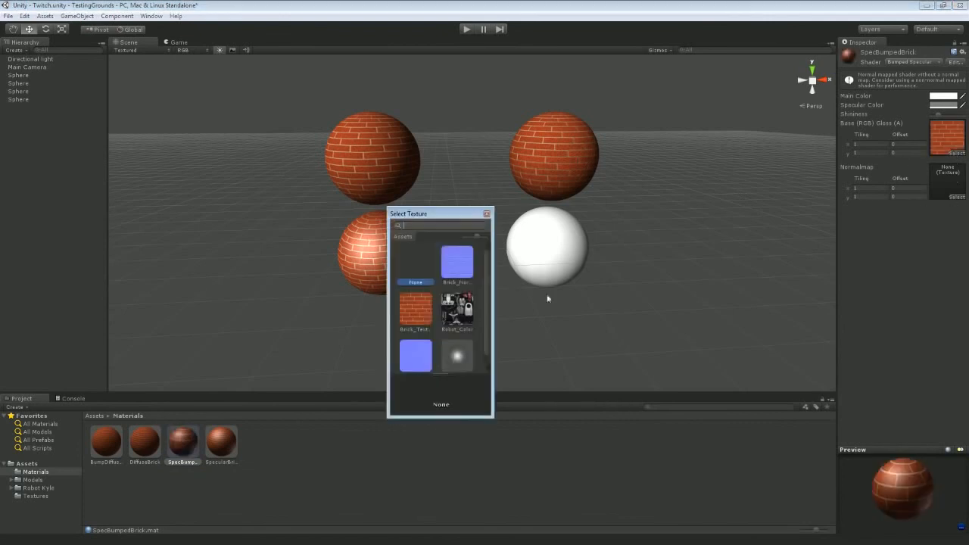
double_click(470, 271)
click(856, 124)
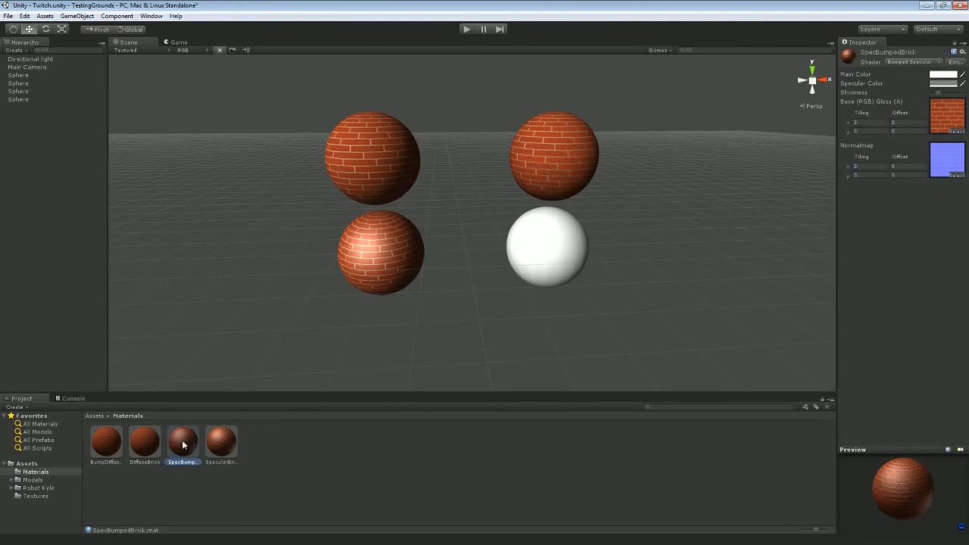
Apply the SpecBumpedBrick material to the lower-right sphere and compare all four spheres in the Game view
drag(183, 442, 509, 248)
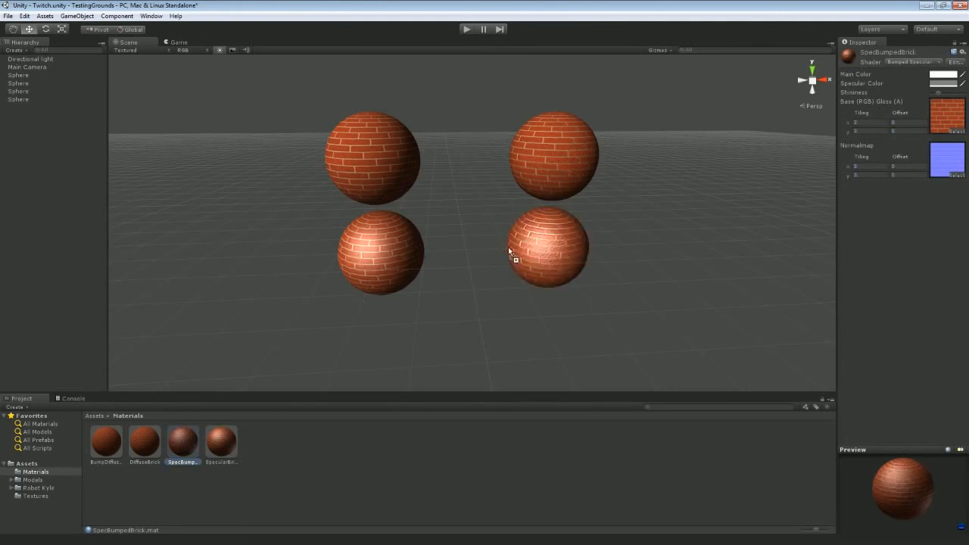
click(178, 42)
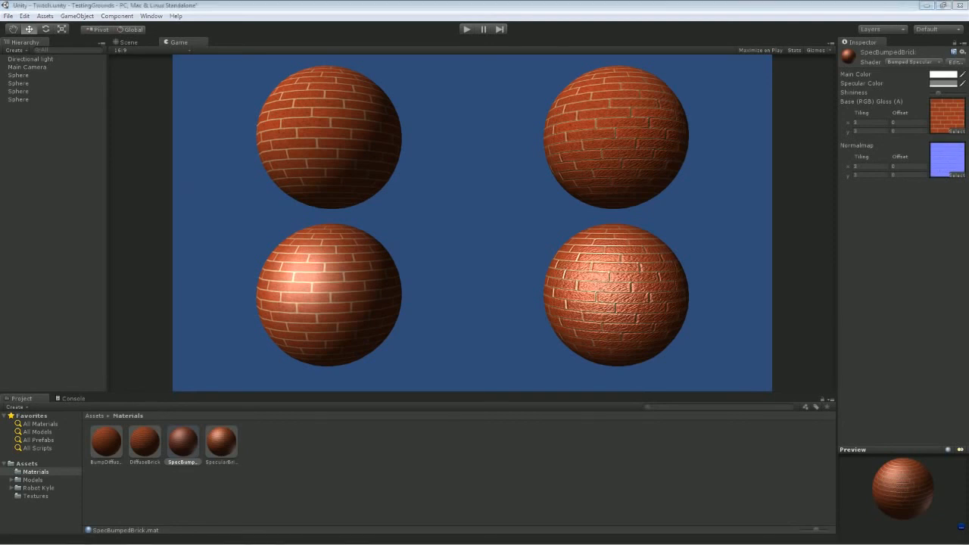
Examine the Brick_Normal.png and Brick_Texture.png source files in the Twitch Assets folder
drag(968, 113, 483, 129)
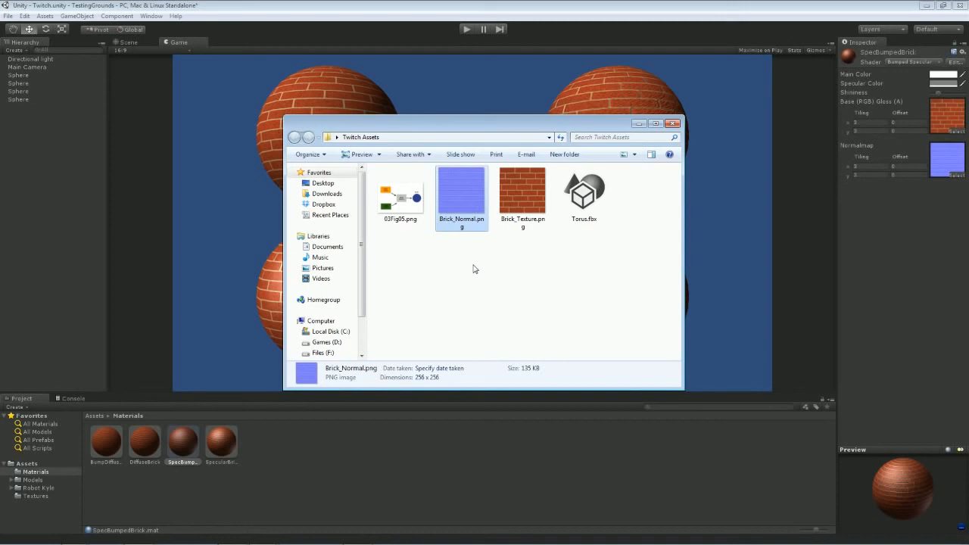
drag(428, 126, 968, 126)
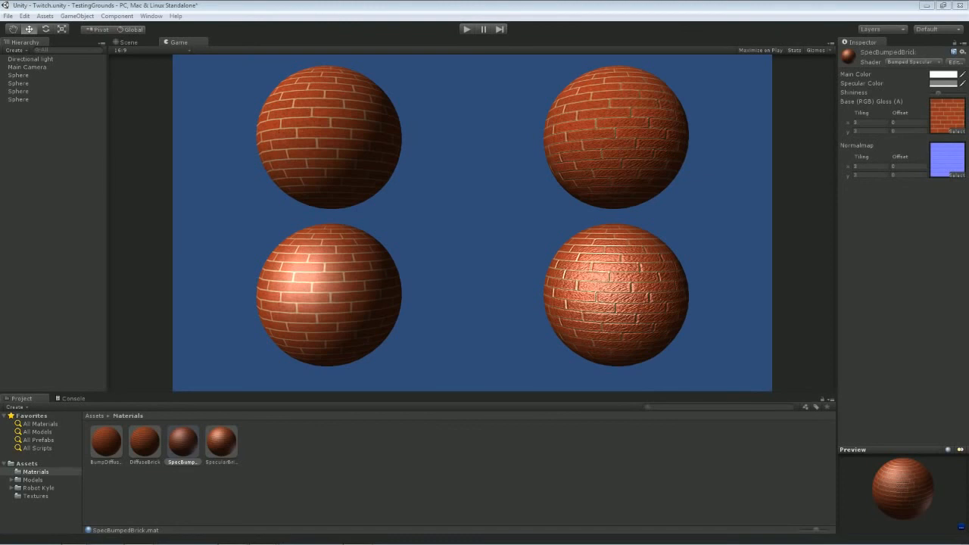
Change the BumpDiffuseBrick material's main color to red
click(113, 439)
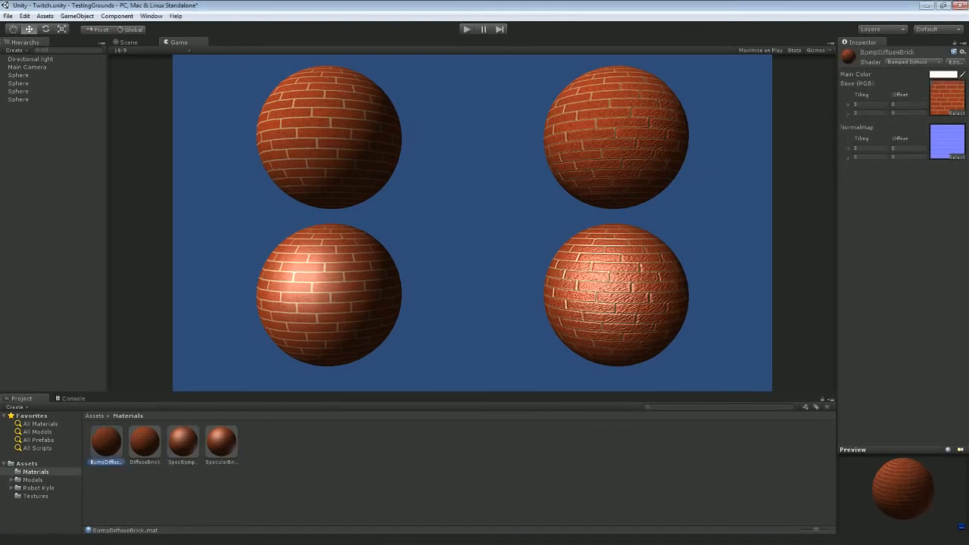
click(943, 74)
drag(685, 257, 696, 234)
click(732, 195)
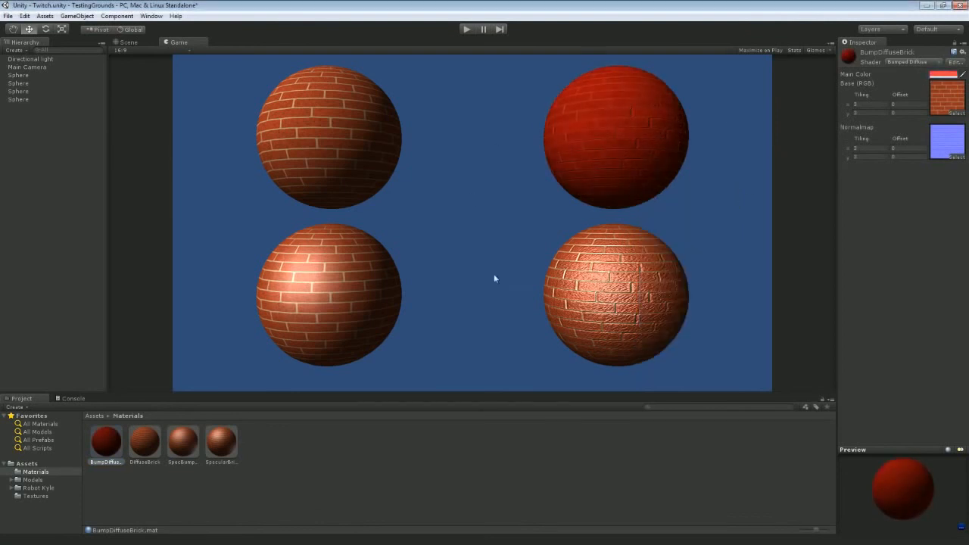
Return the BumpDiffuseBrick material's main color to white
click(941, 76)
drag(672, 255, 629, 229)
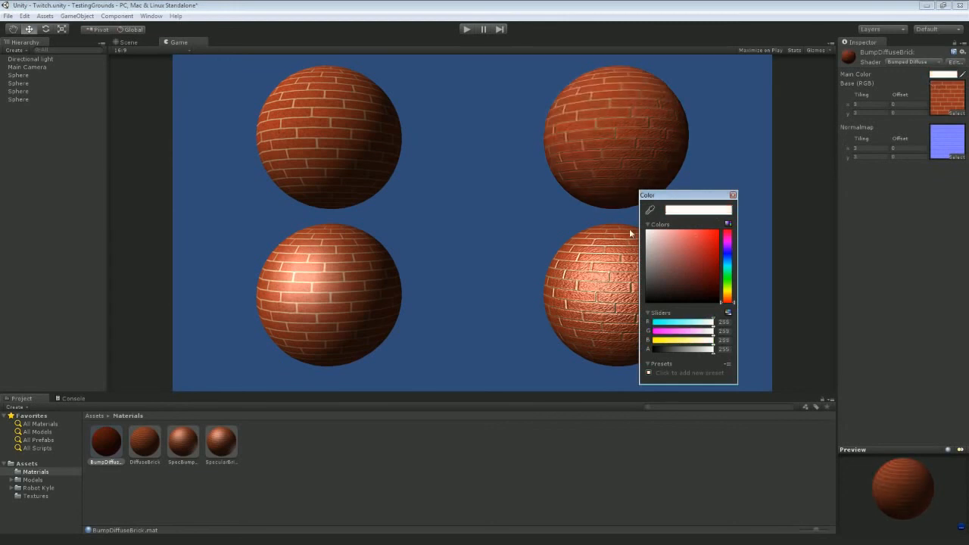
click(732, 195)
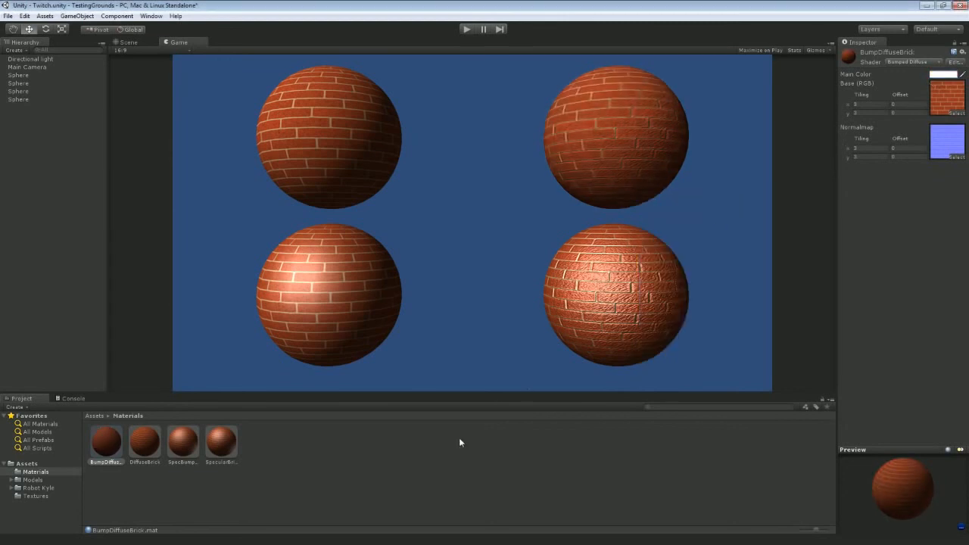